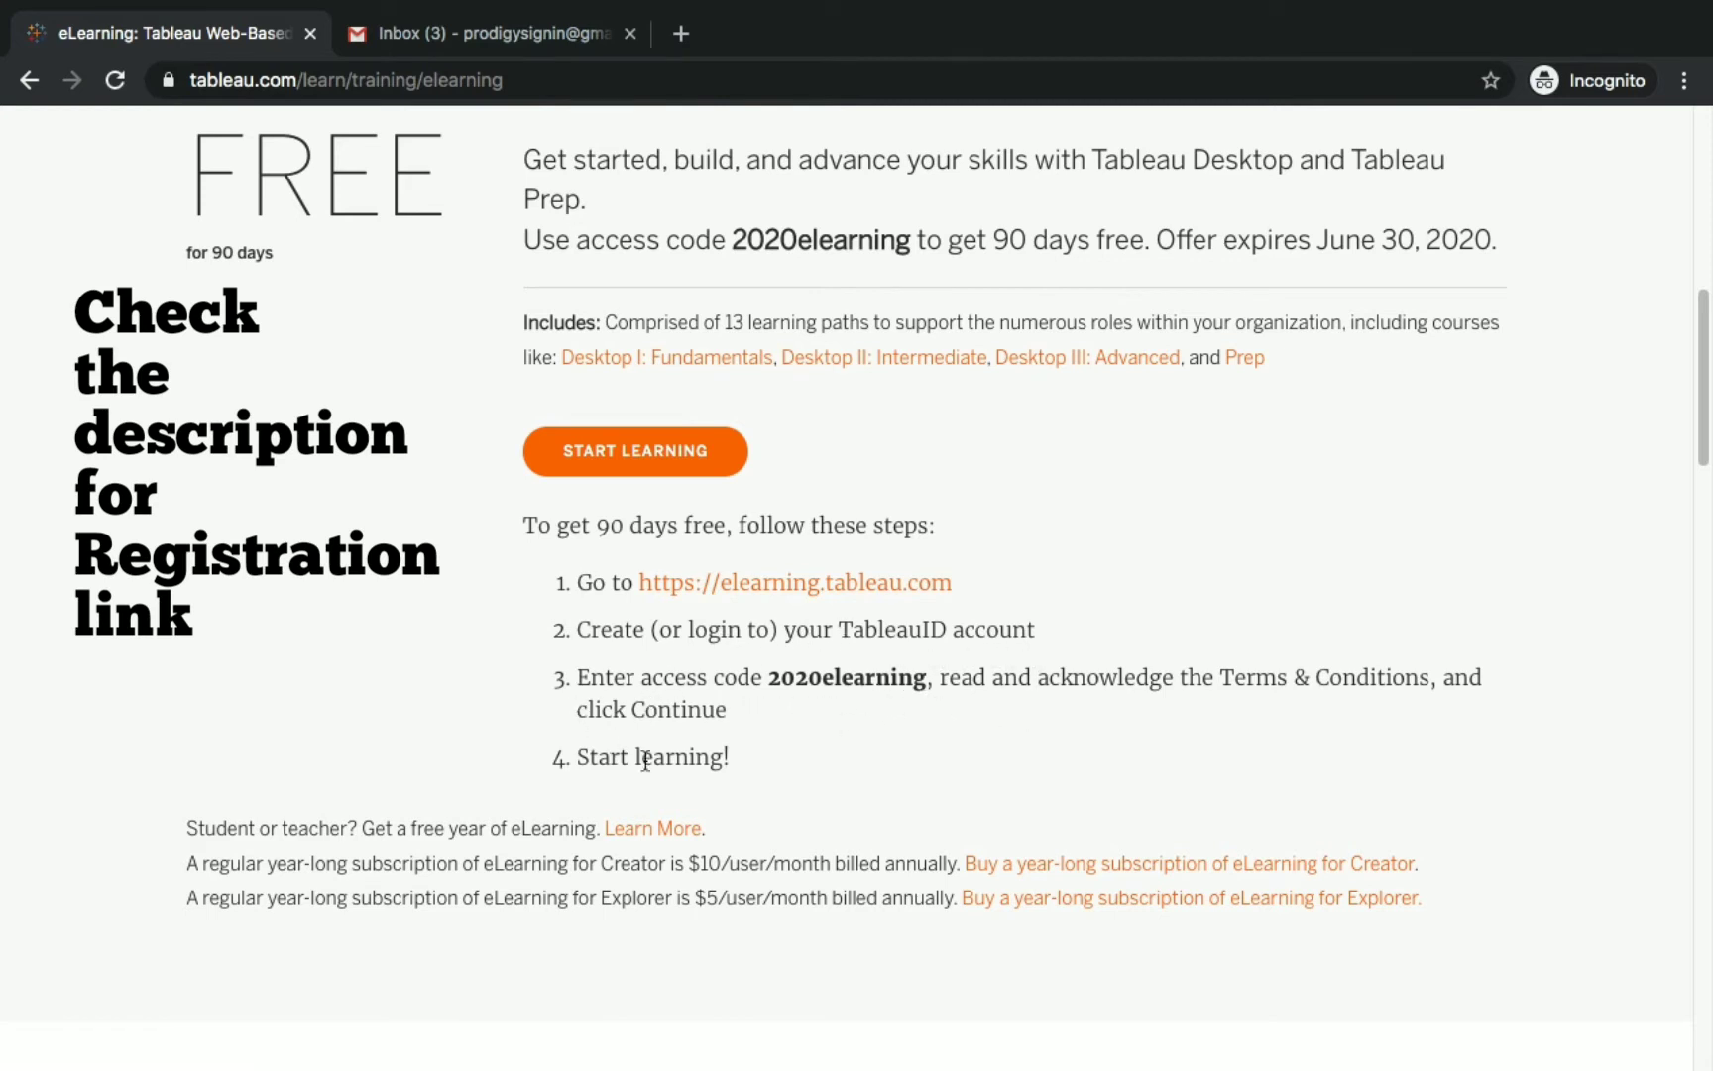
Highlight the 'Offer expires June 30, 2020' note on the 90-day offer with code 2020elearning.
{"action": "scroll", "coordinate": [925, 742], "scroll_direction": "up", "scroll_amount": 2}
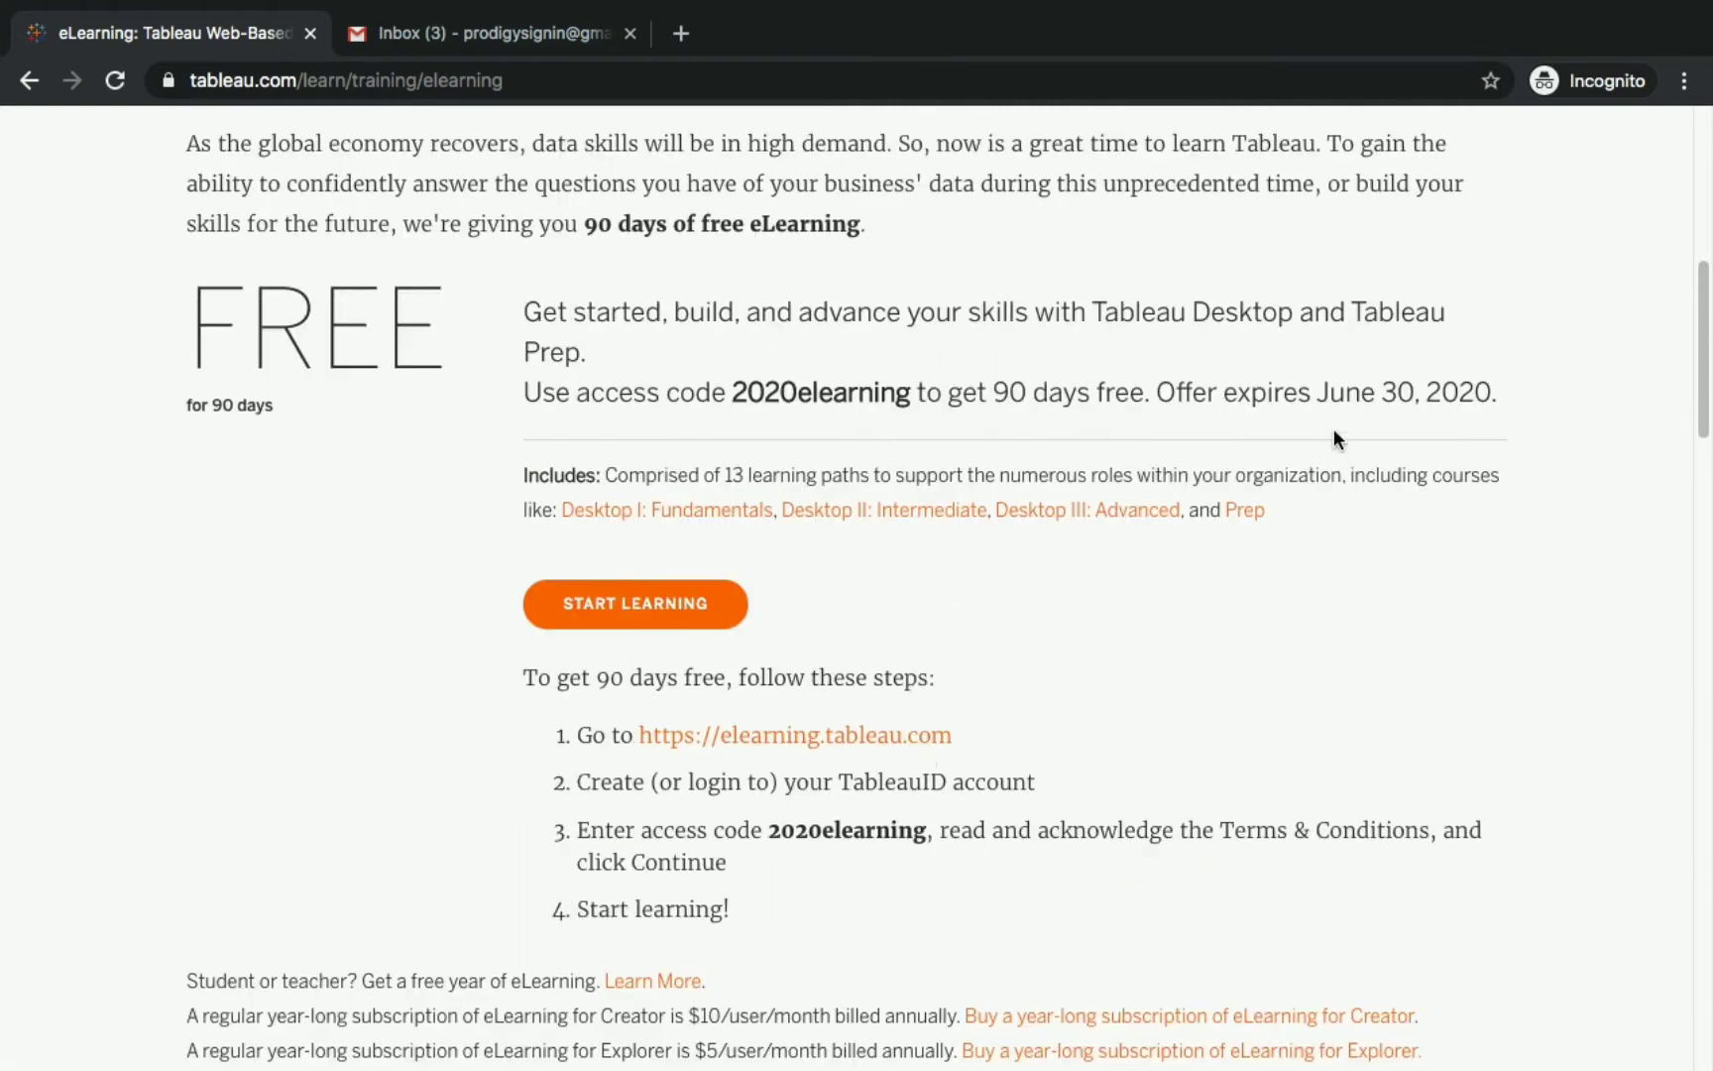
{"action": "left_click_drag", "start_coordinate": [1159, 393], "coordinate": [1495, 421]}
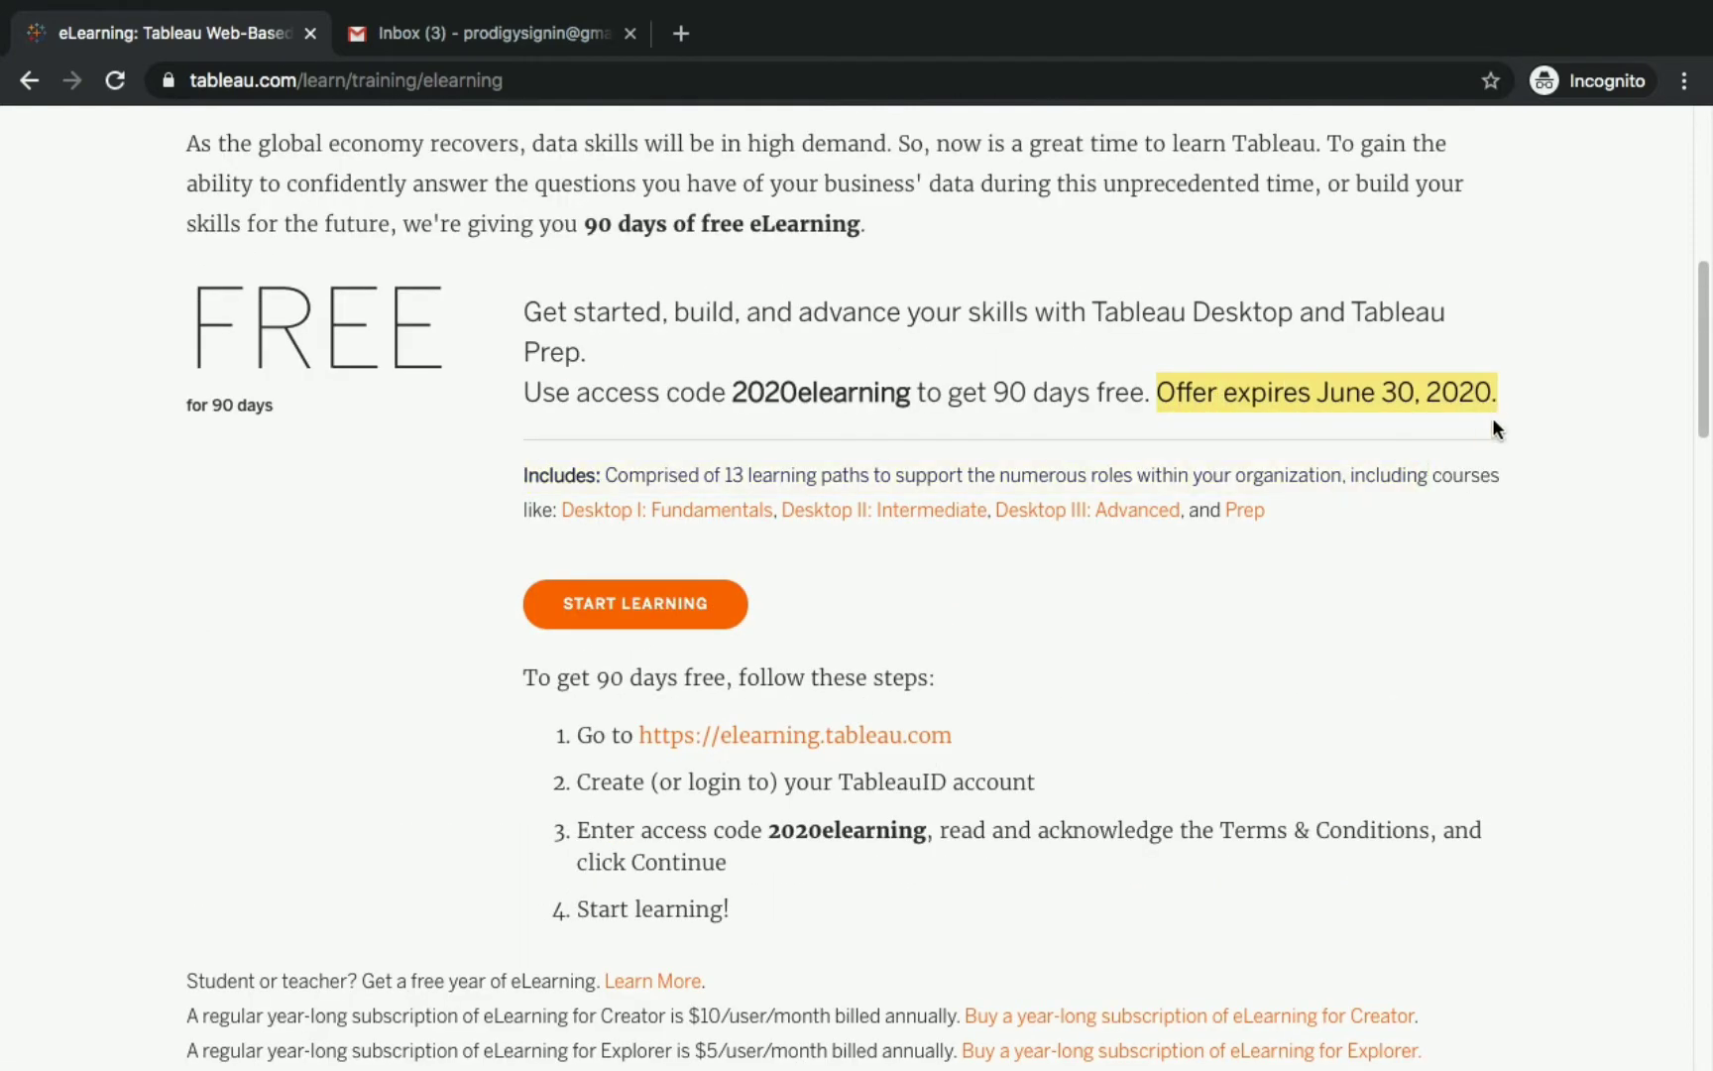
{"action": "left_click", "coordinate": [1223, 622]}
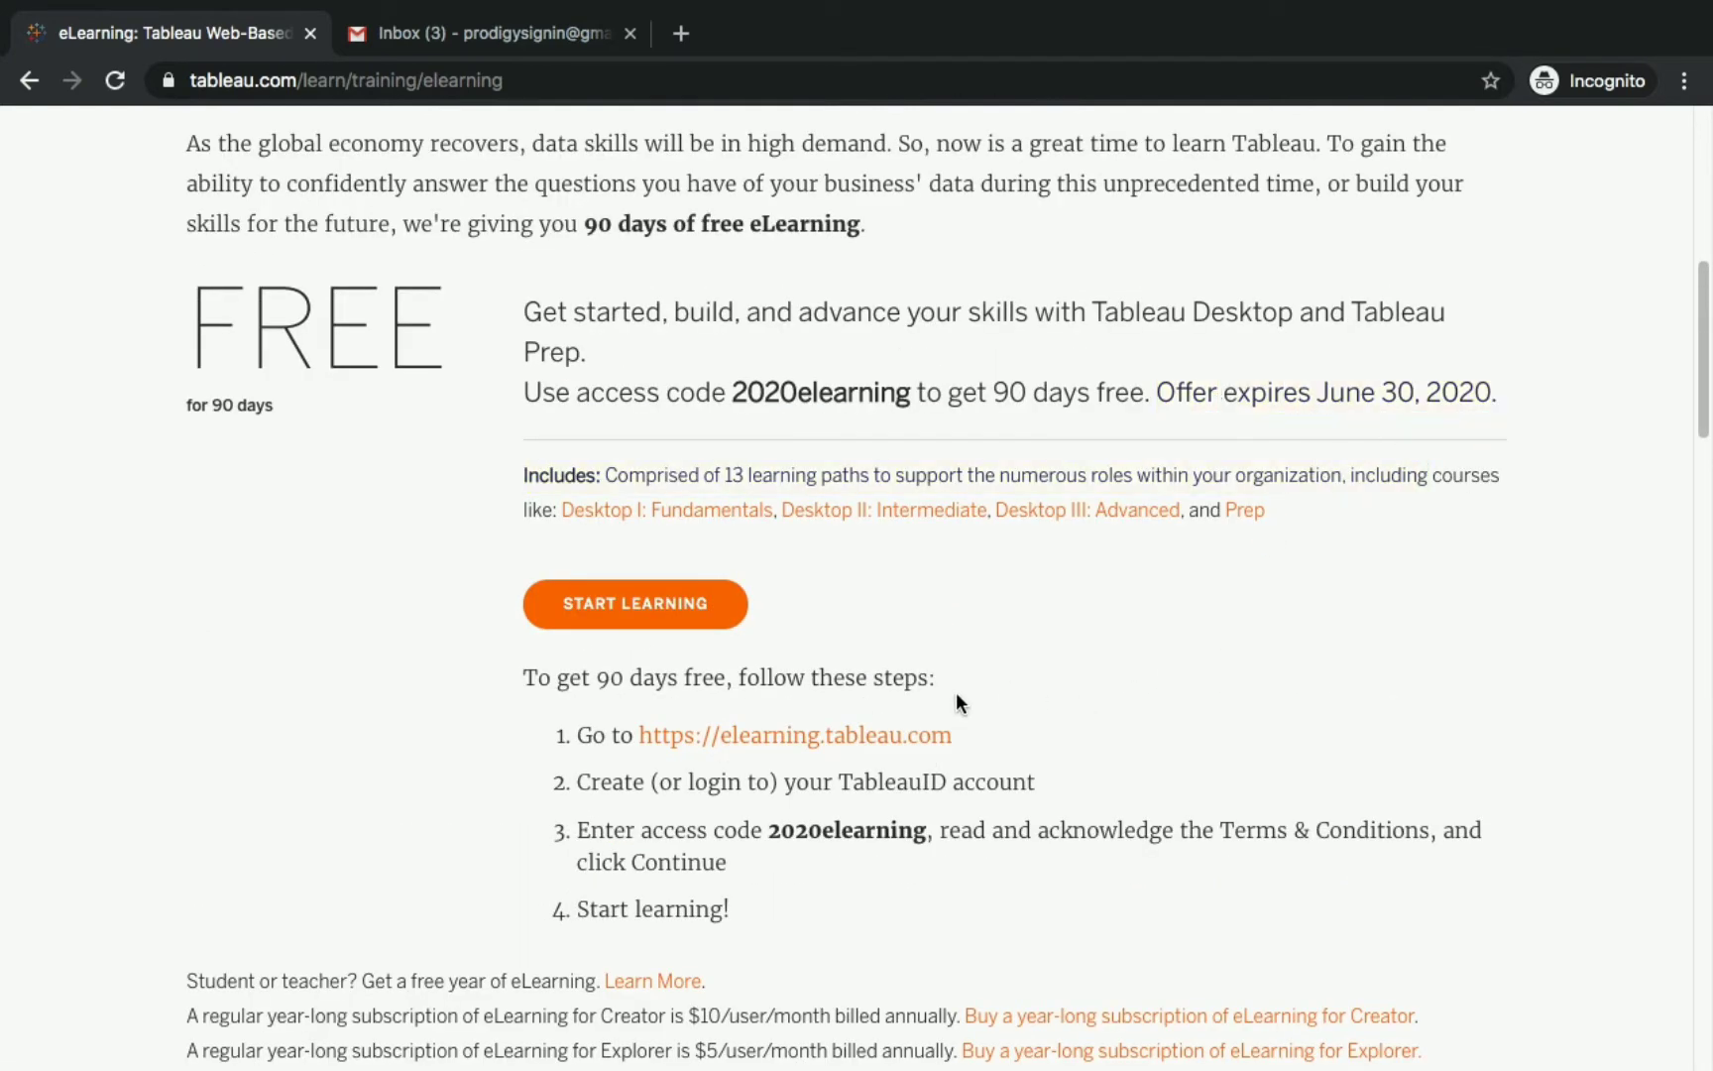
{"action": "scroll", "coordinate": [957, 694], "scroll_direction": "down", "scroll_amount": 1}
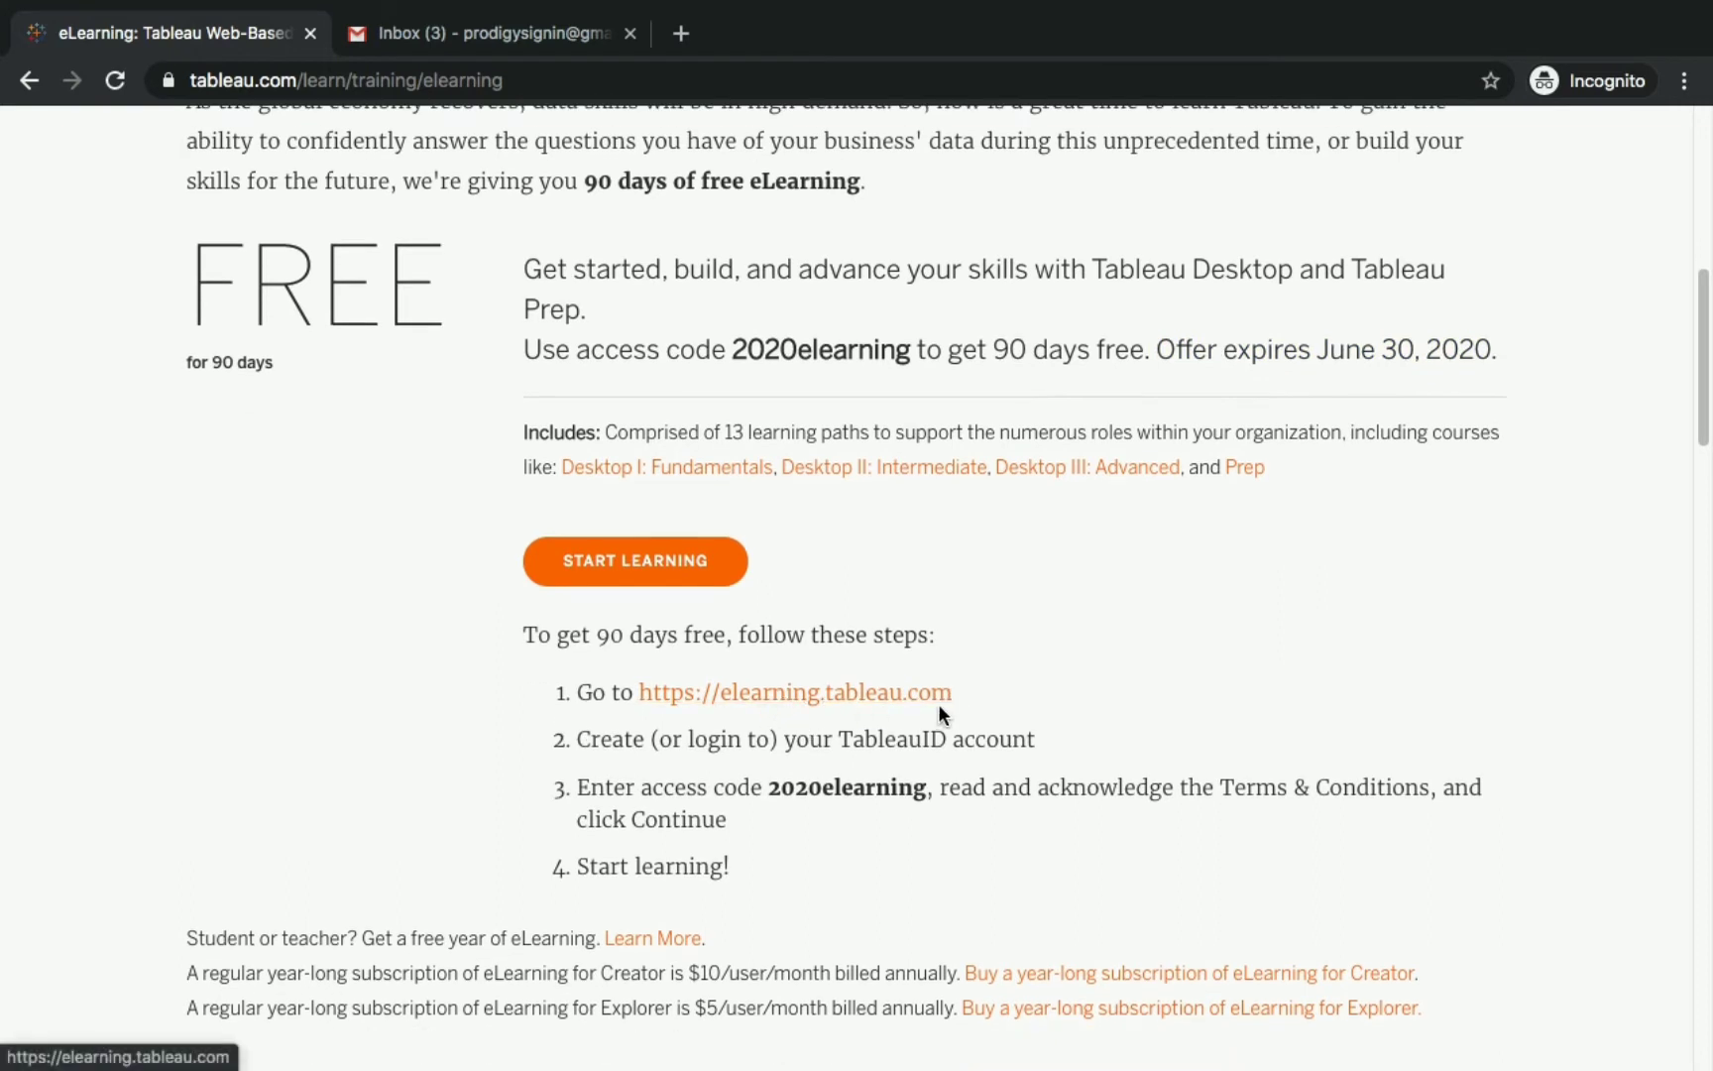
Go to elearning.tableau.com and choose Create an Account on its Sign In page.
{"action": "left_click", "coordinate": [940, 706]}
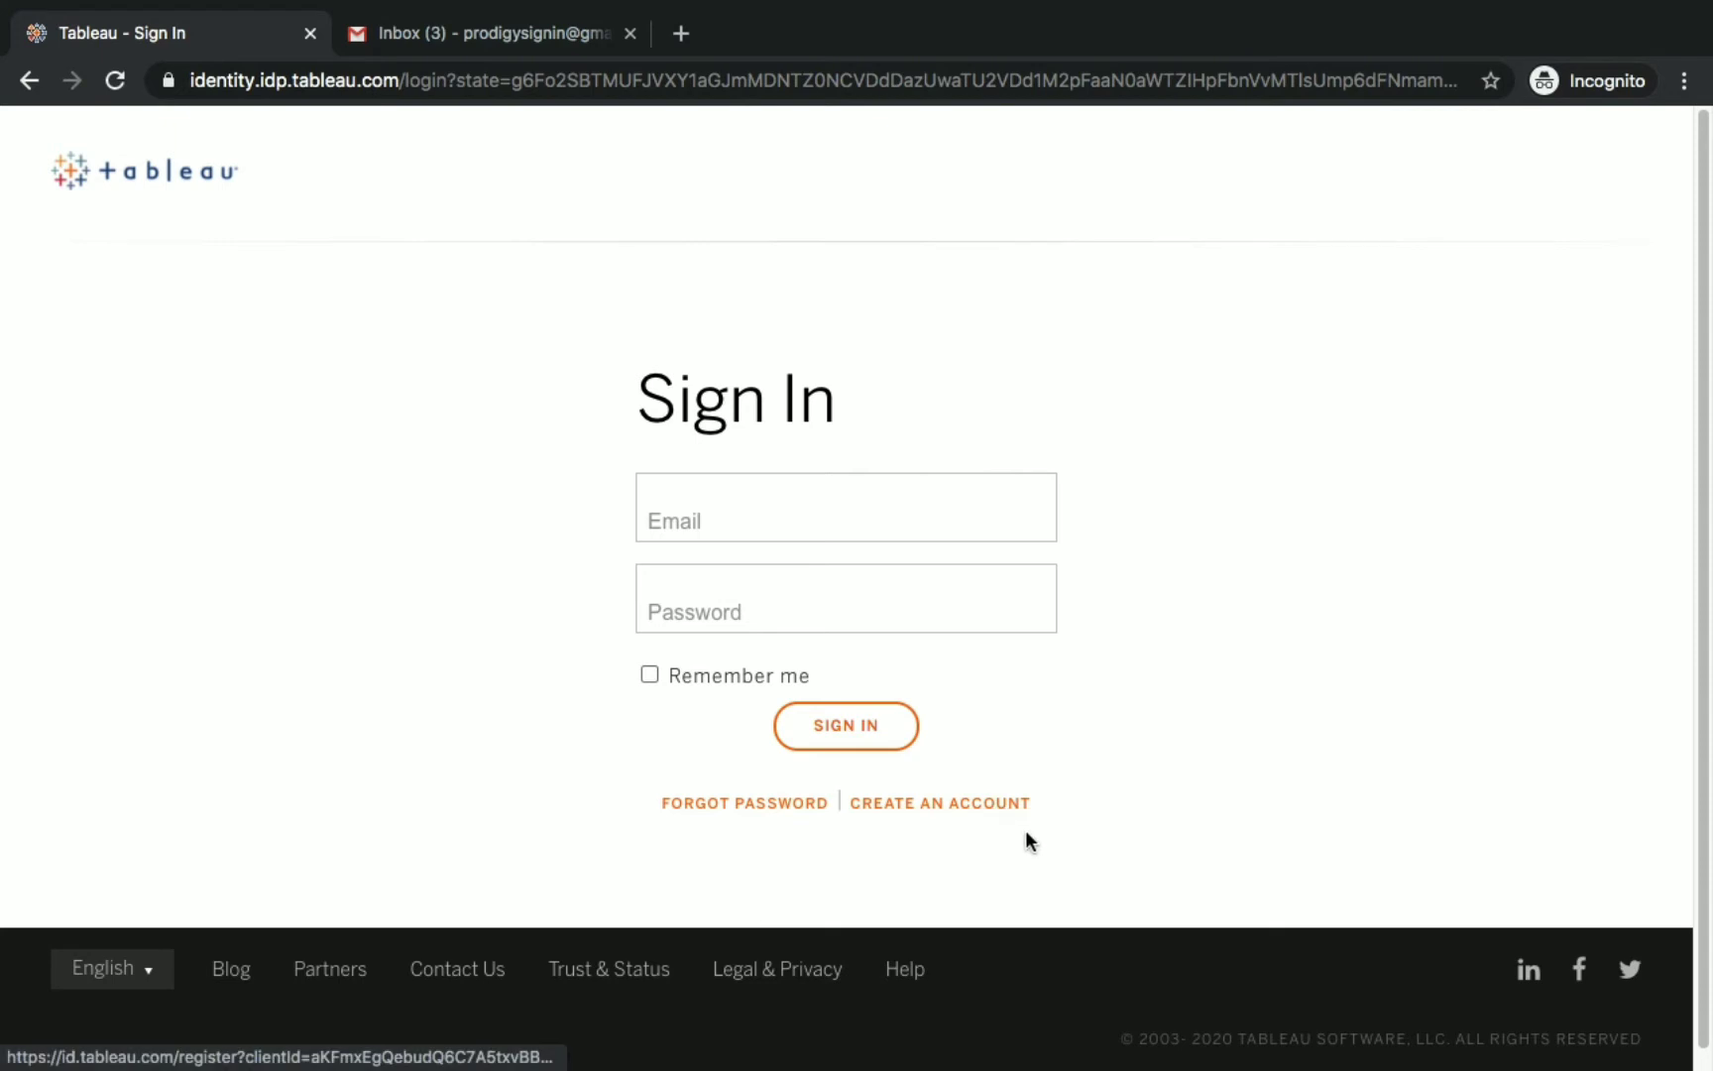
{"action": "left_click", "coordinate": [1011, 805]}
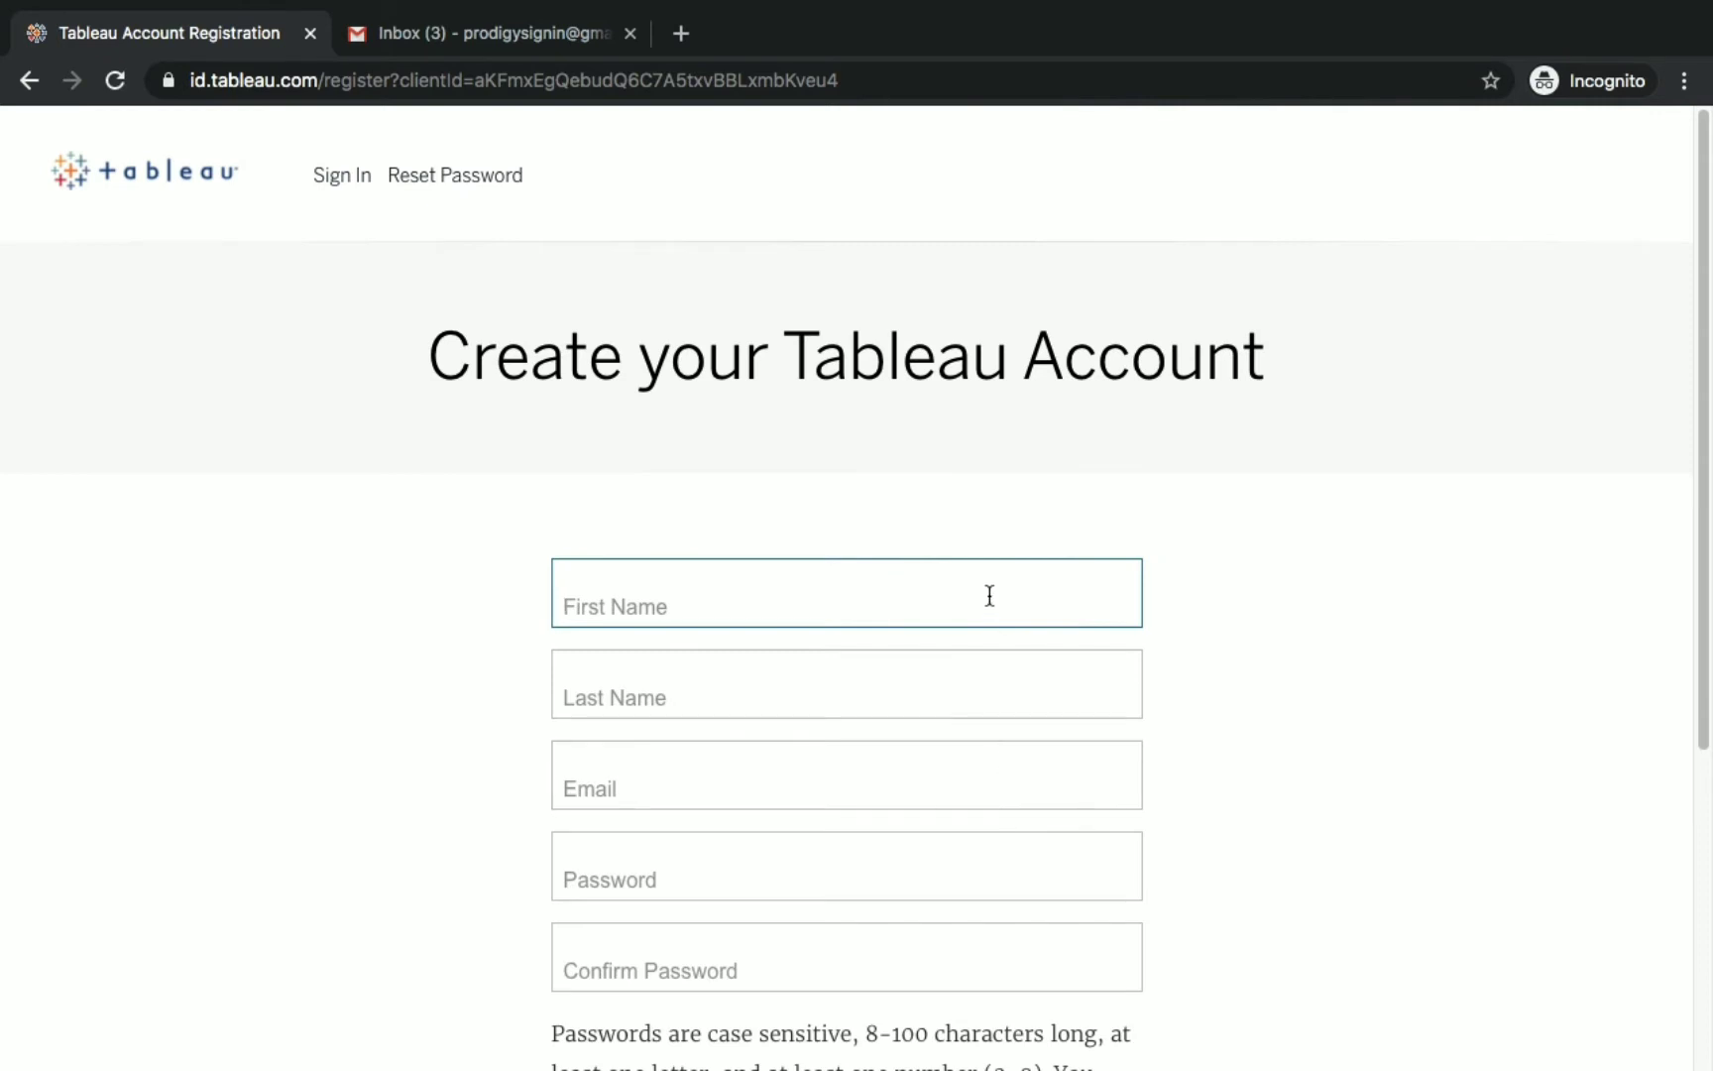
Enter the first name, last name and e-mail address in the registration form.
{"action": "type", "text": "pro"}
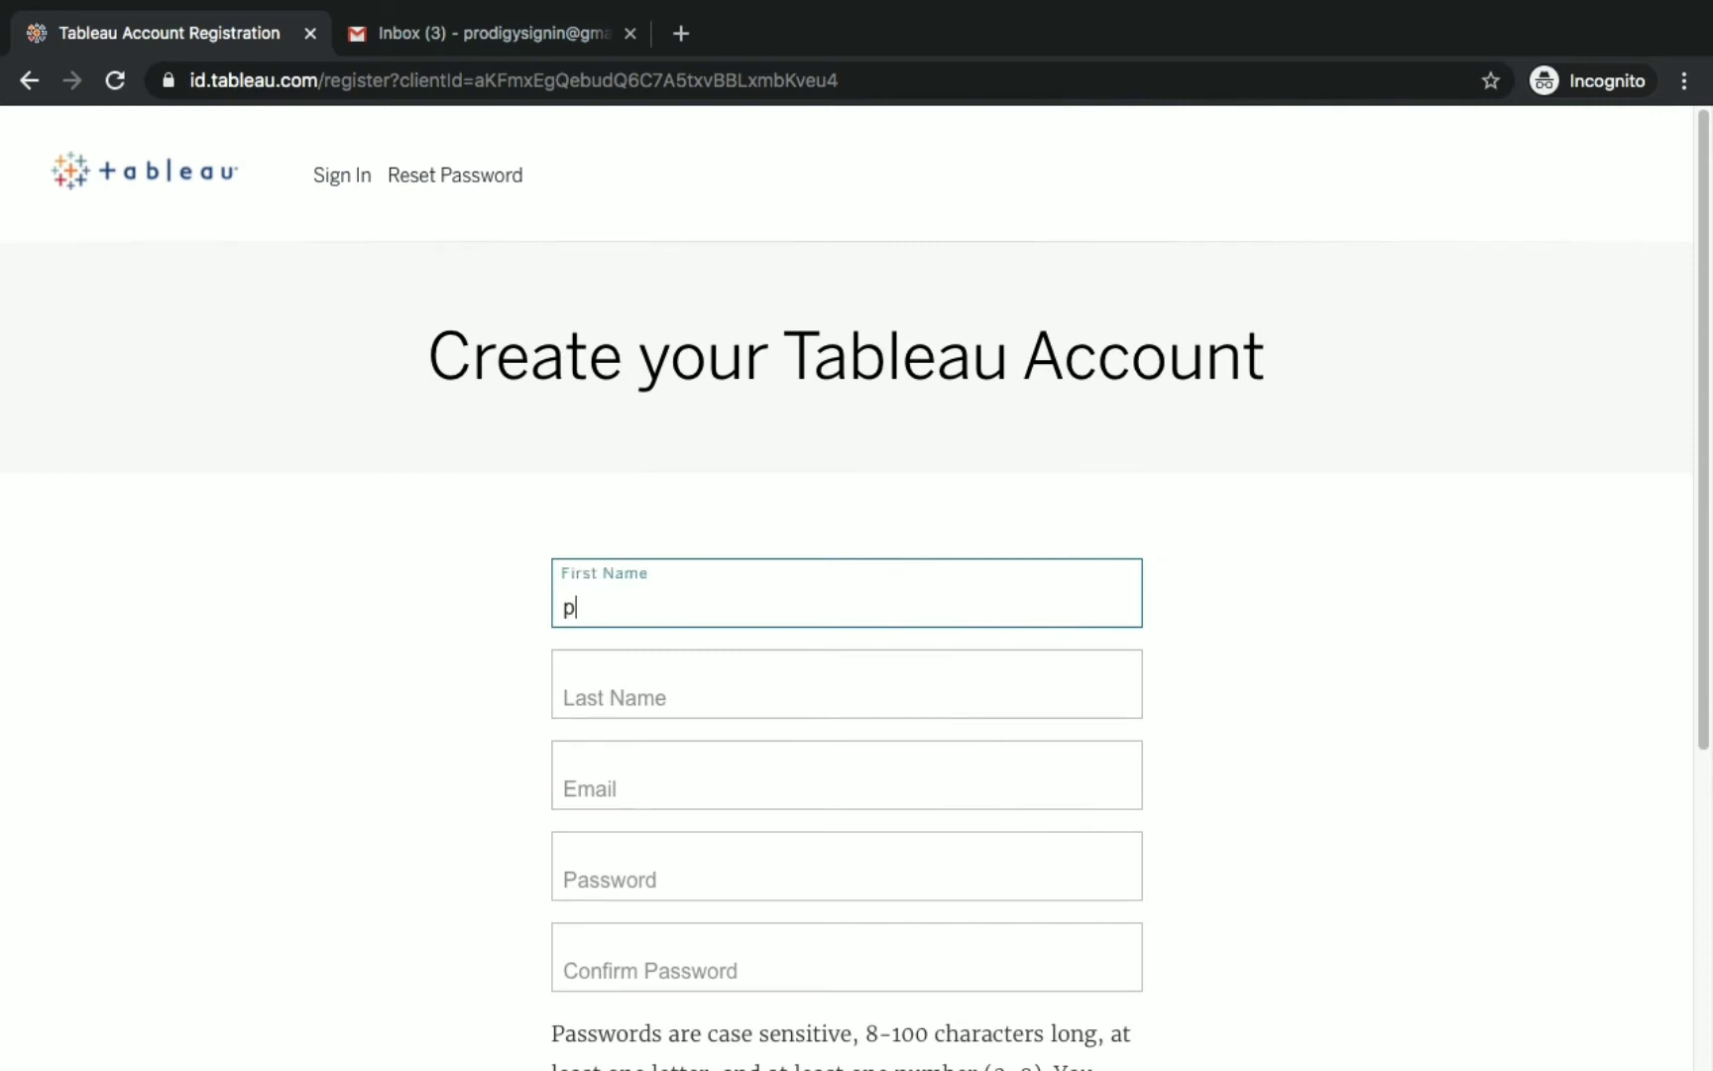
{"action": "type", "text": "digy"}
{"action": "key", "text": "Tab"}
{"action": "type", "text": "sample"}
{"action": "key", "text": "Tab"}
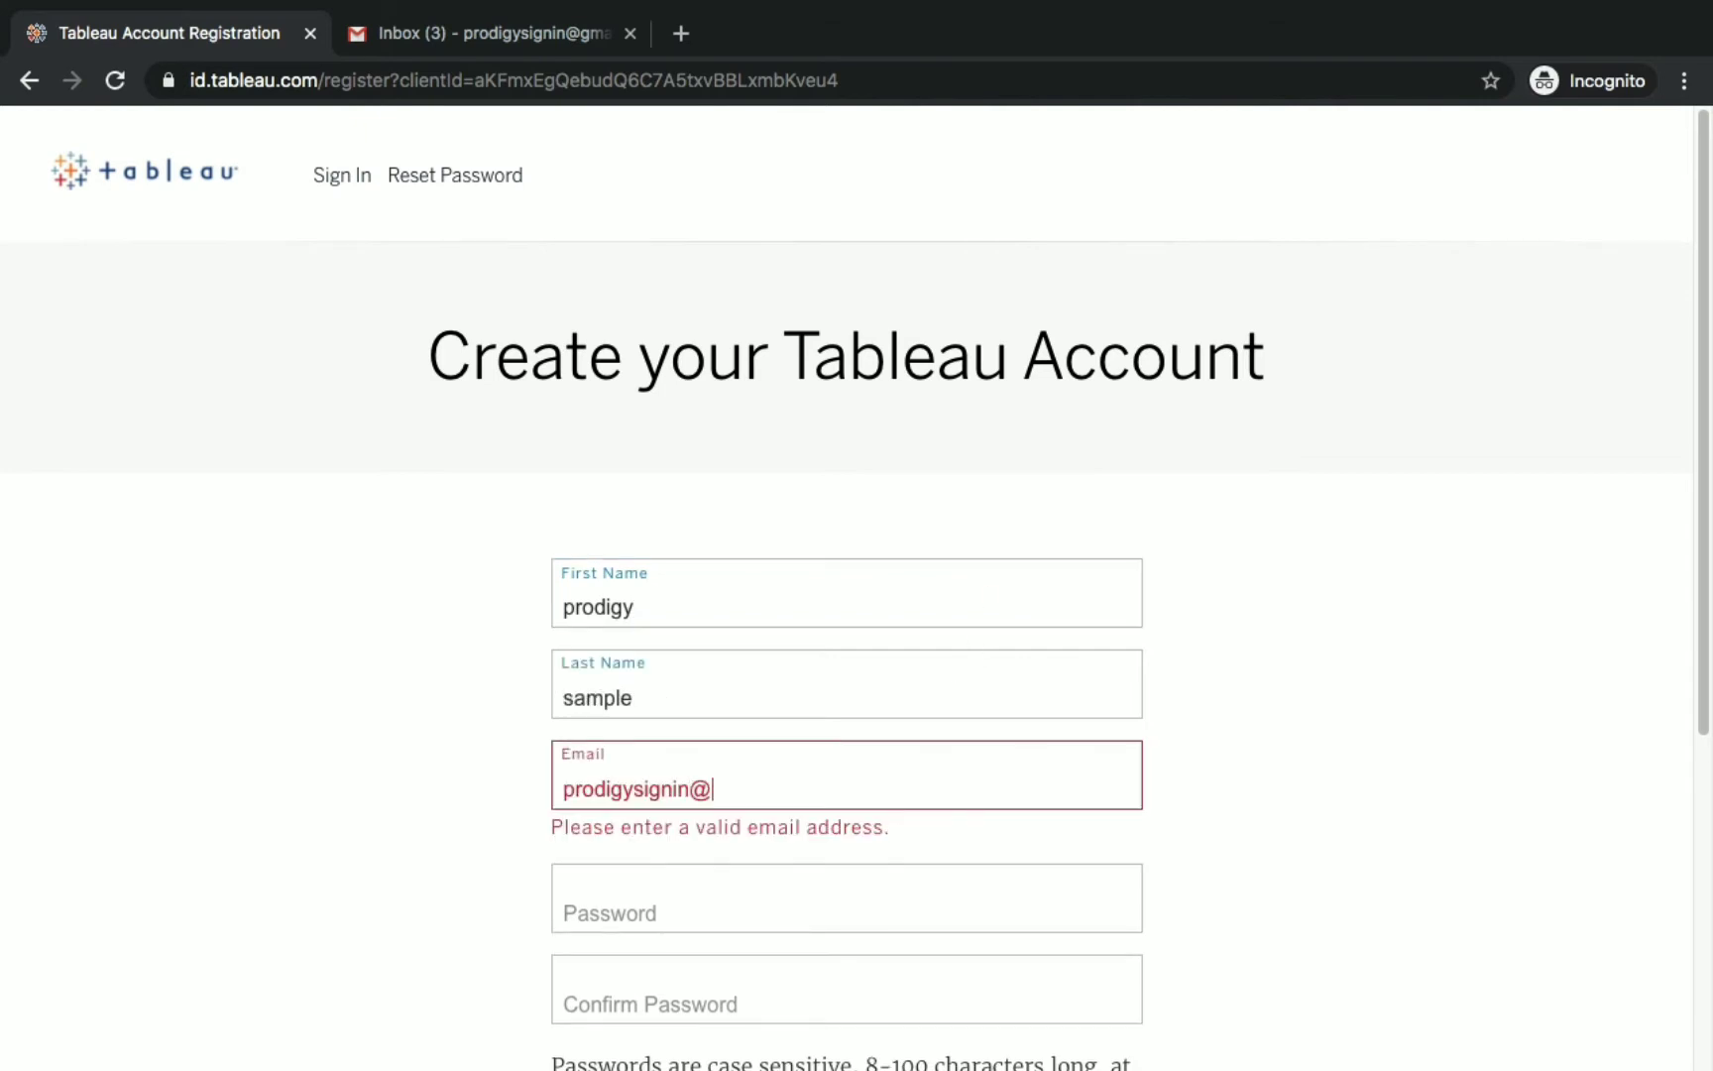
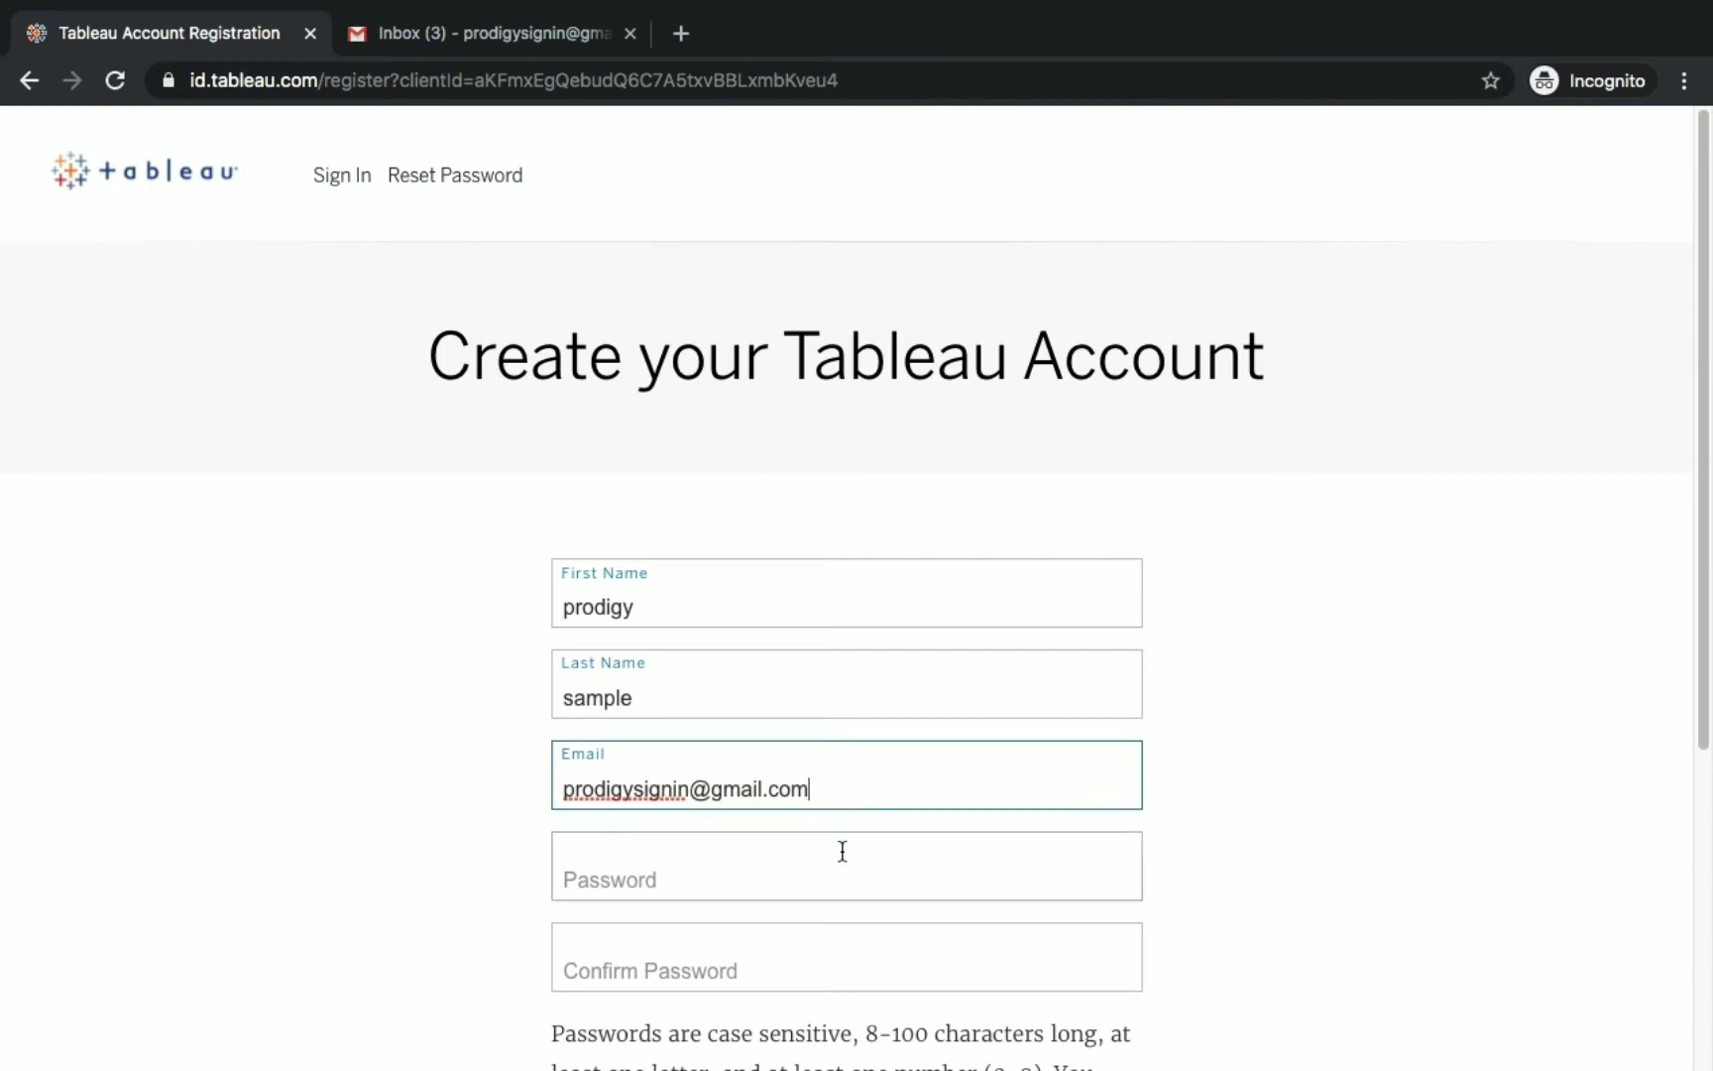
{"action": "scroll", "coordinate": [783, 888], "scroll_direction": "down", "scroll_amount": 3}
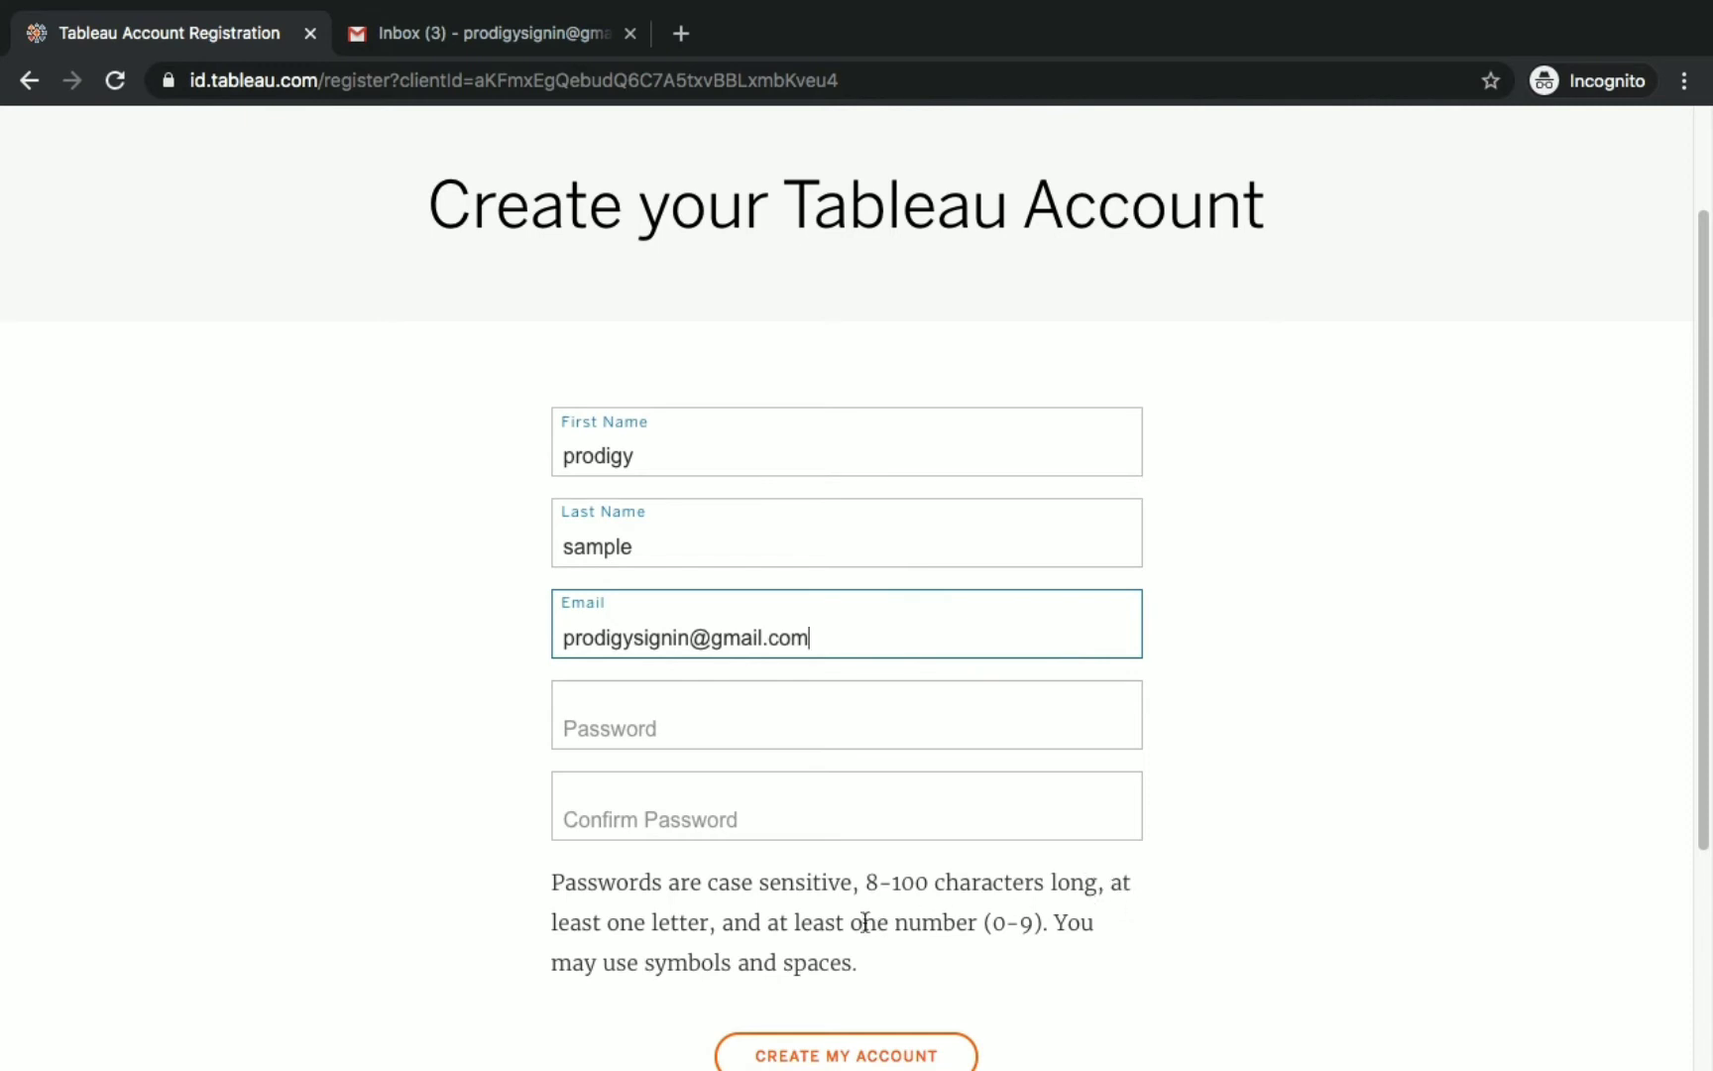
{"action": "scroll", "coordinate": [873, 947], "scroll_direction": "down", "scroll_amount": 1}
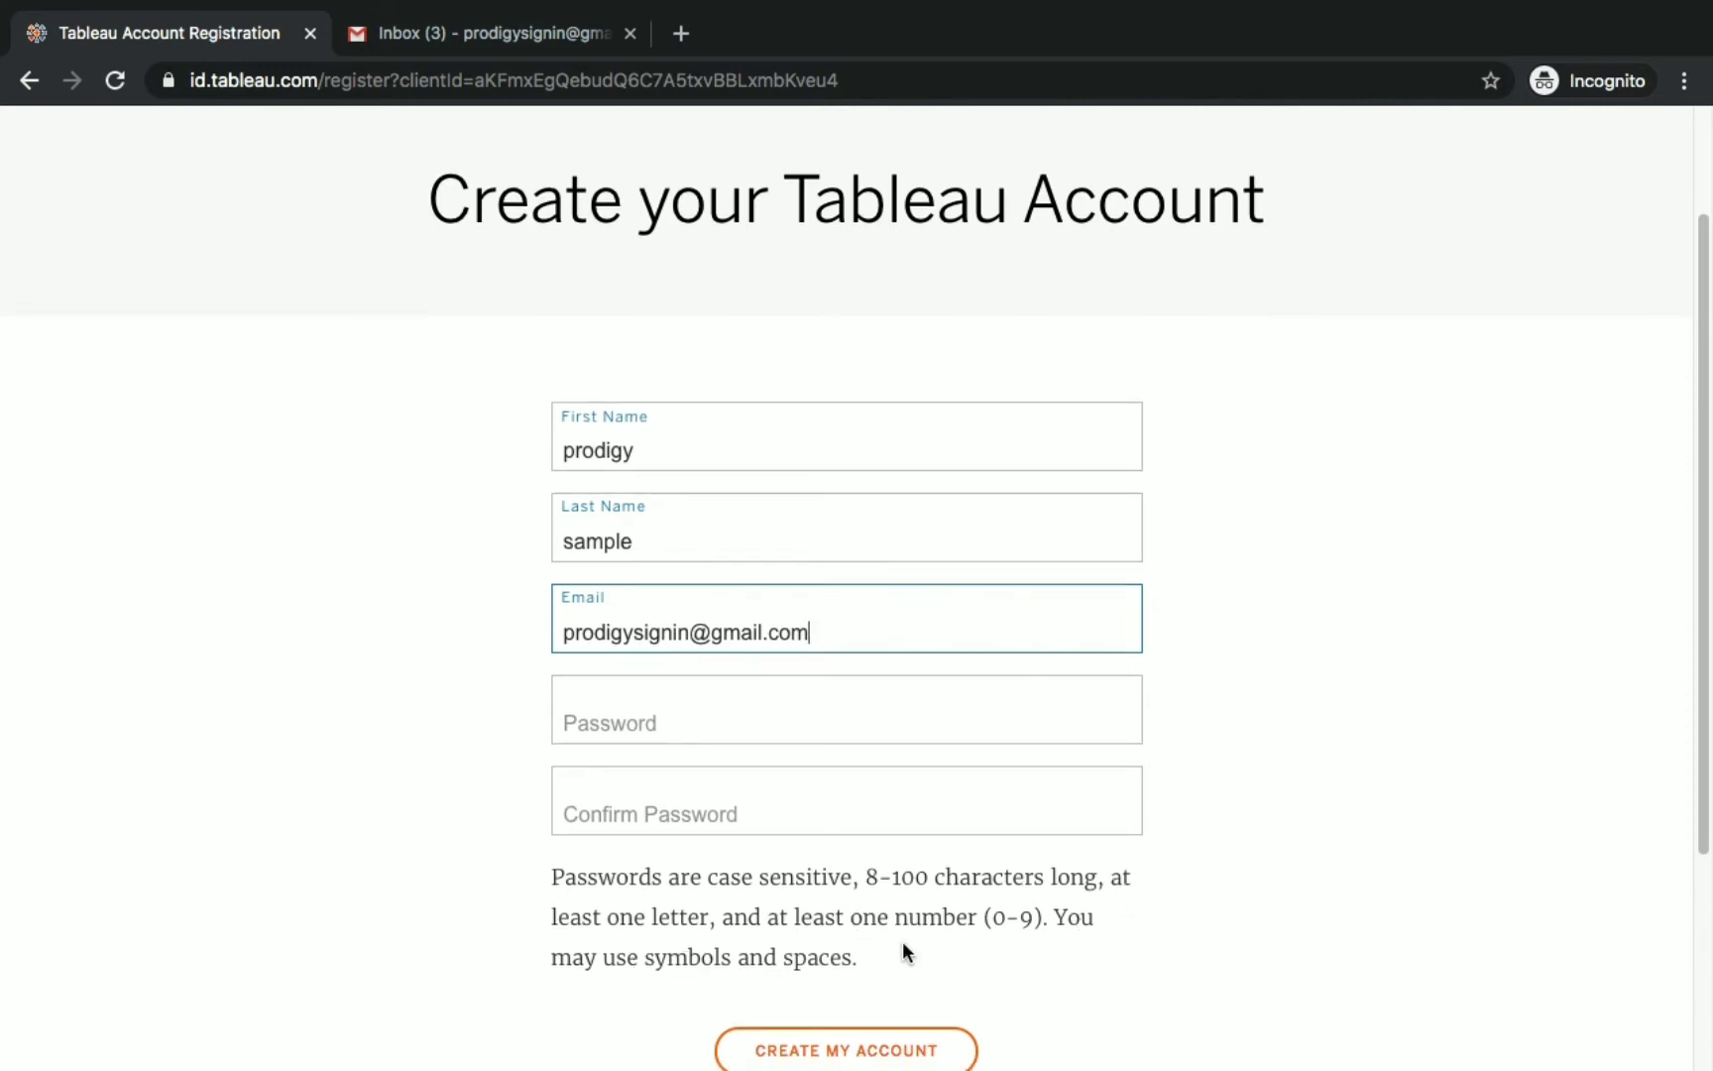
Enter and confirm the account password, then submit the registration.
{"action": "left_click", "coordinate": [749, 725]}
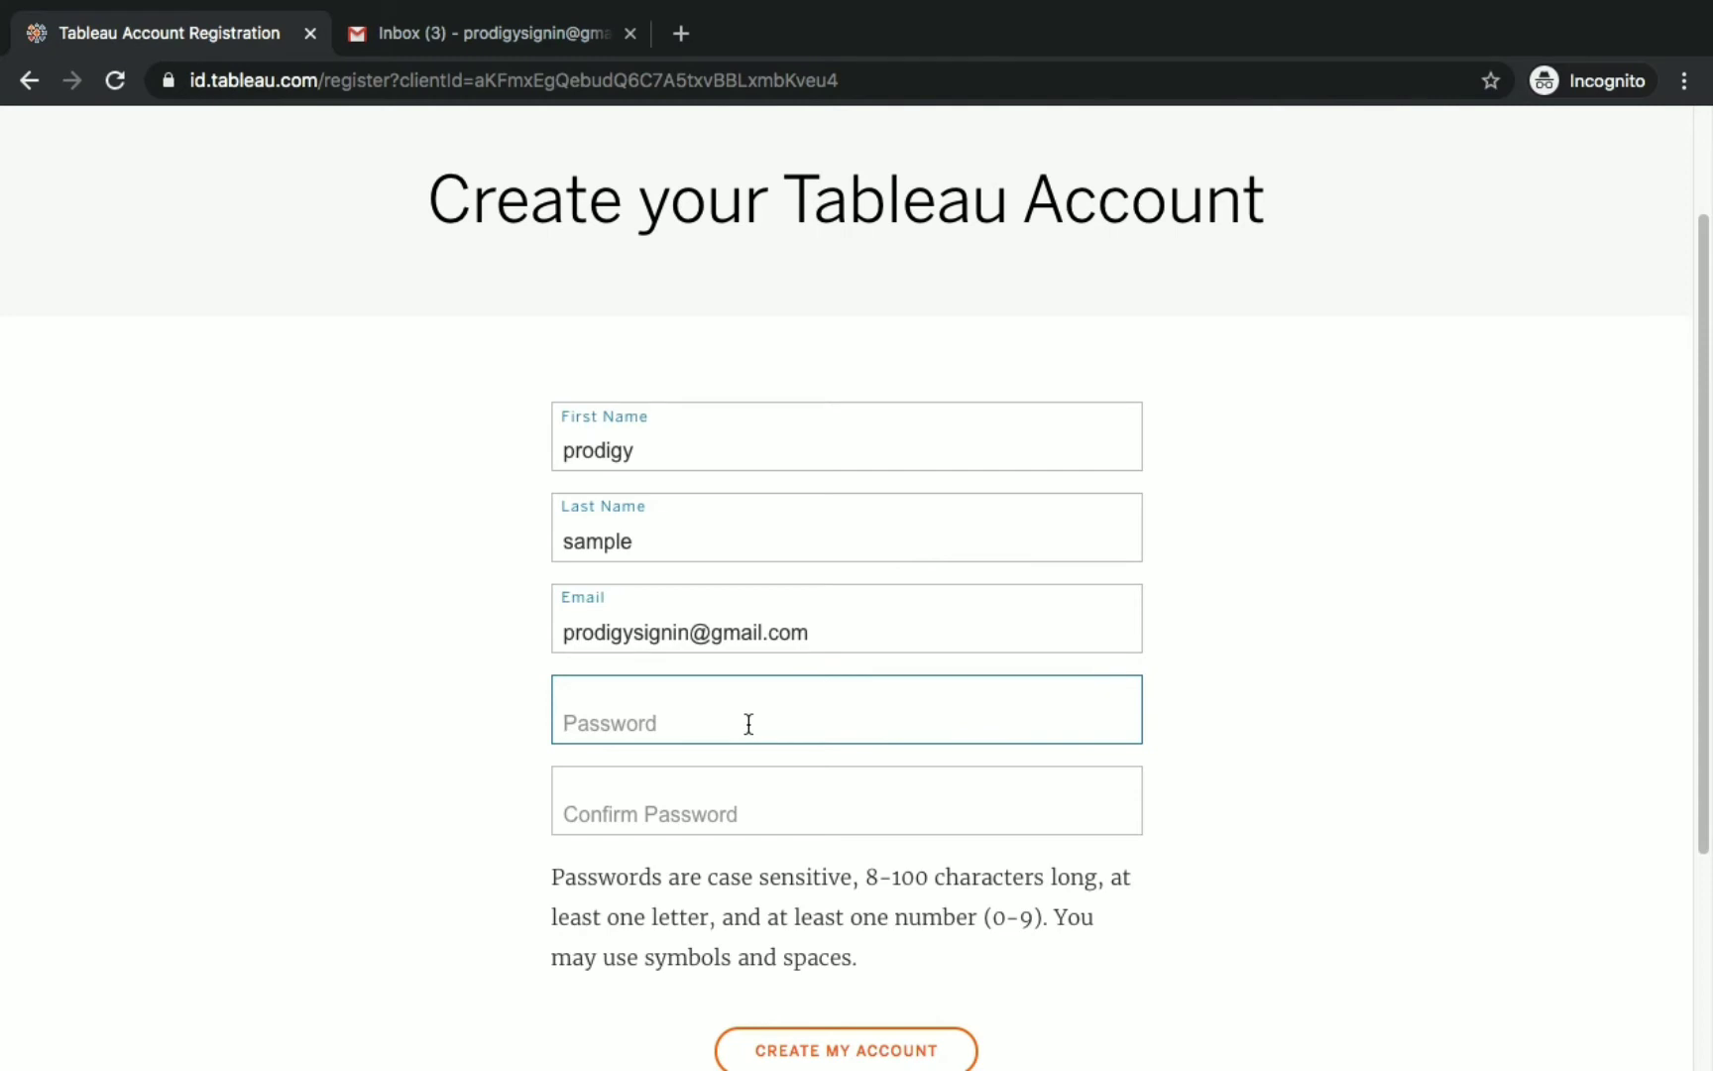
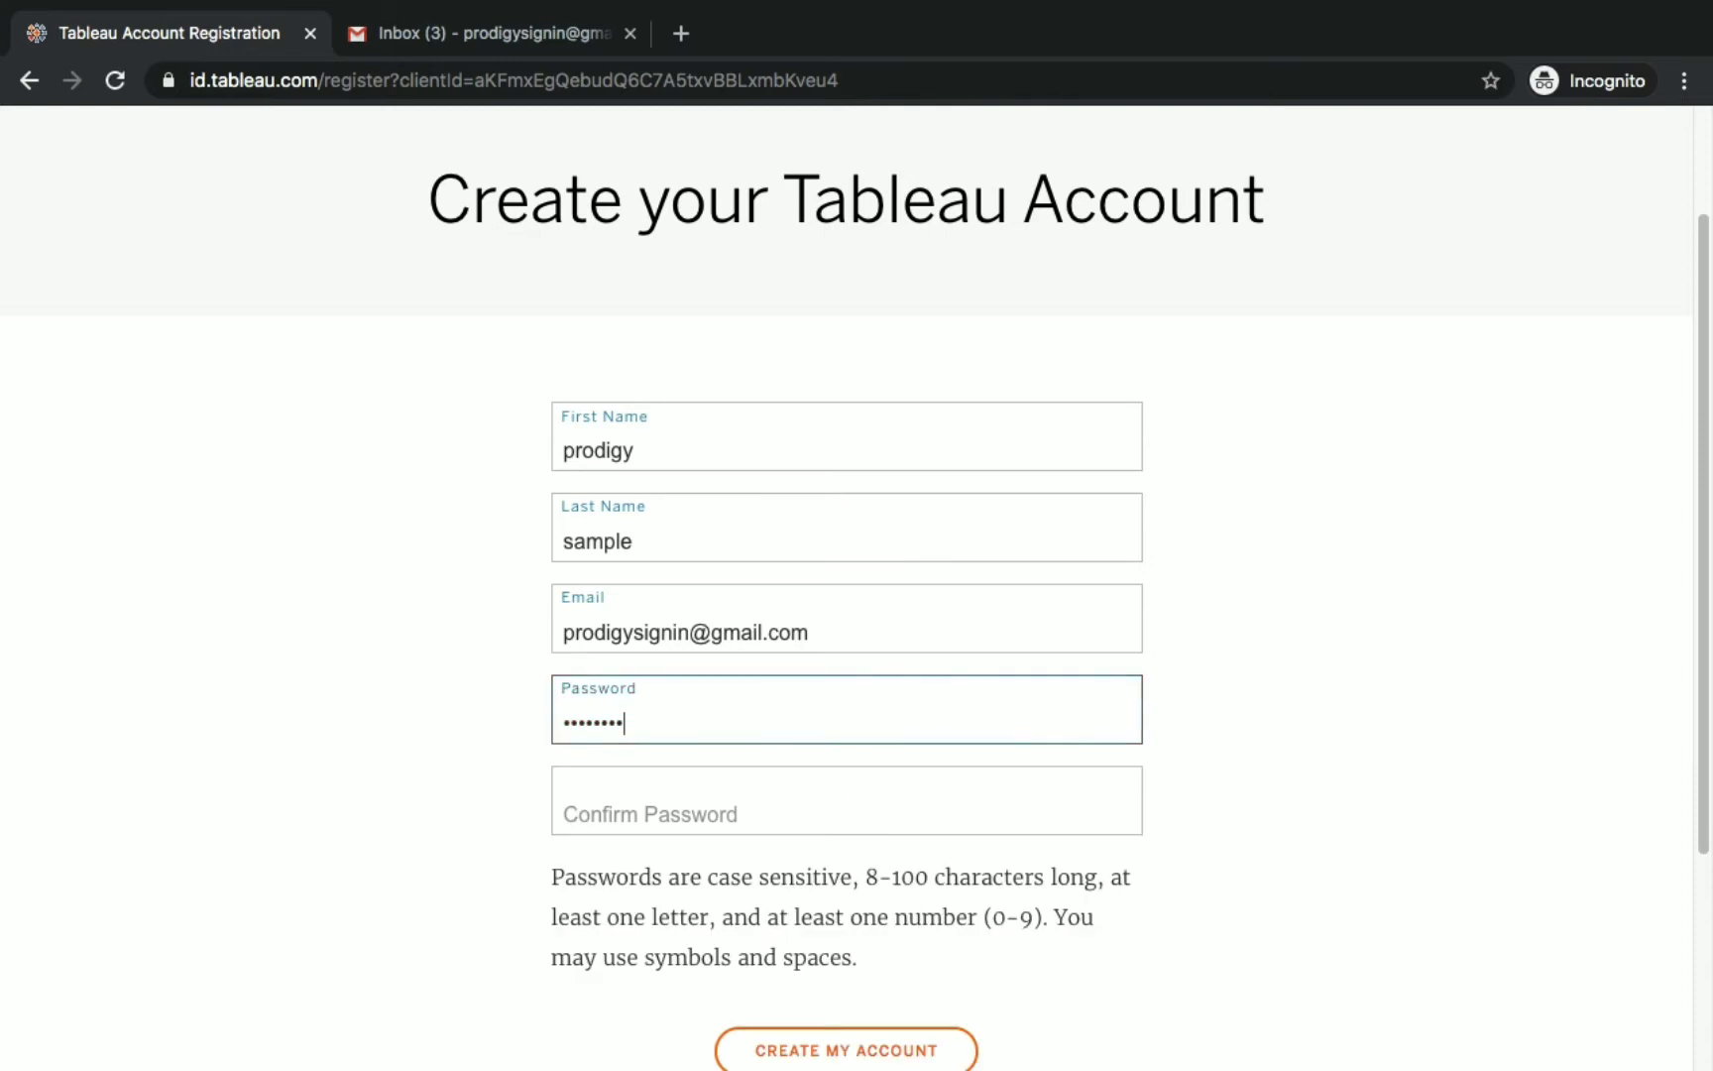
{"action": "left_click", "coordinate": [742, 811]}
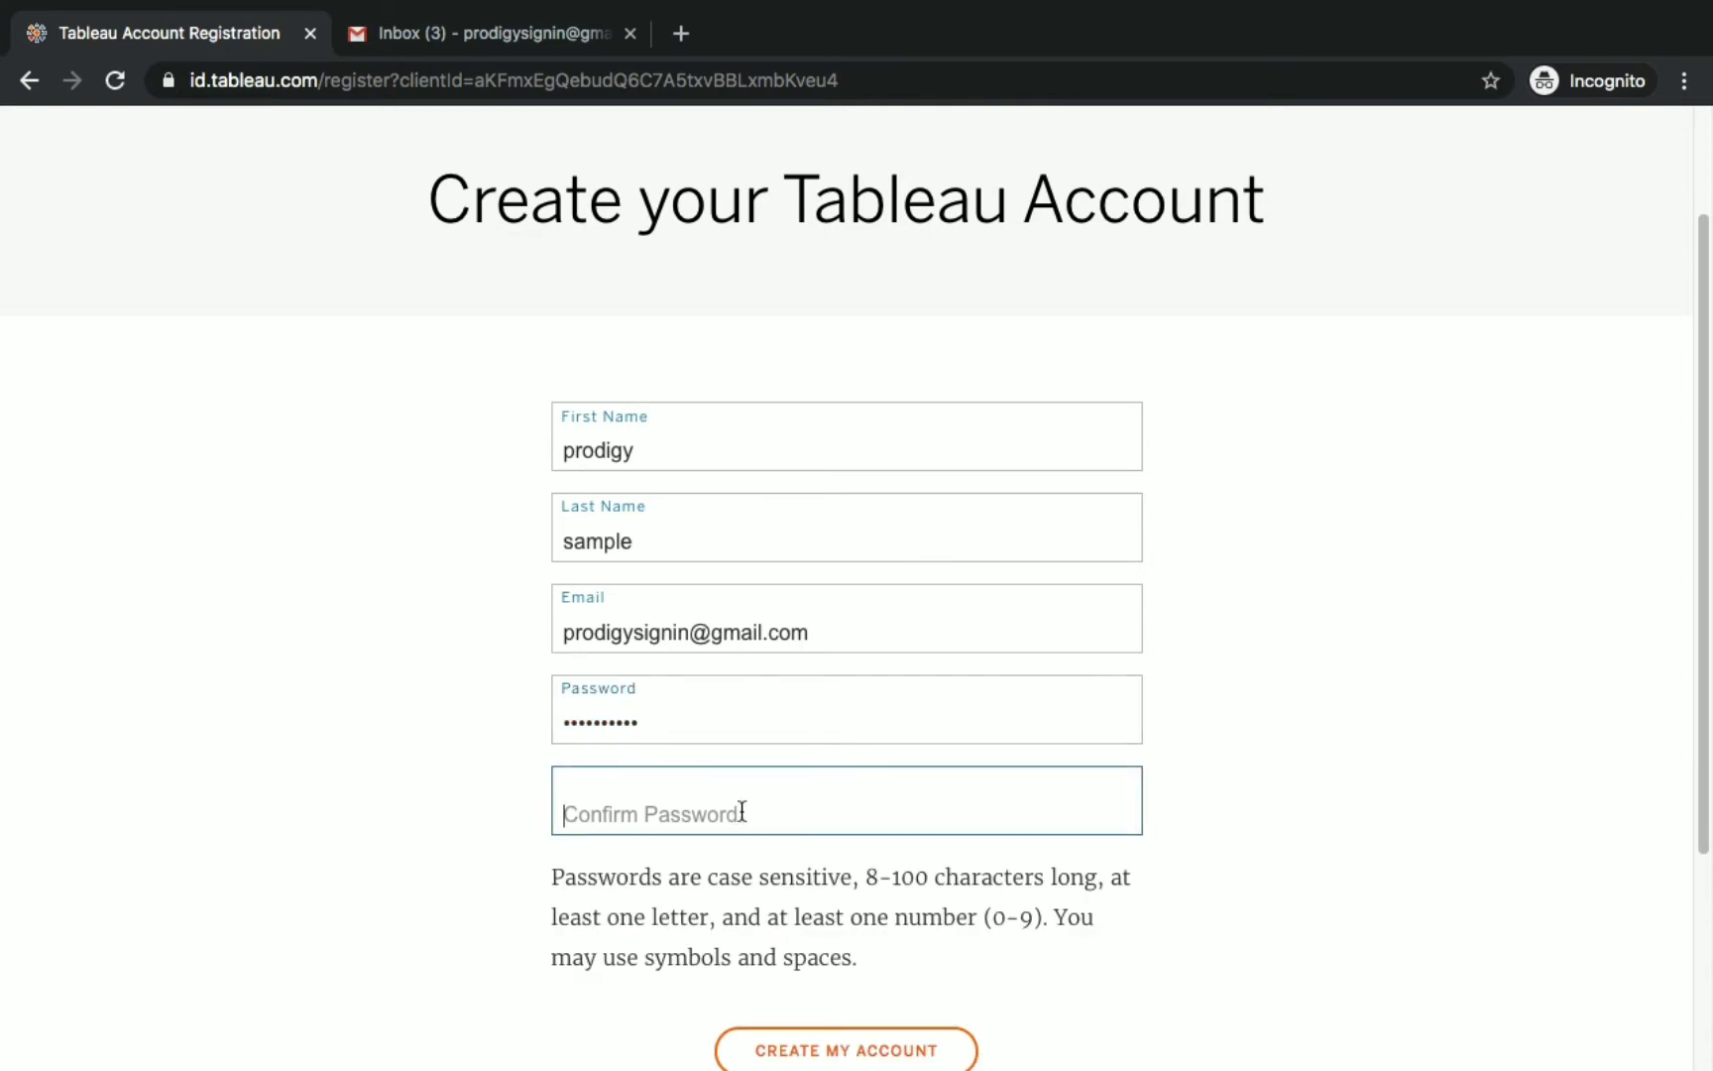
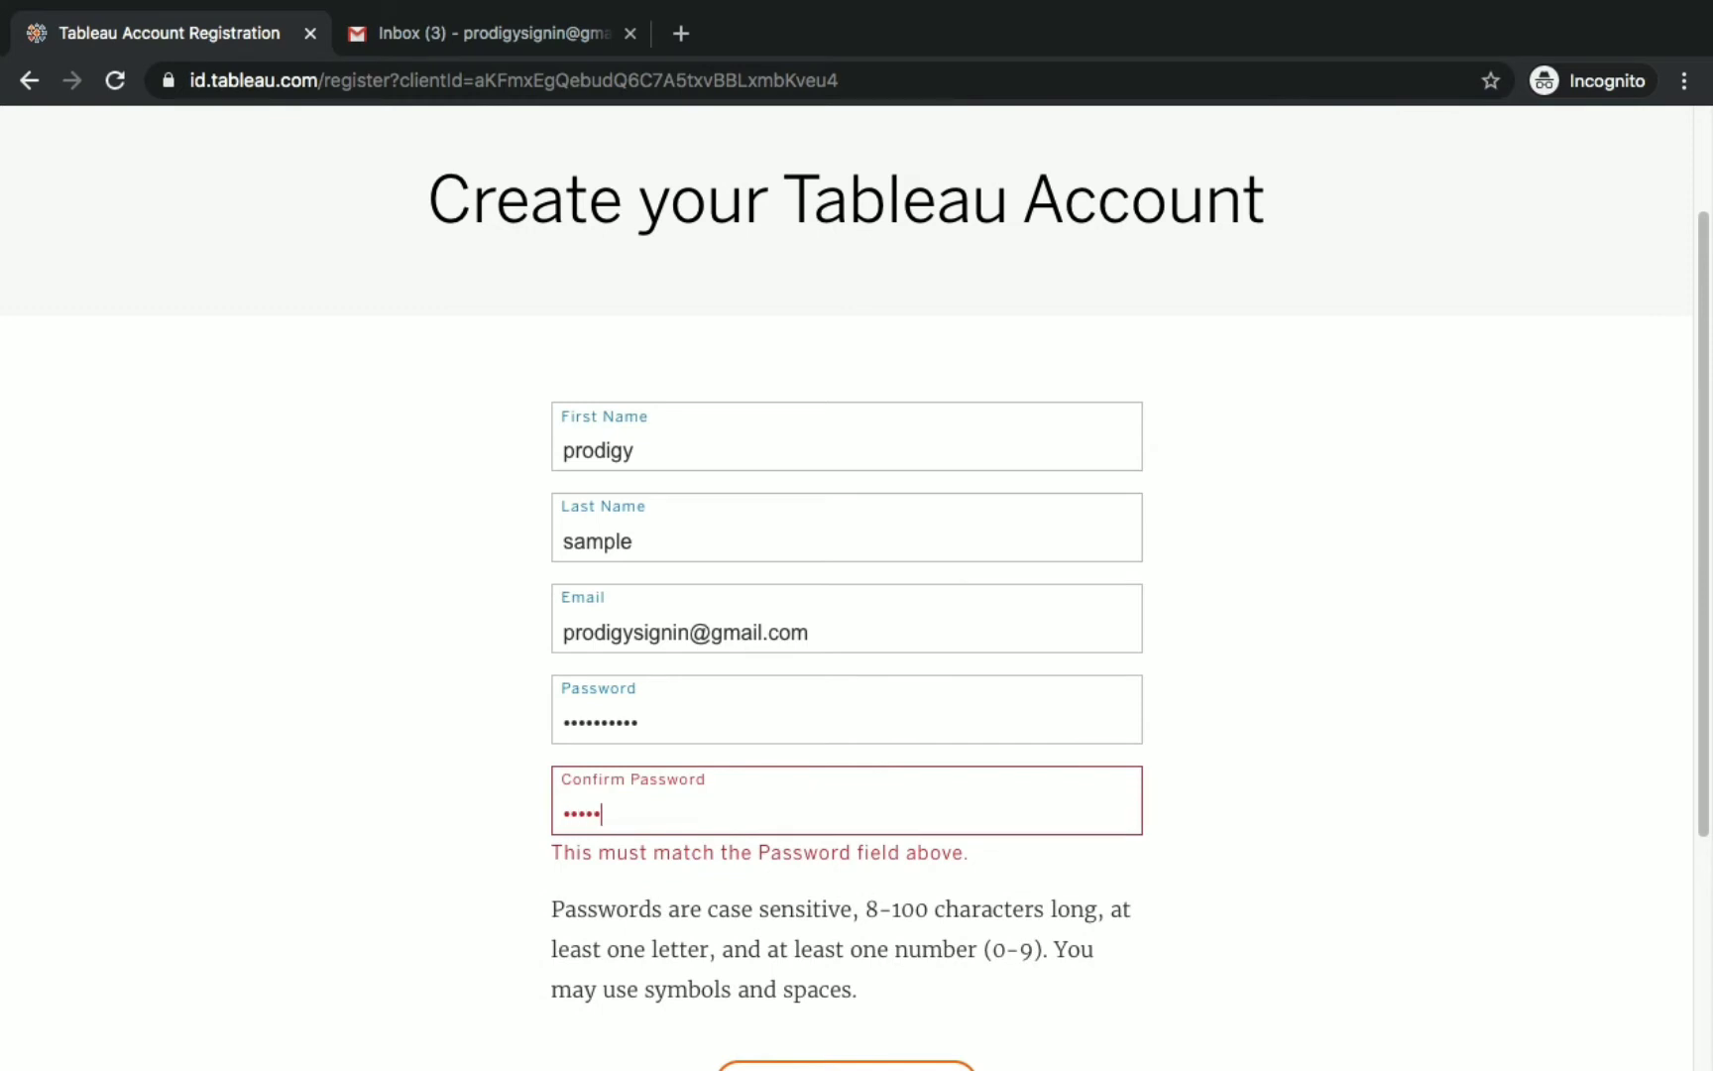
{"action": "scroll", "coordinate": [853, 595], "scroll_direction": "down", "scroll_amount": 2}
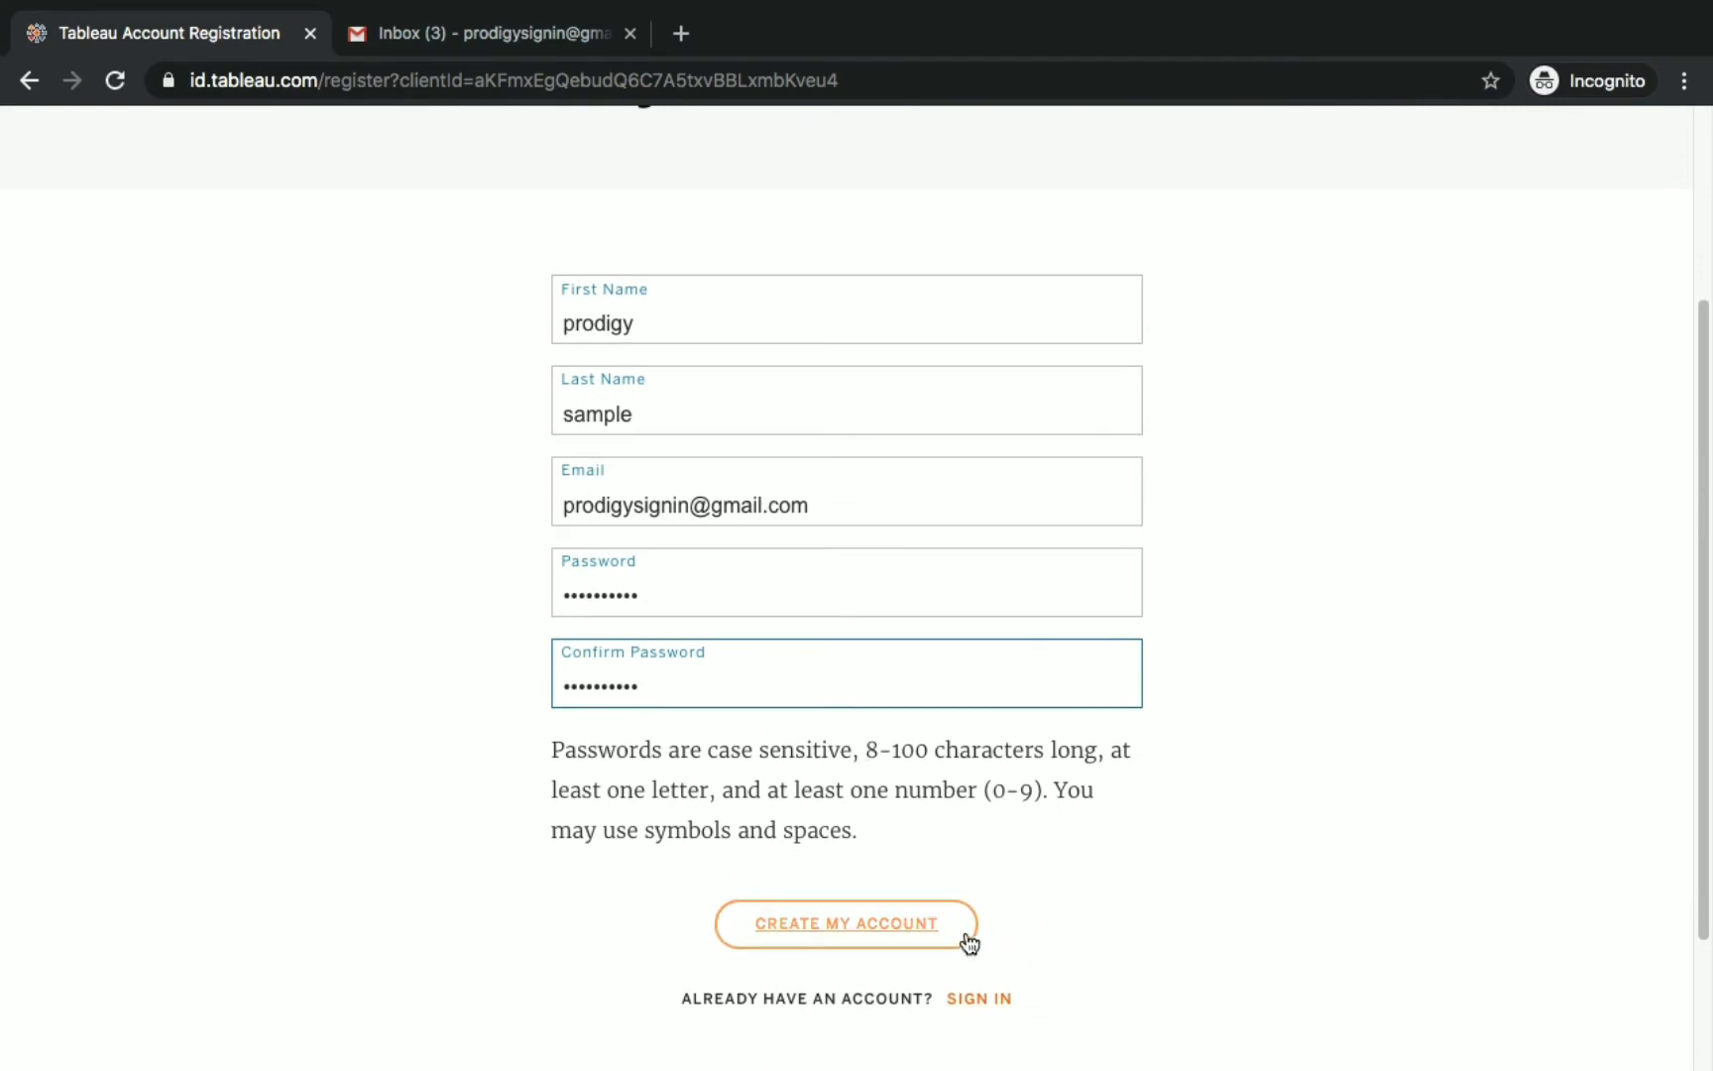
{"action": "left_click", "coordinate": [967, 937]}
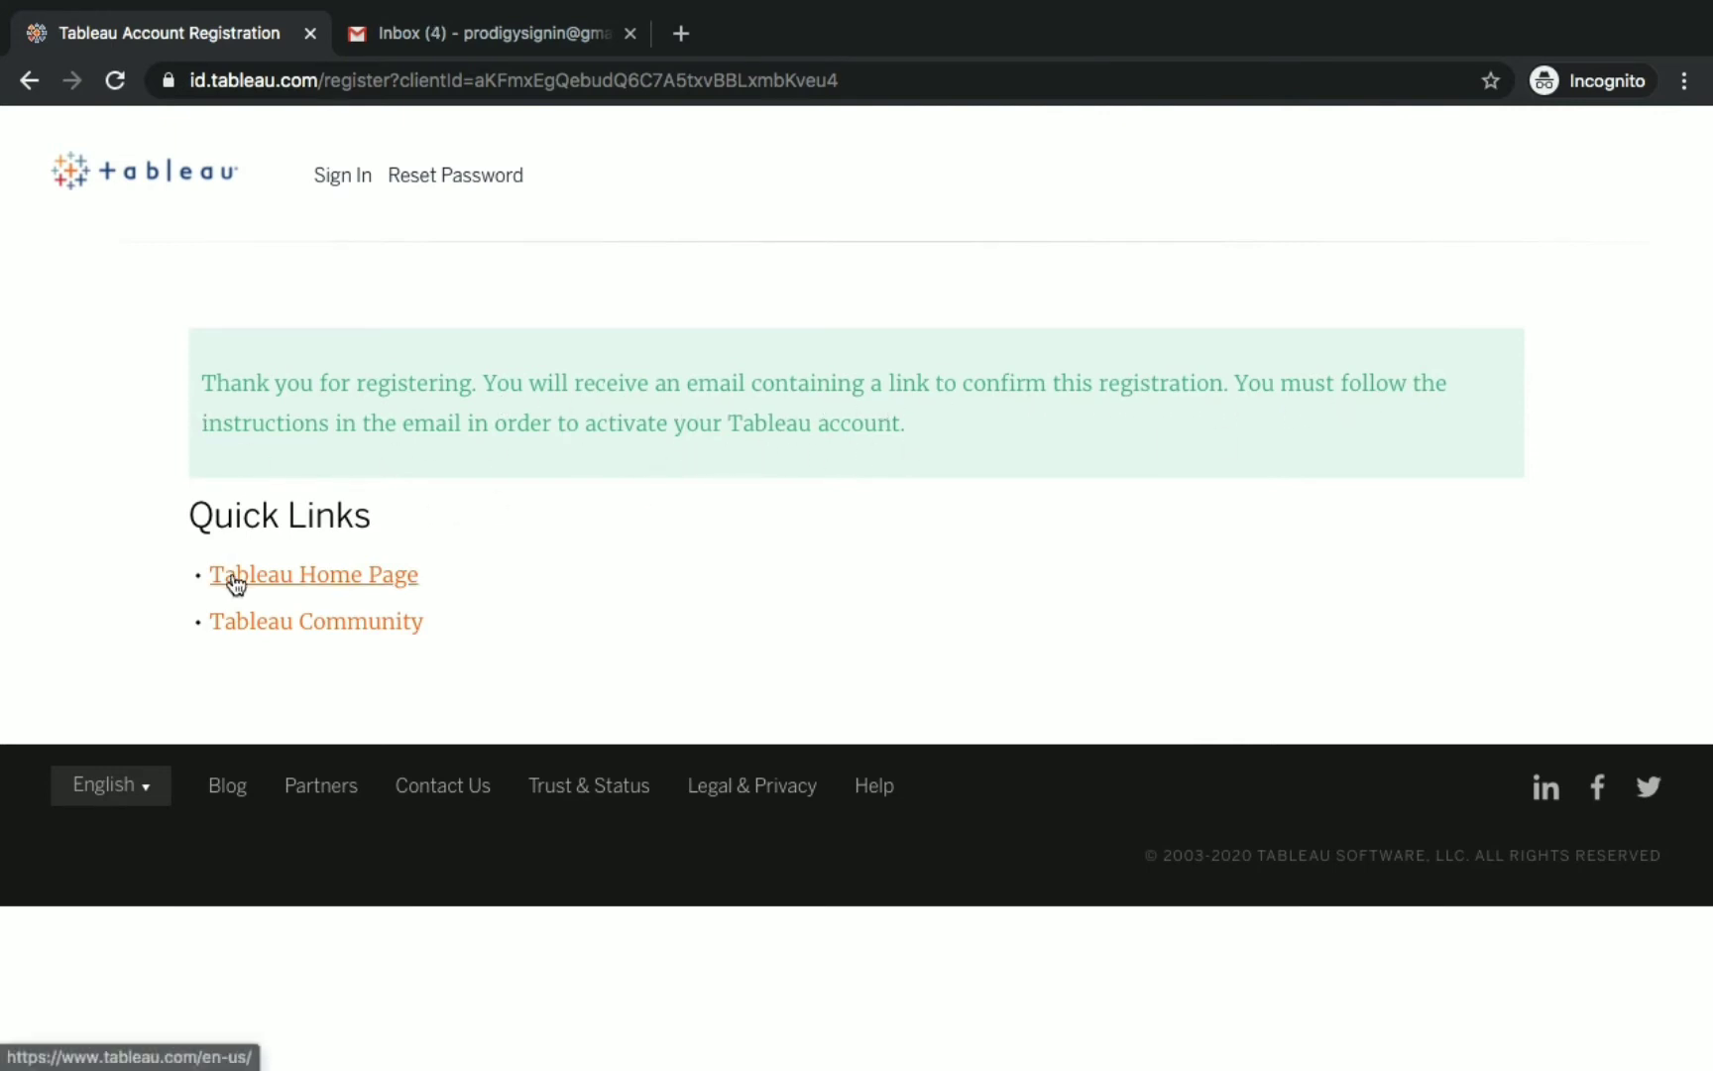
Switch to the Gmail inbox holding the Tableau account activation e-mail.
{"action": "left_click", "coordinate": [493, 34]}
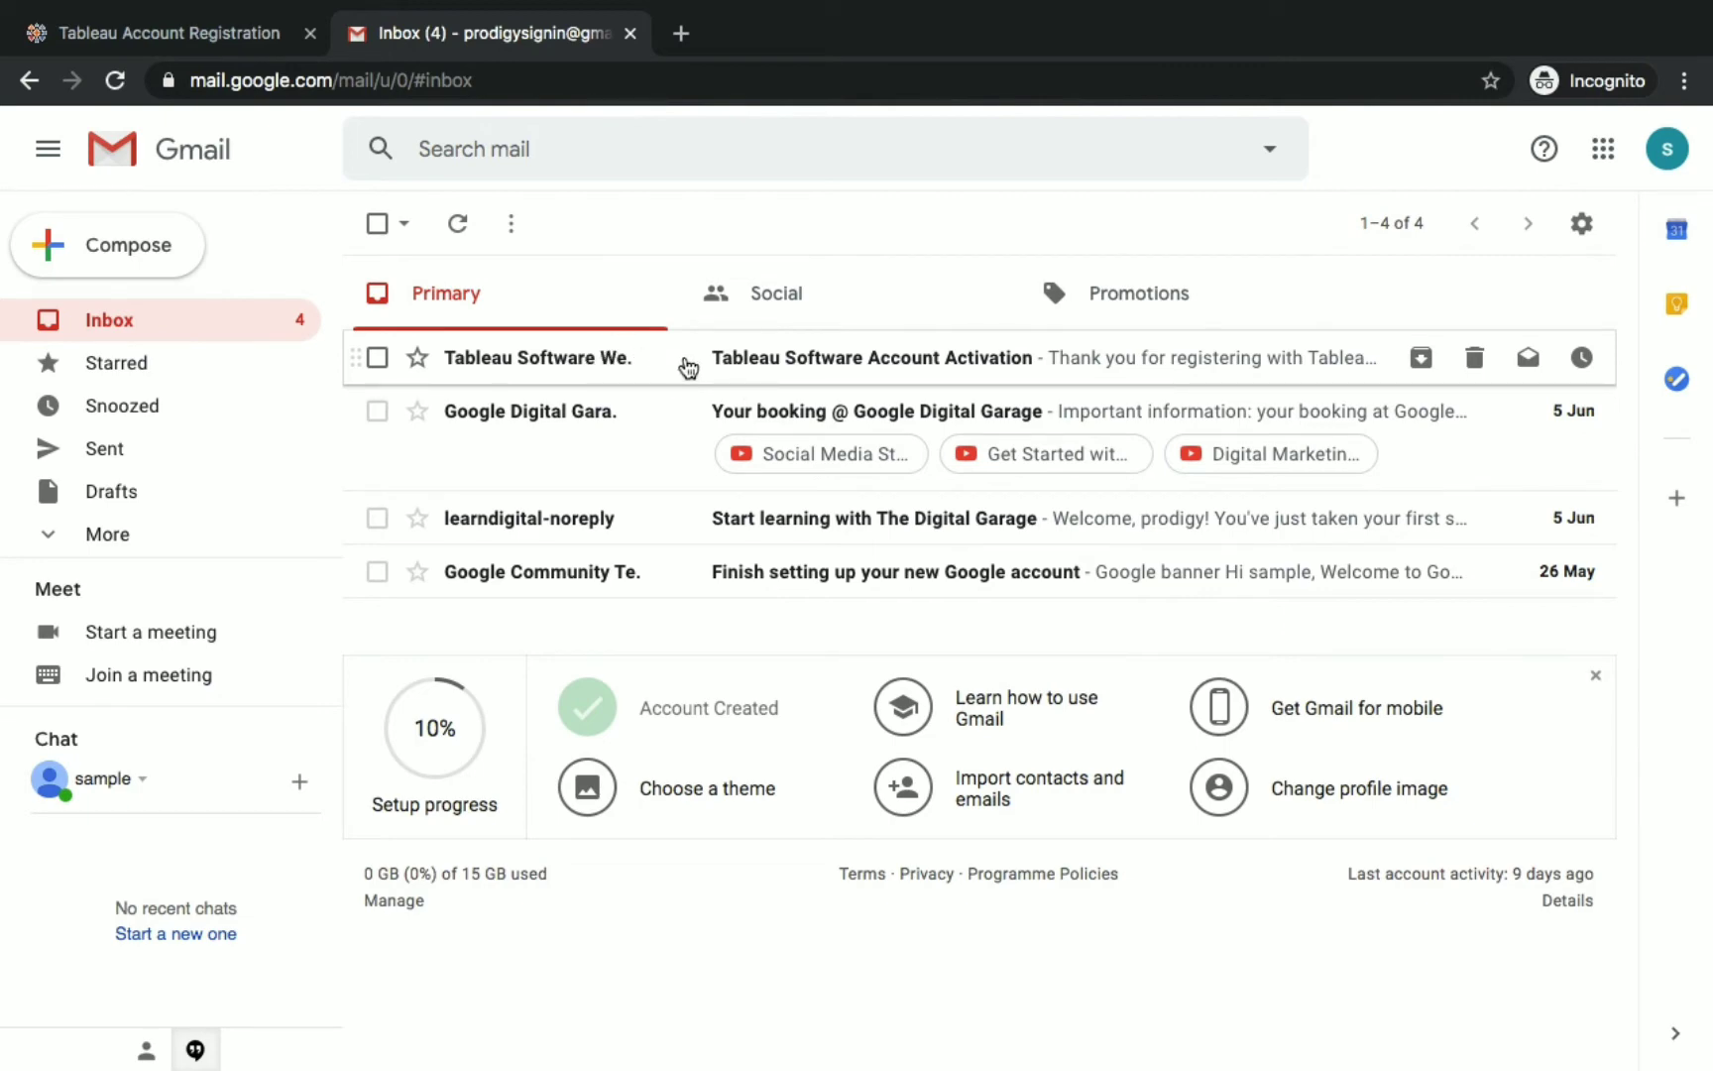
Open the Tableau Software Account Activation e-mail and follow its activation link.
{"action": "left_click", "coordinate": [688, 368]}
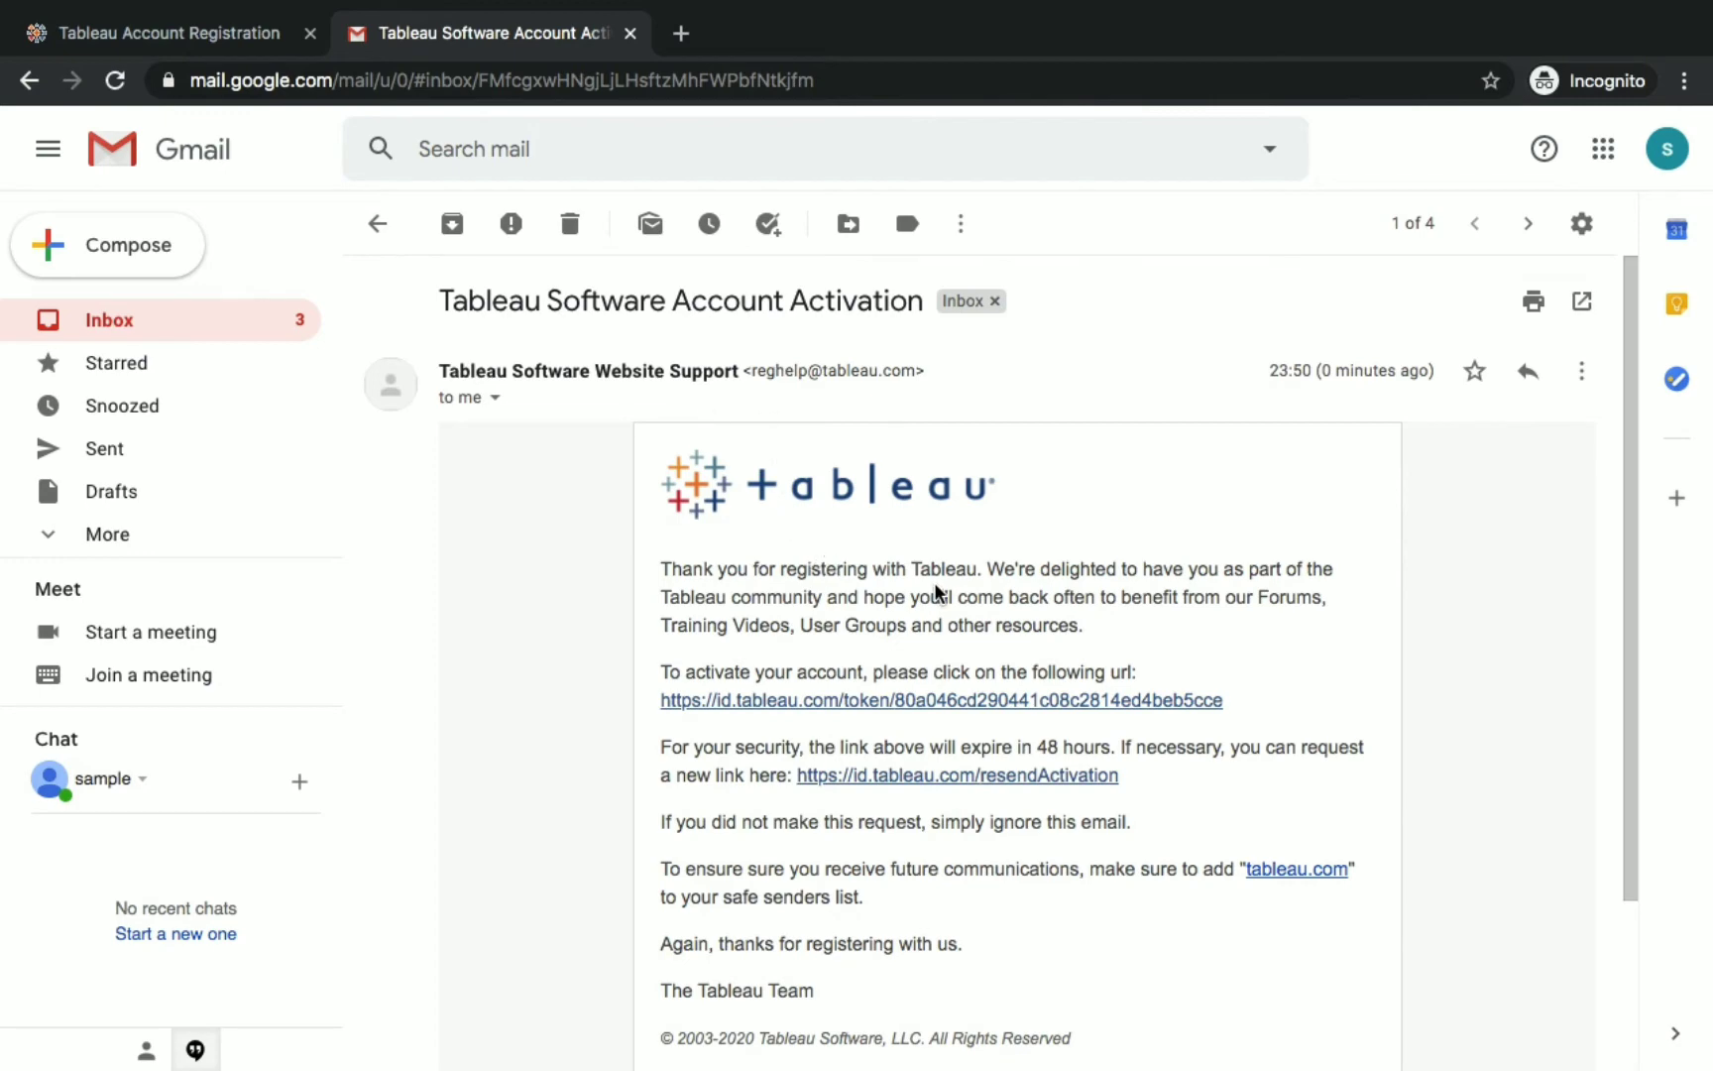
{"action": "scroll", "coordinate": [936, 591], "scroll_direction": "down", "scroll_amount": 3}
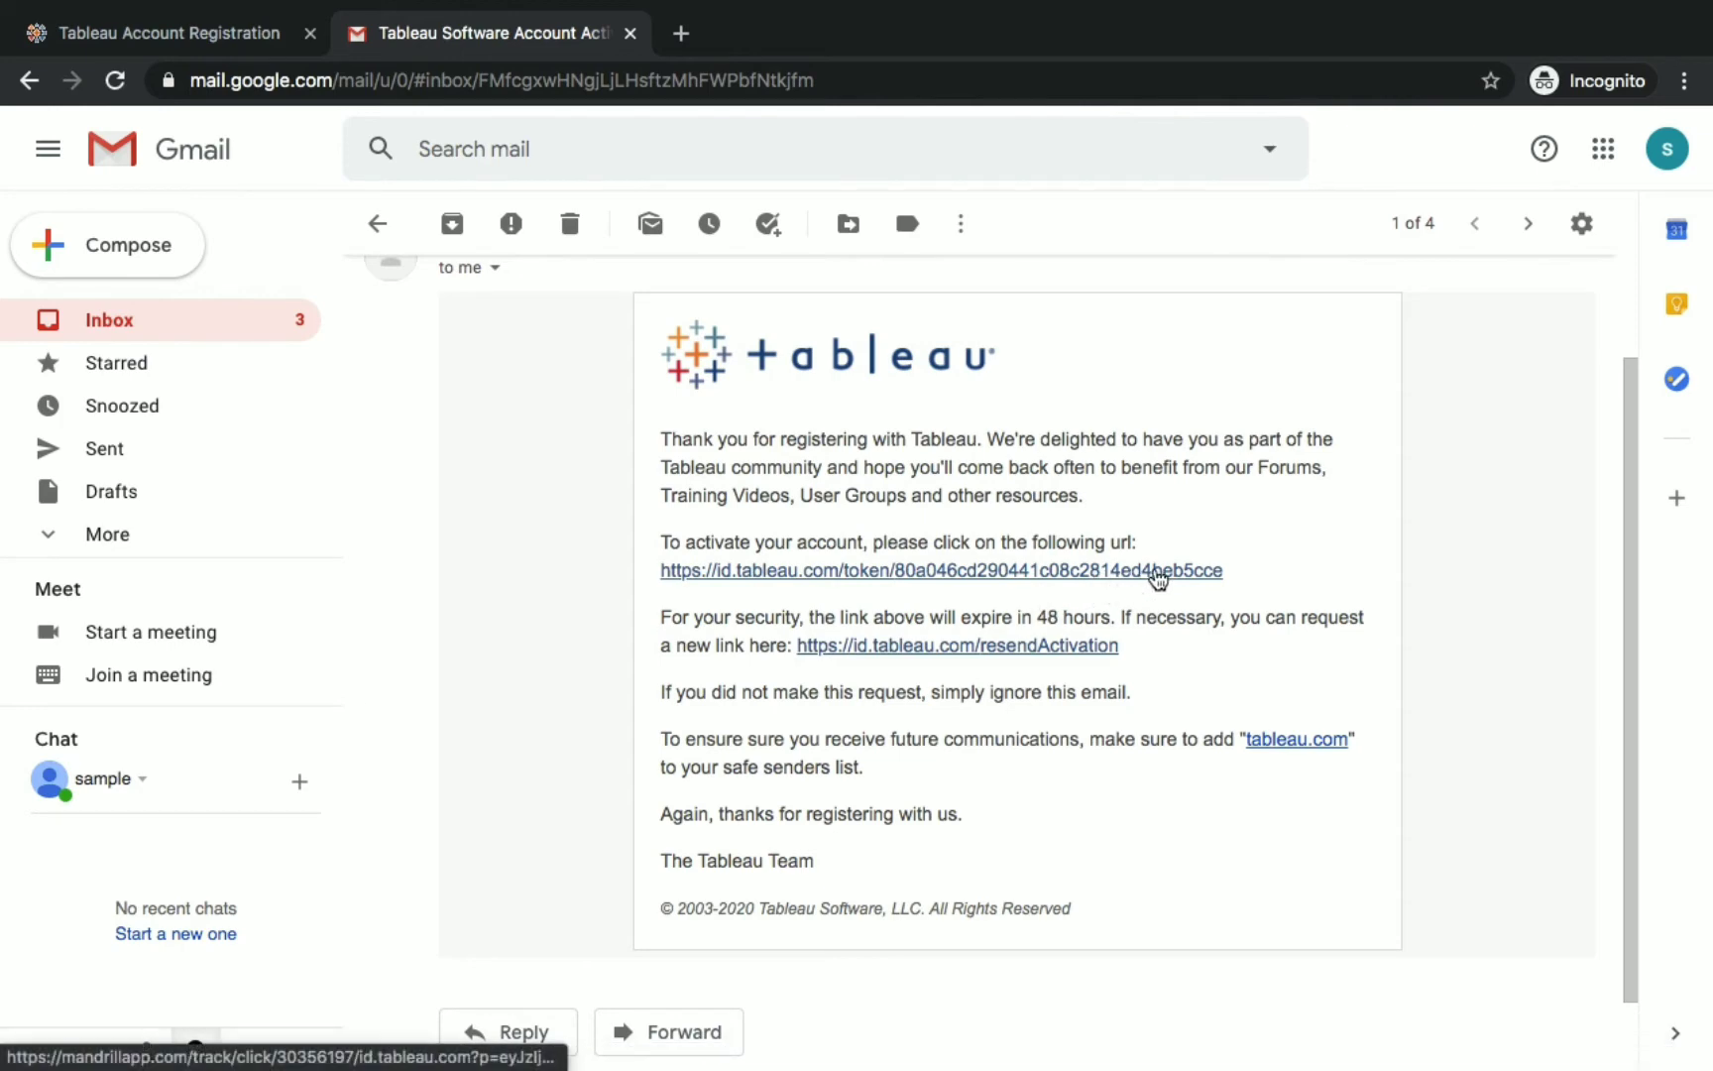
{"action": "left_click", "coordinate": [1156, 572]}
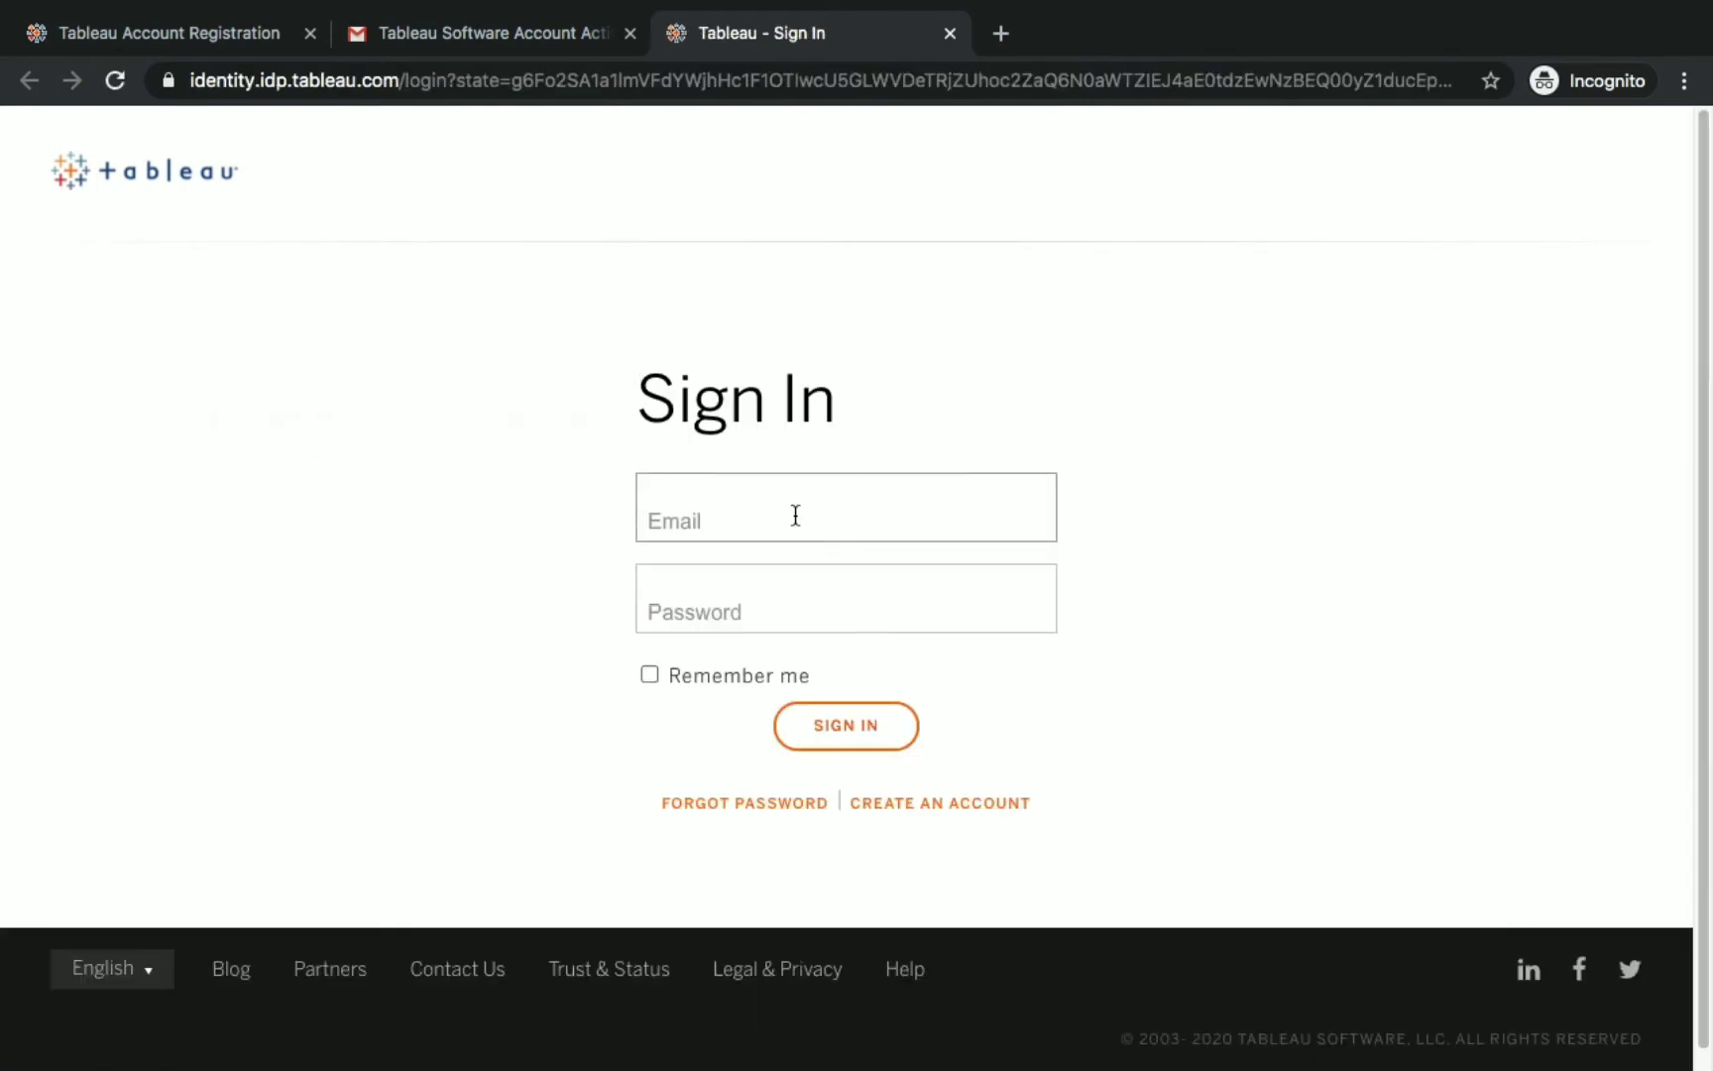
Sign in to Tableau with the new account's e-mail address and password.
{"action": "left_click", "coordinate": [795, 515]}
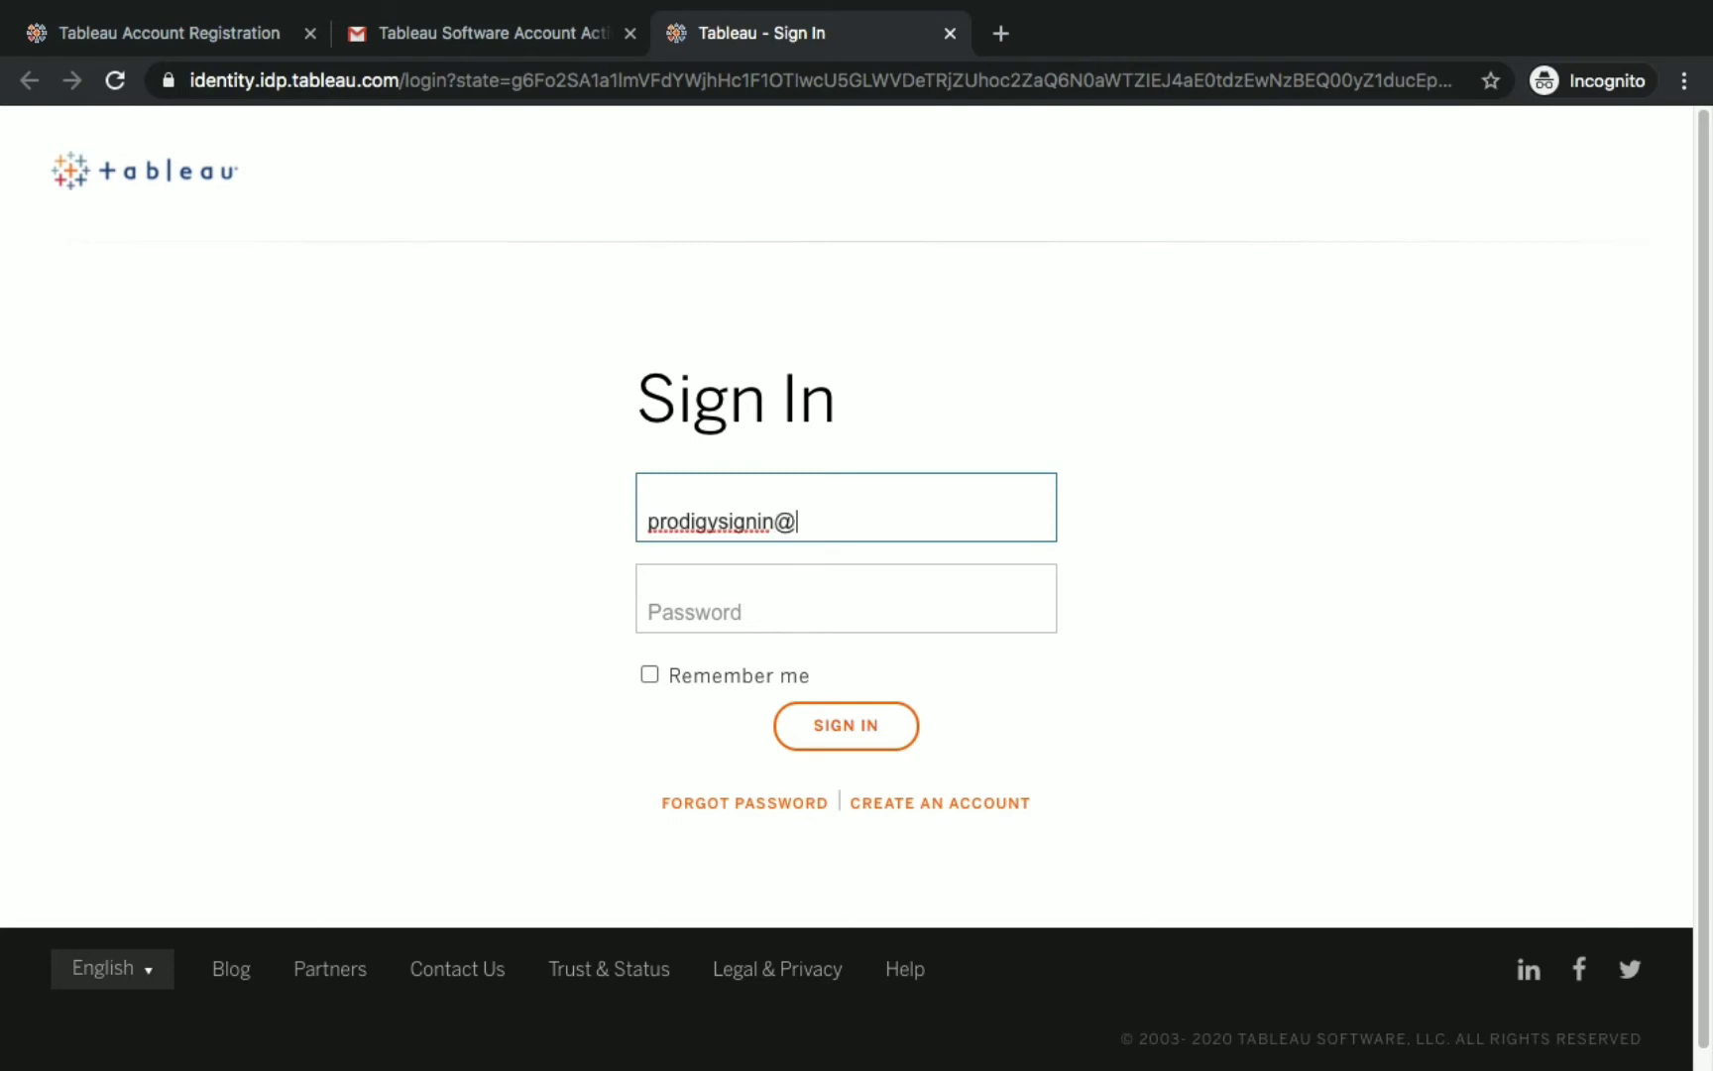
{"action": "left_click", "coordinate": [742, 601]}
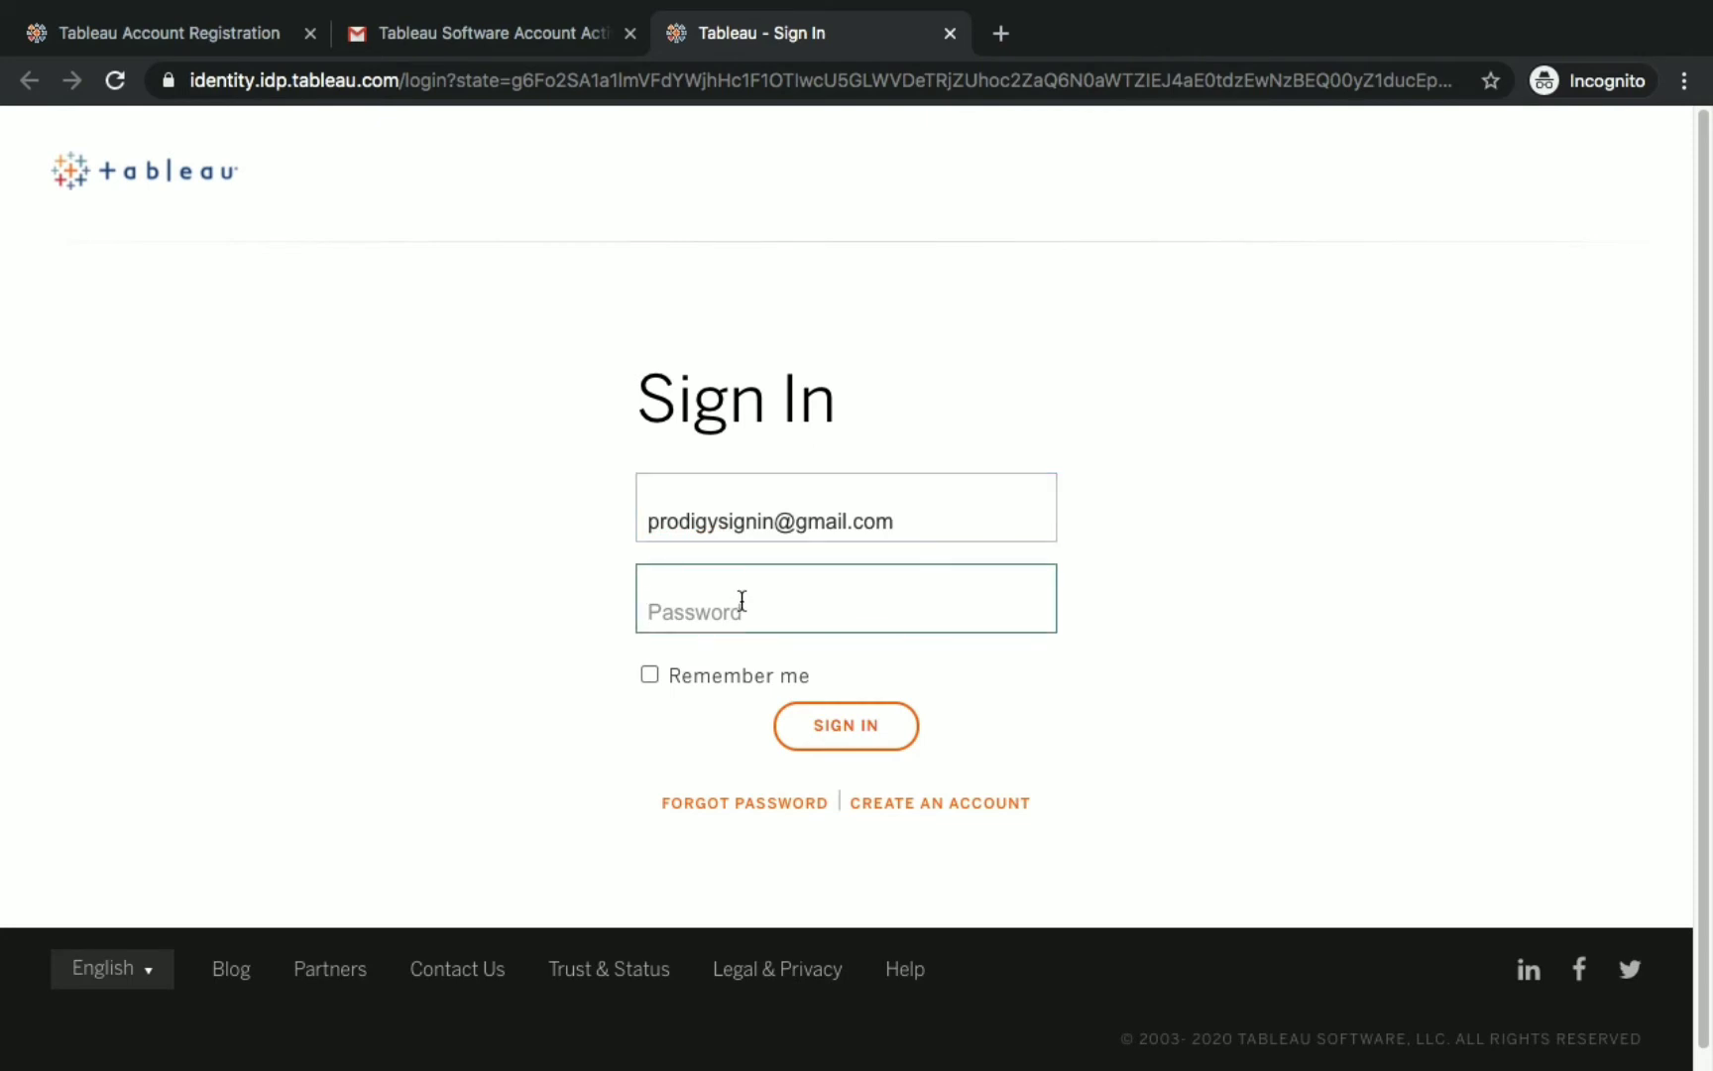
{"action": "type", "text": "••••••"}
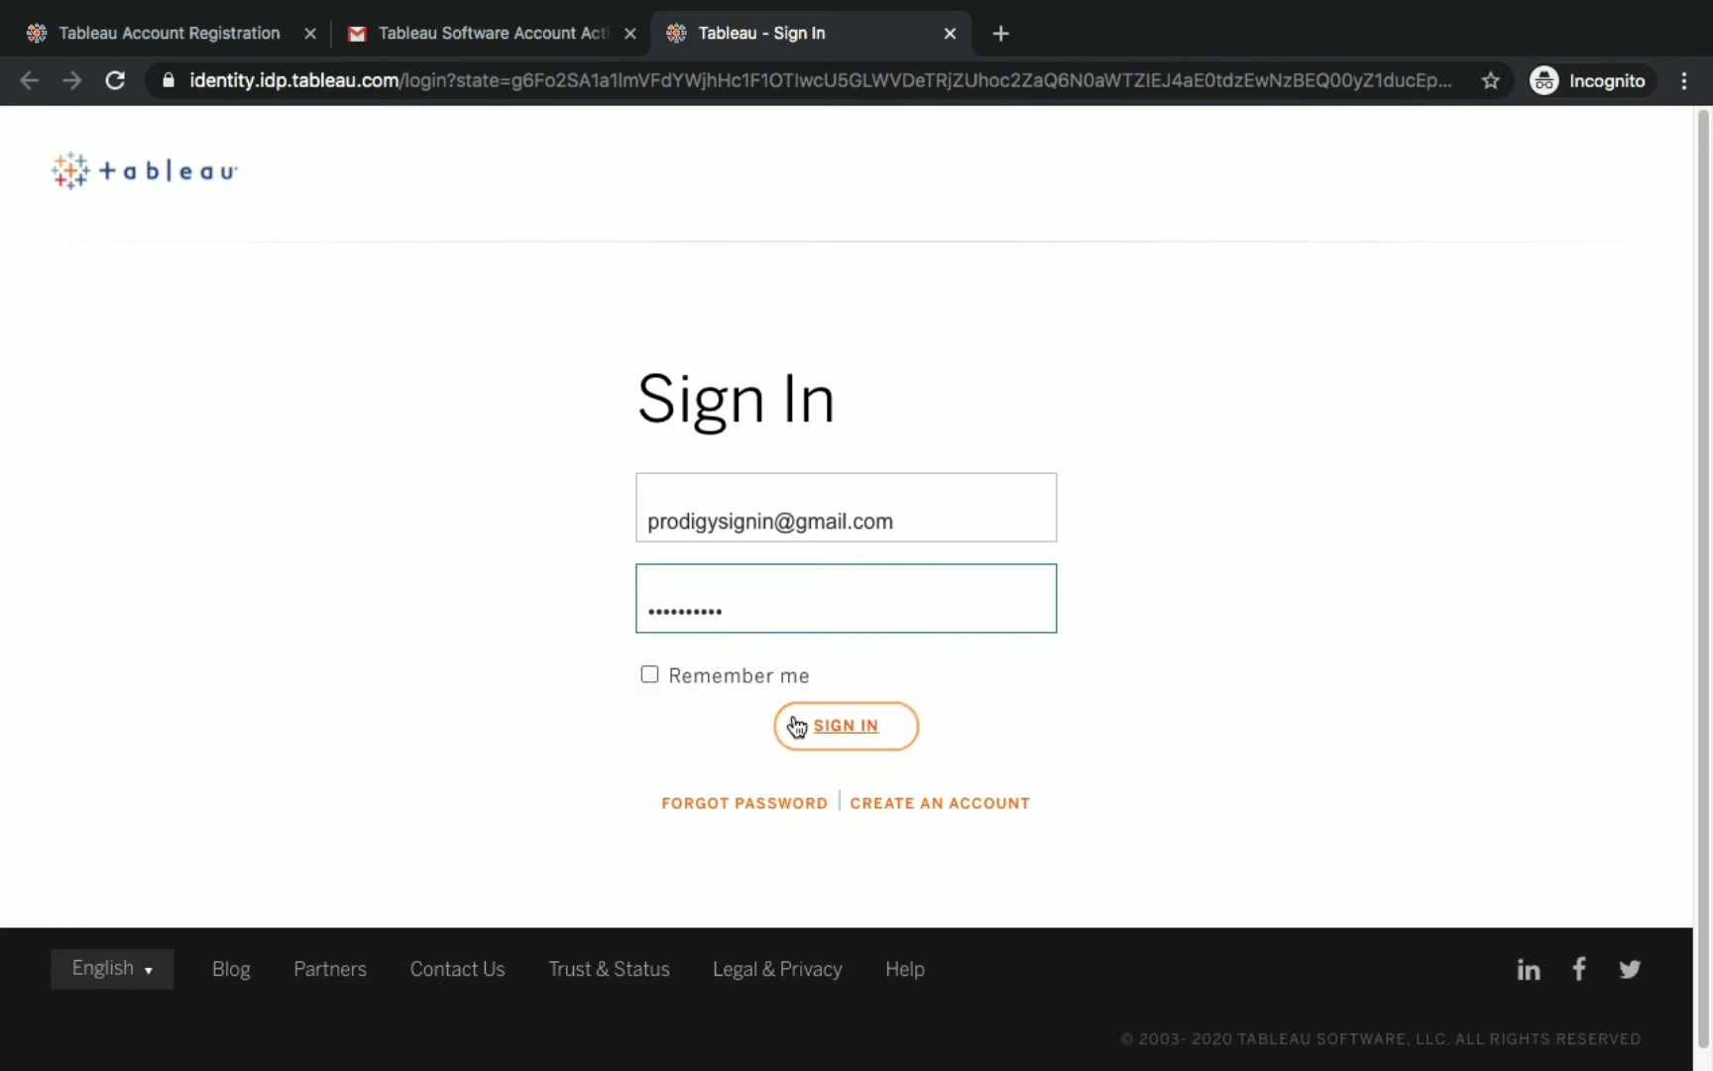
{"action": "left_click", "coordinate": [907, 733]}
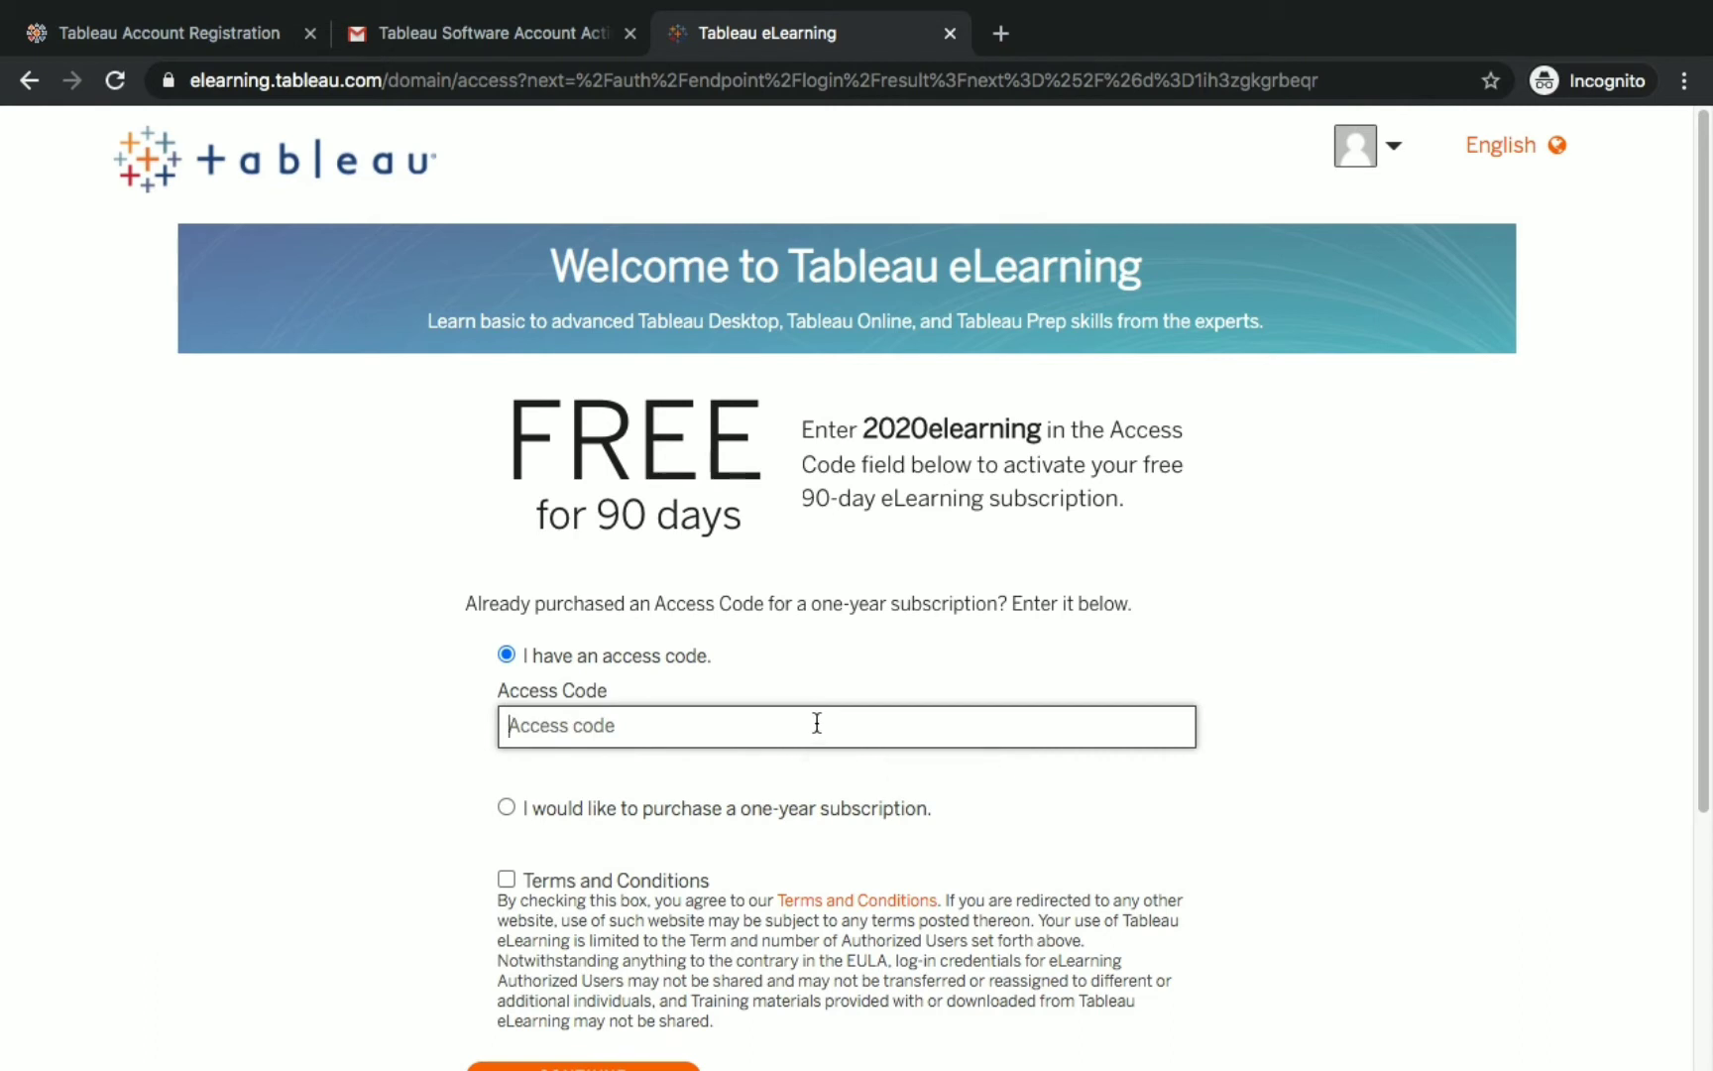
Enter access code 2020elearning, accept the Terms and Conditions, and continue.
{"action": "type", "text": "2020elearning"}
{"action": "left_click", "coordinate": [858, 411]}
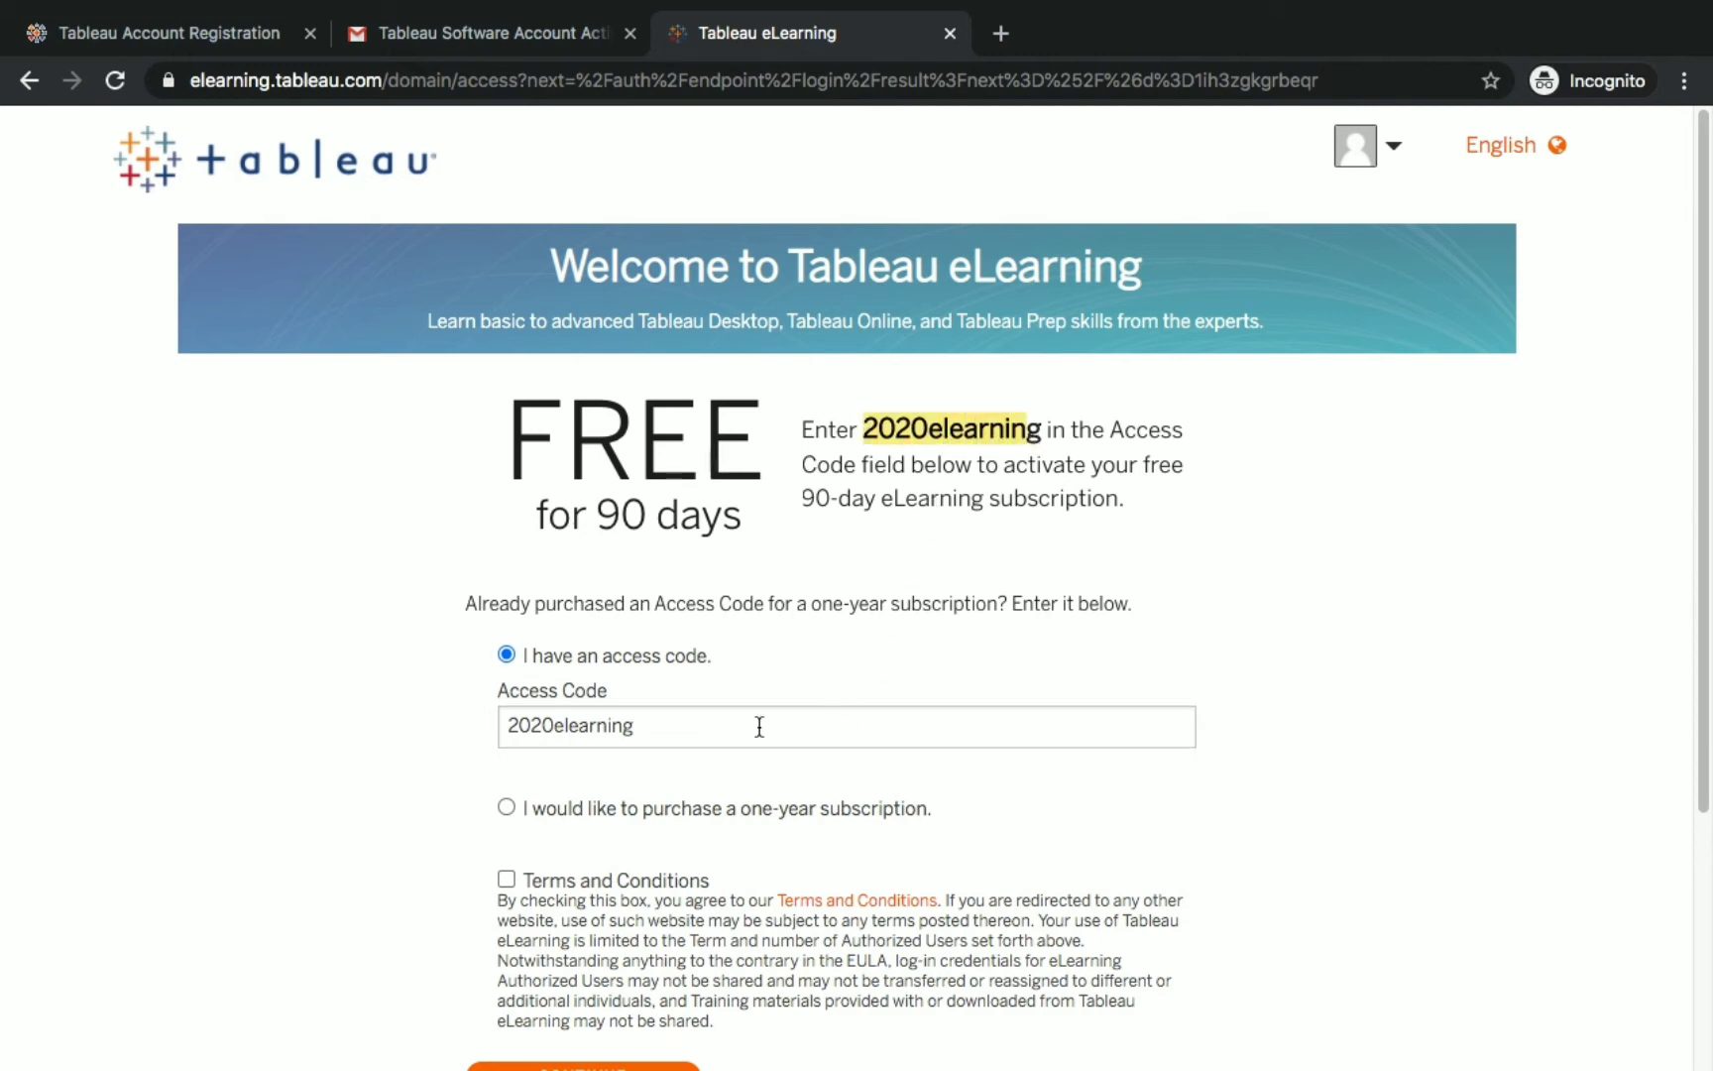
{"action": "scroll", "coordinate": [509, 815], "scroll_direction": "down", "scroll_amount": 1}
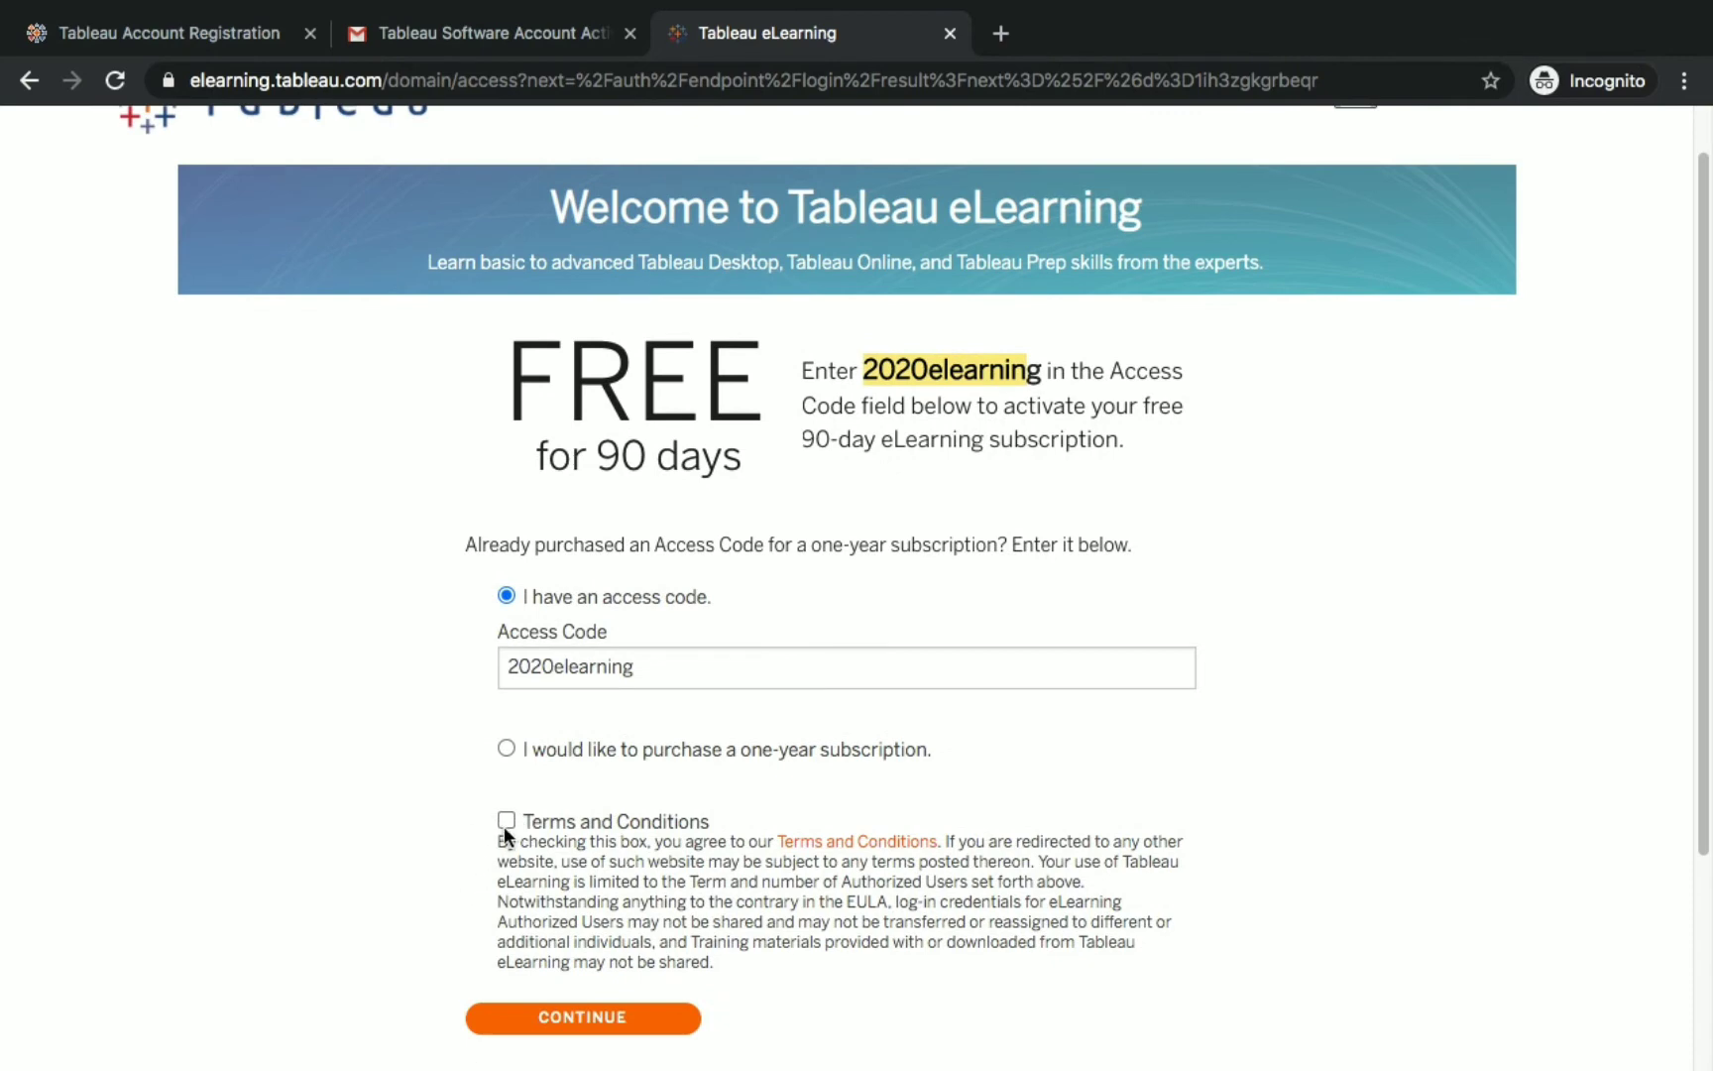
{"action": "left_click", "coordinate": [508, 820]}
{"action": "scroll", "coordinate": [818, 799], "scroll_direction": "down", "scroll_amount": 5}
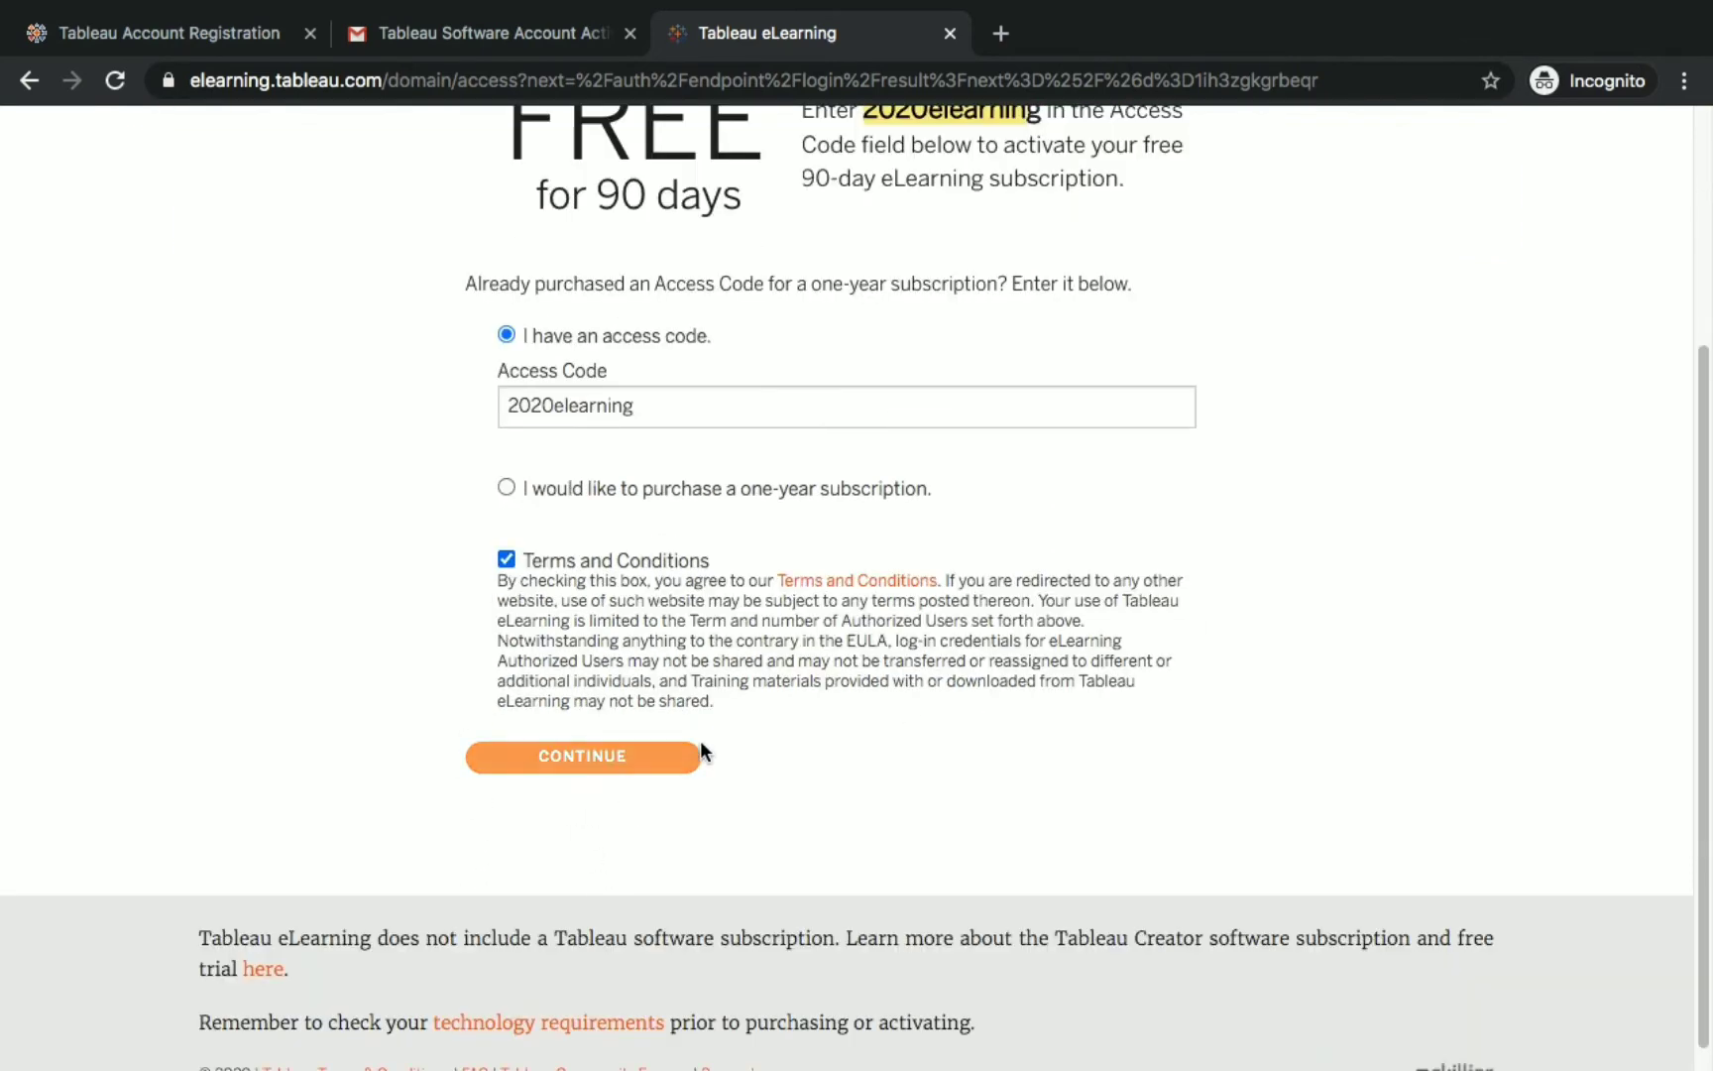
{"action": "scroll", "coordinate": [684, 774], "scroll_direction": "up", "scroll_amount": 1}
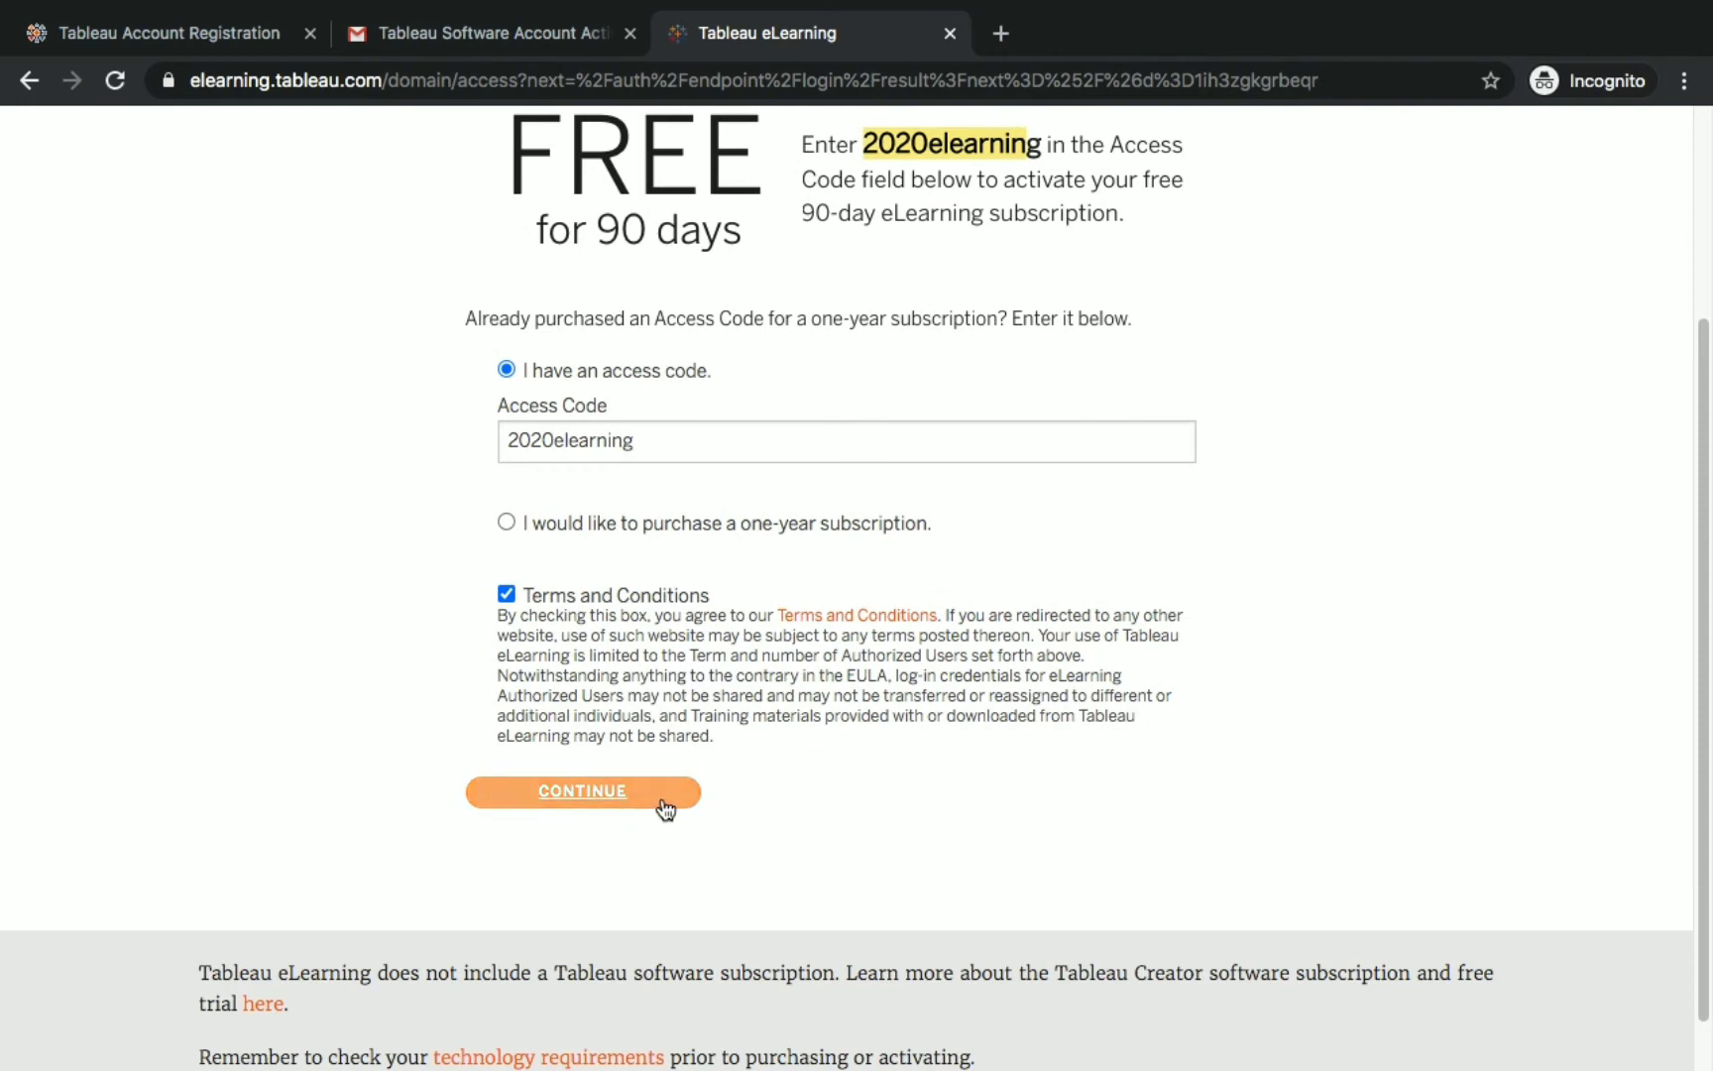
{"action": "left_click", "coordinate": [664, 809]}
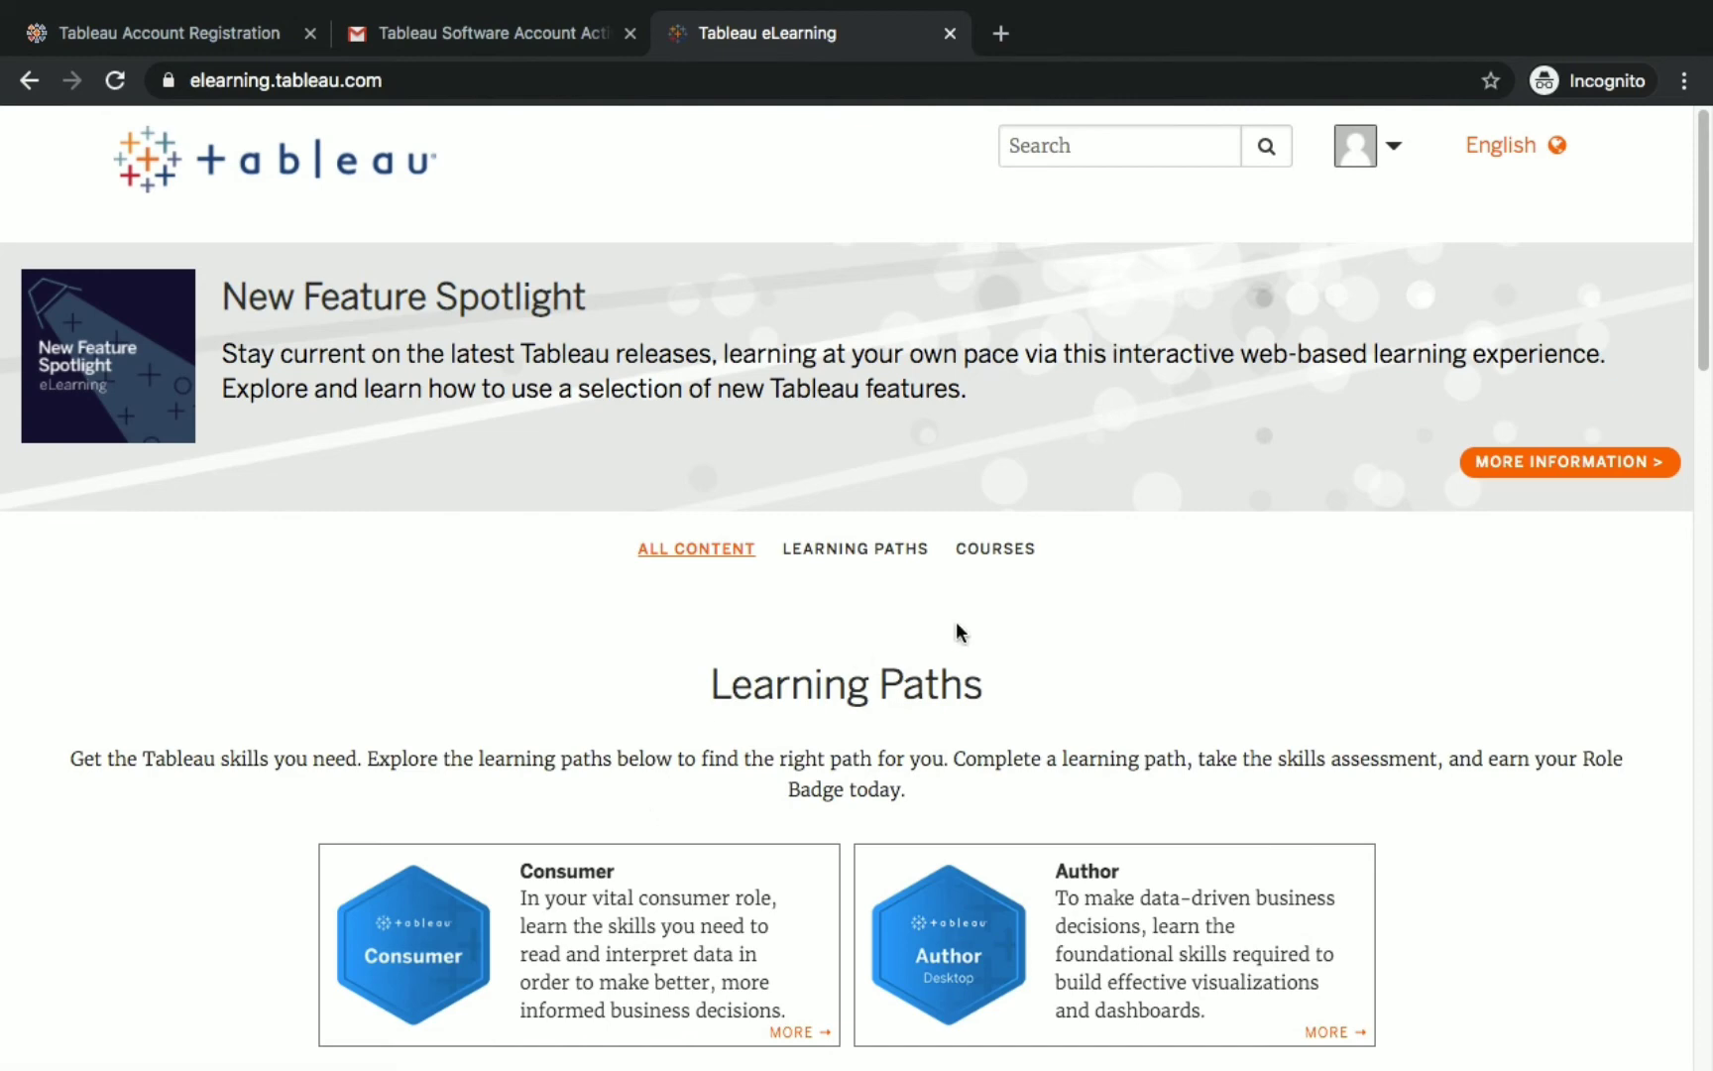
Browse the Learning Paths cards and open the Data Scientist path.
{"action": "scroll", "coordinate": [709, 639], "scroll_direction": "down", "scroll_amount": 3}
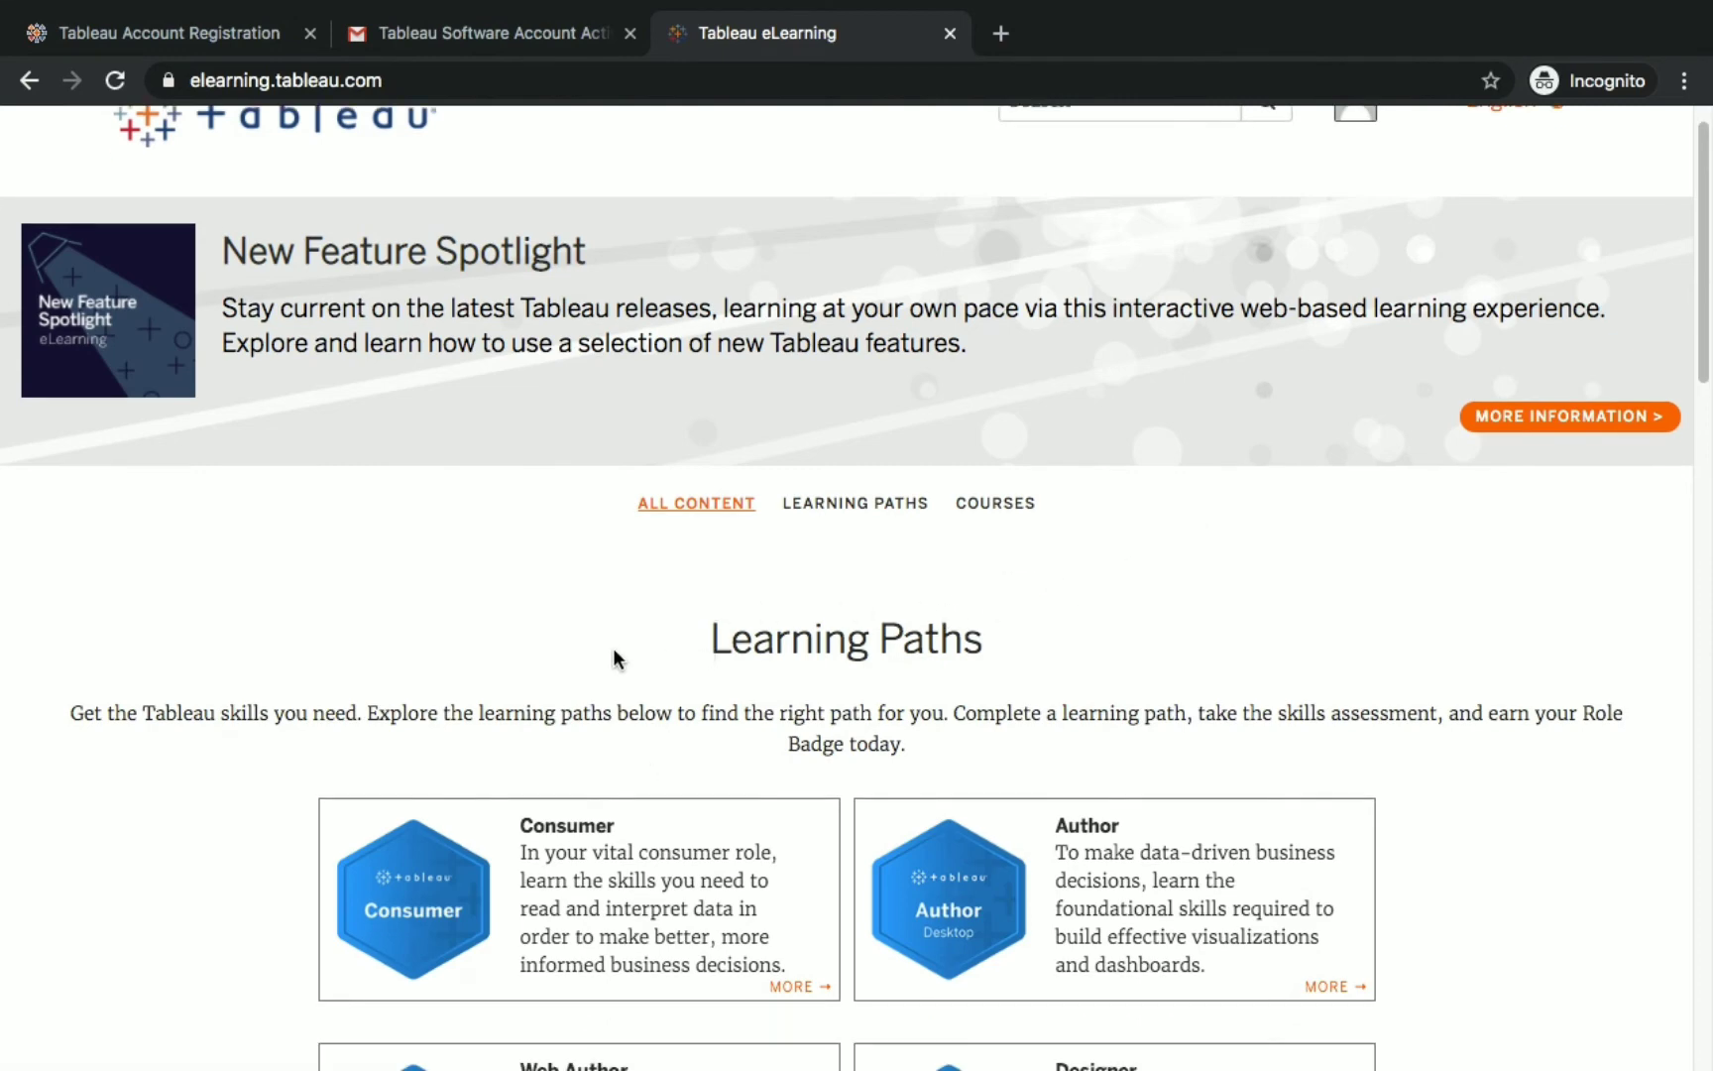
{"action": "scroll", "coordinate": [635, 640], "scroll_direction": "down", "scroll_amount": 1}
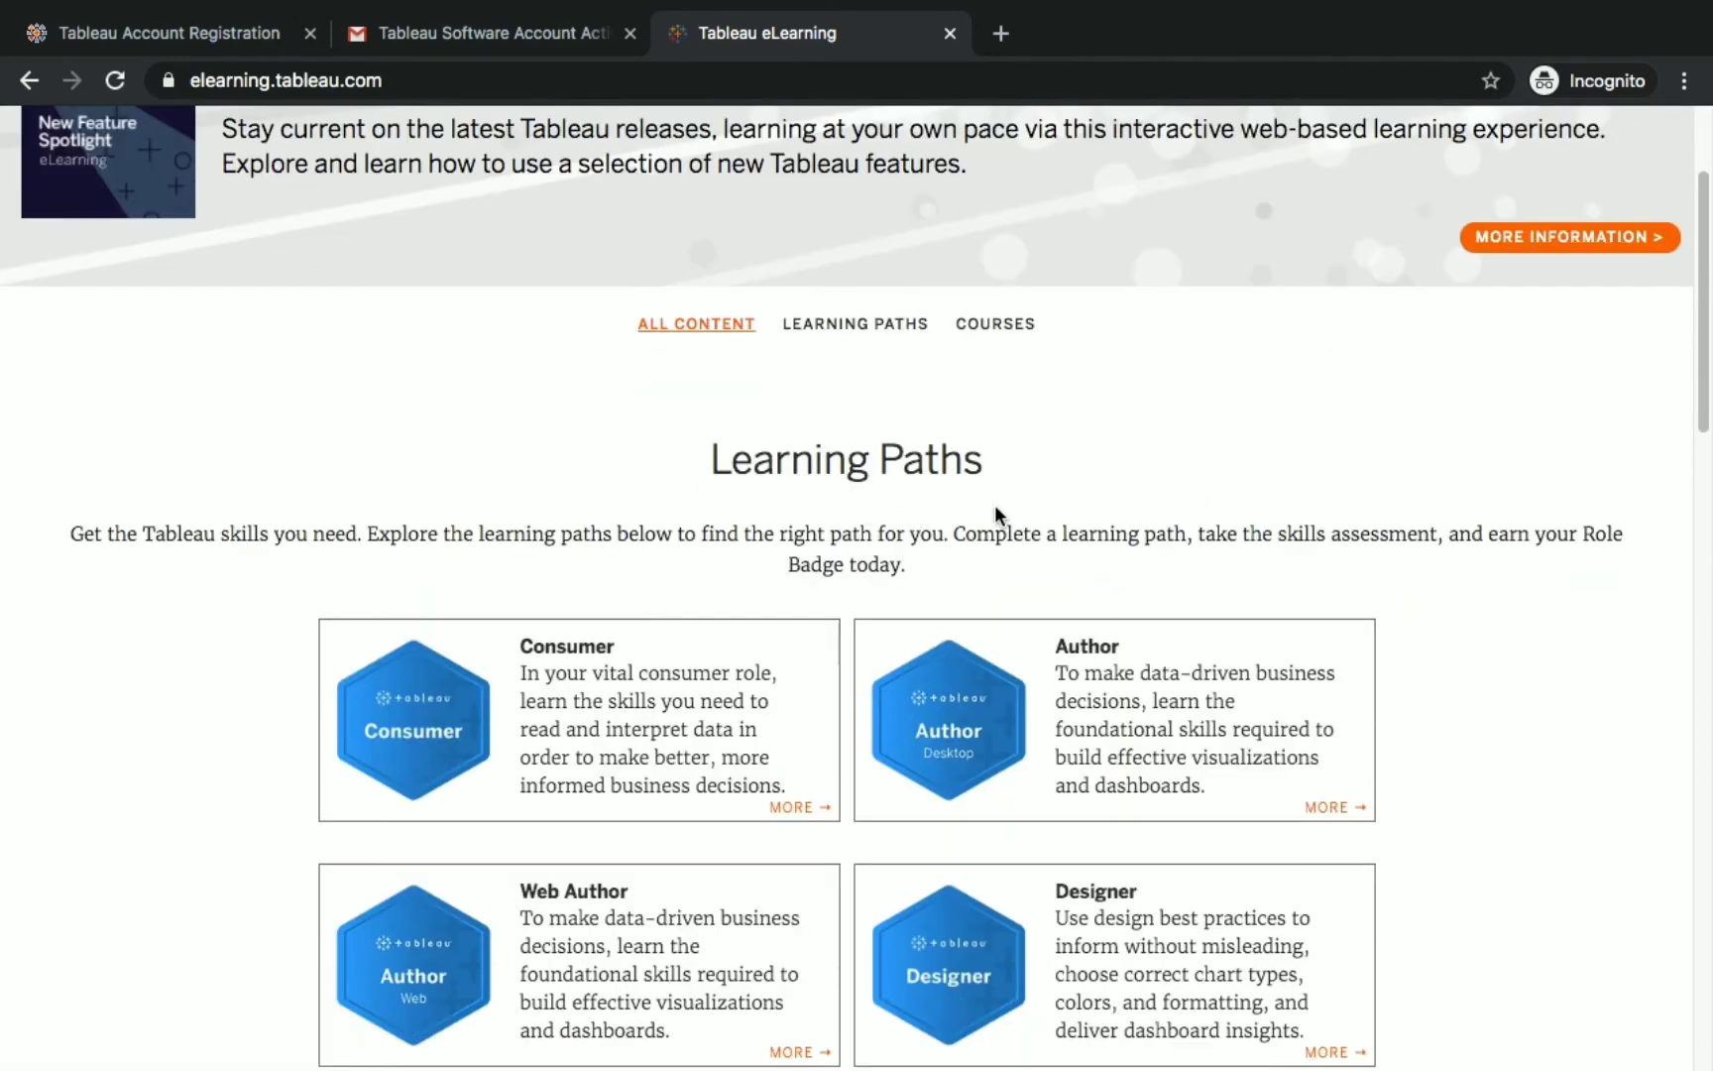
{"action": "scroll", "coordinate": [746, 528], "scroll_direction": "down", "scroll_amount": 7}
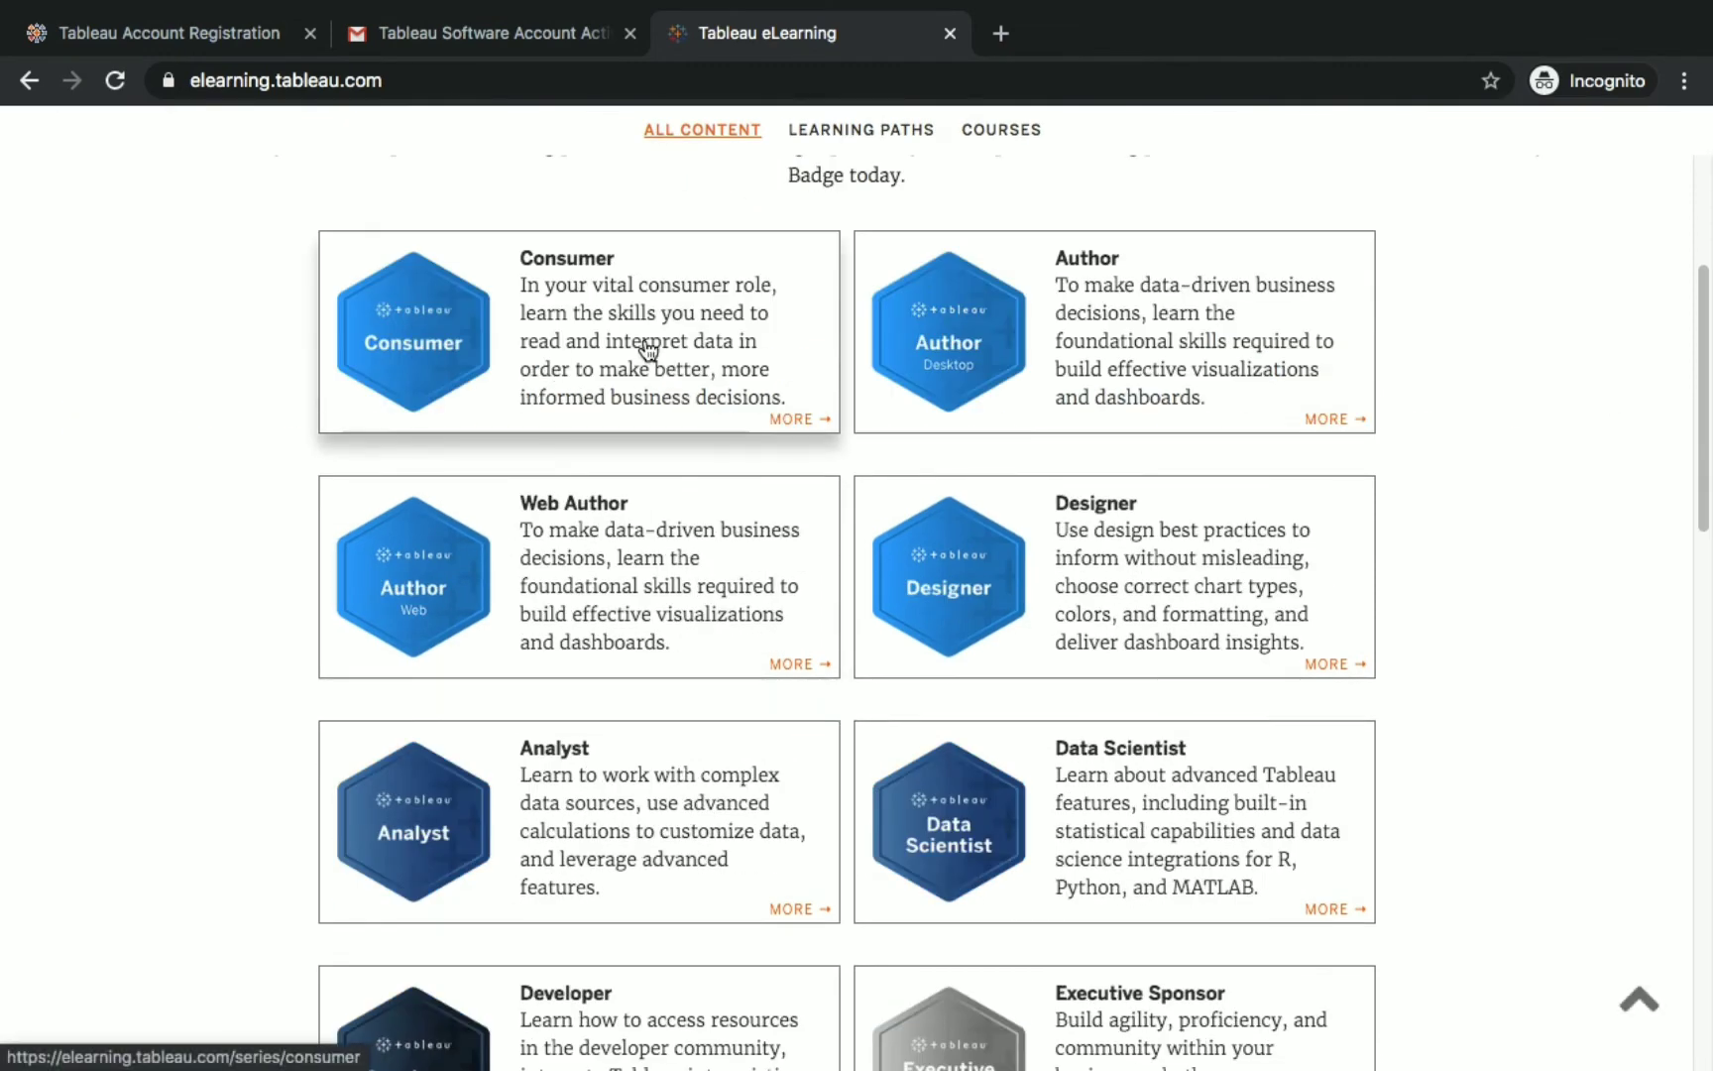
{"action": "scroll", "coordinate": [795, 677], "scroll_direction": "down", "scroll_amount": 3}
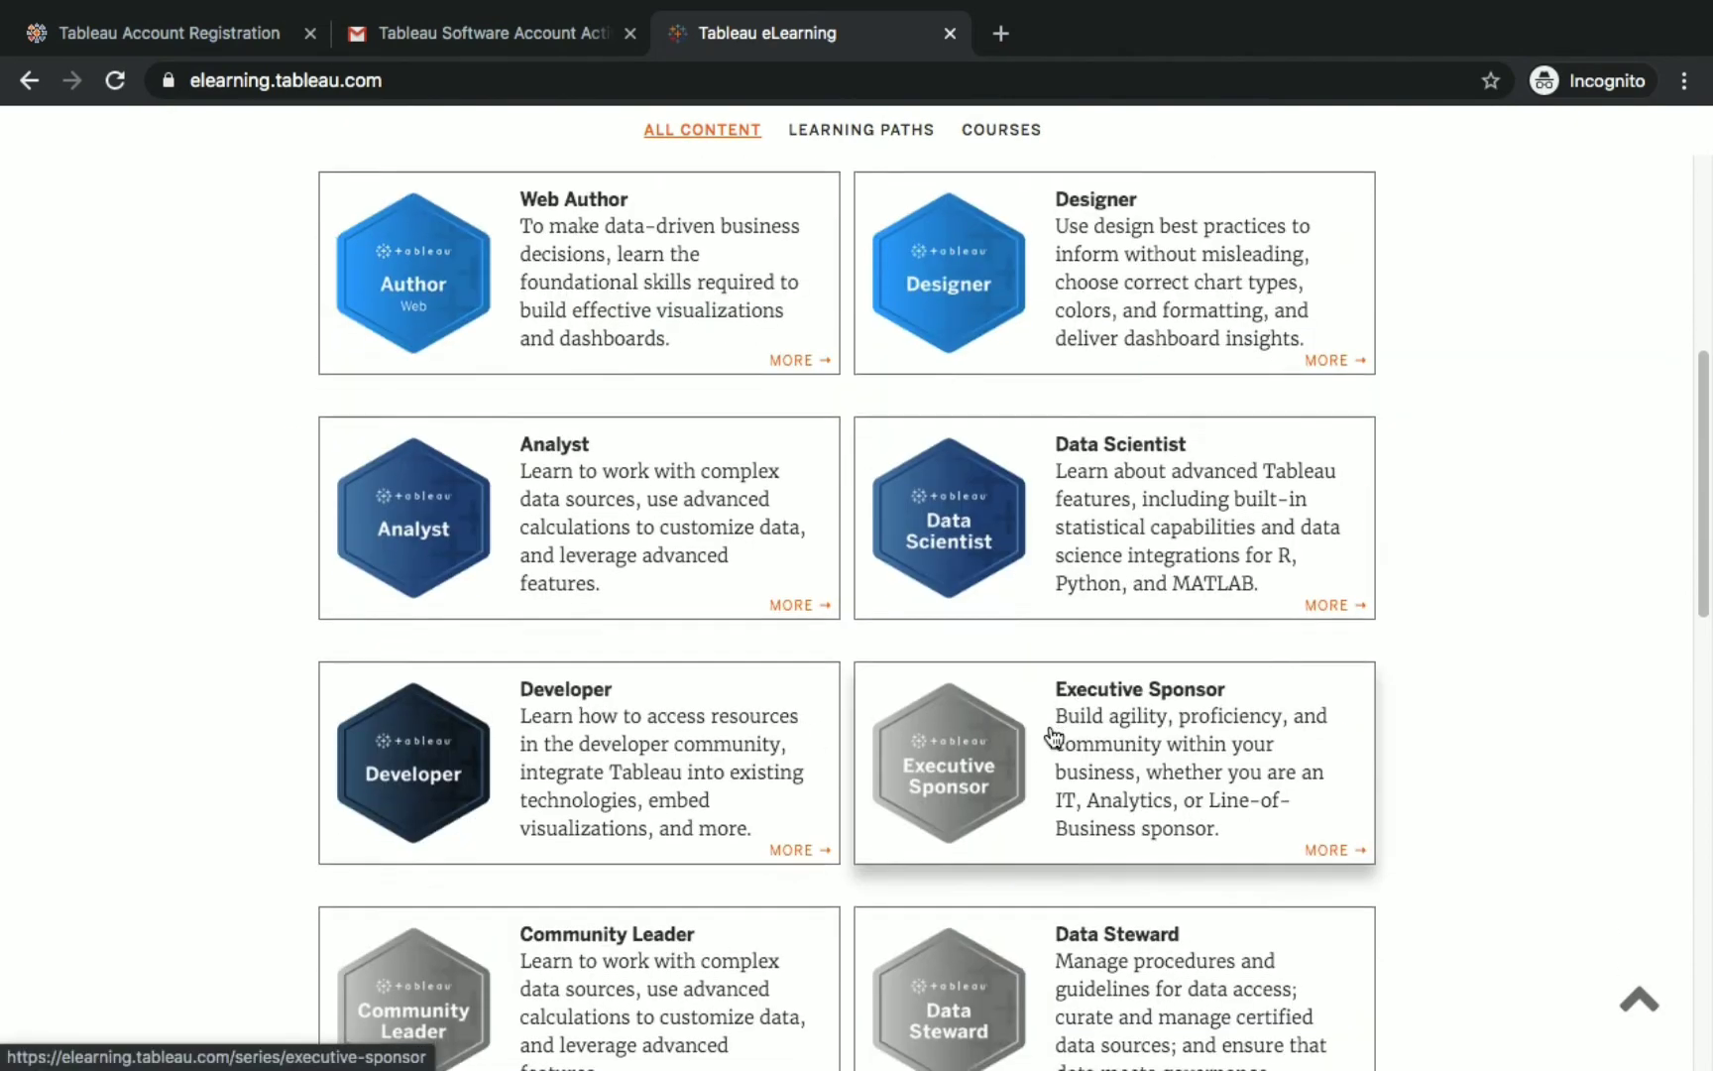
{"action": "scroll", "coordinate": [750, 795], "scroll_direction": "down", "scroll_amount": 2}
{"action": "scroll", "coordinate": [942, 775], "scroll_direction": "up", "scroll_amount": 4}
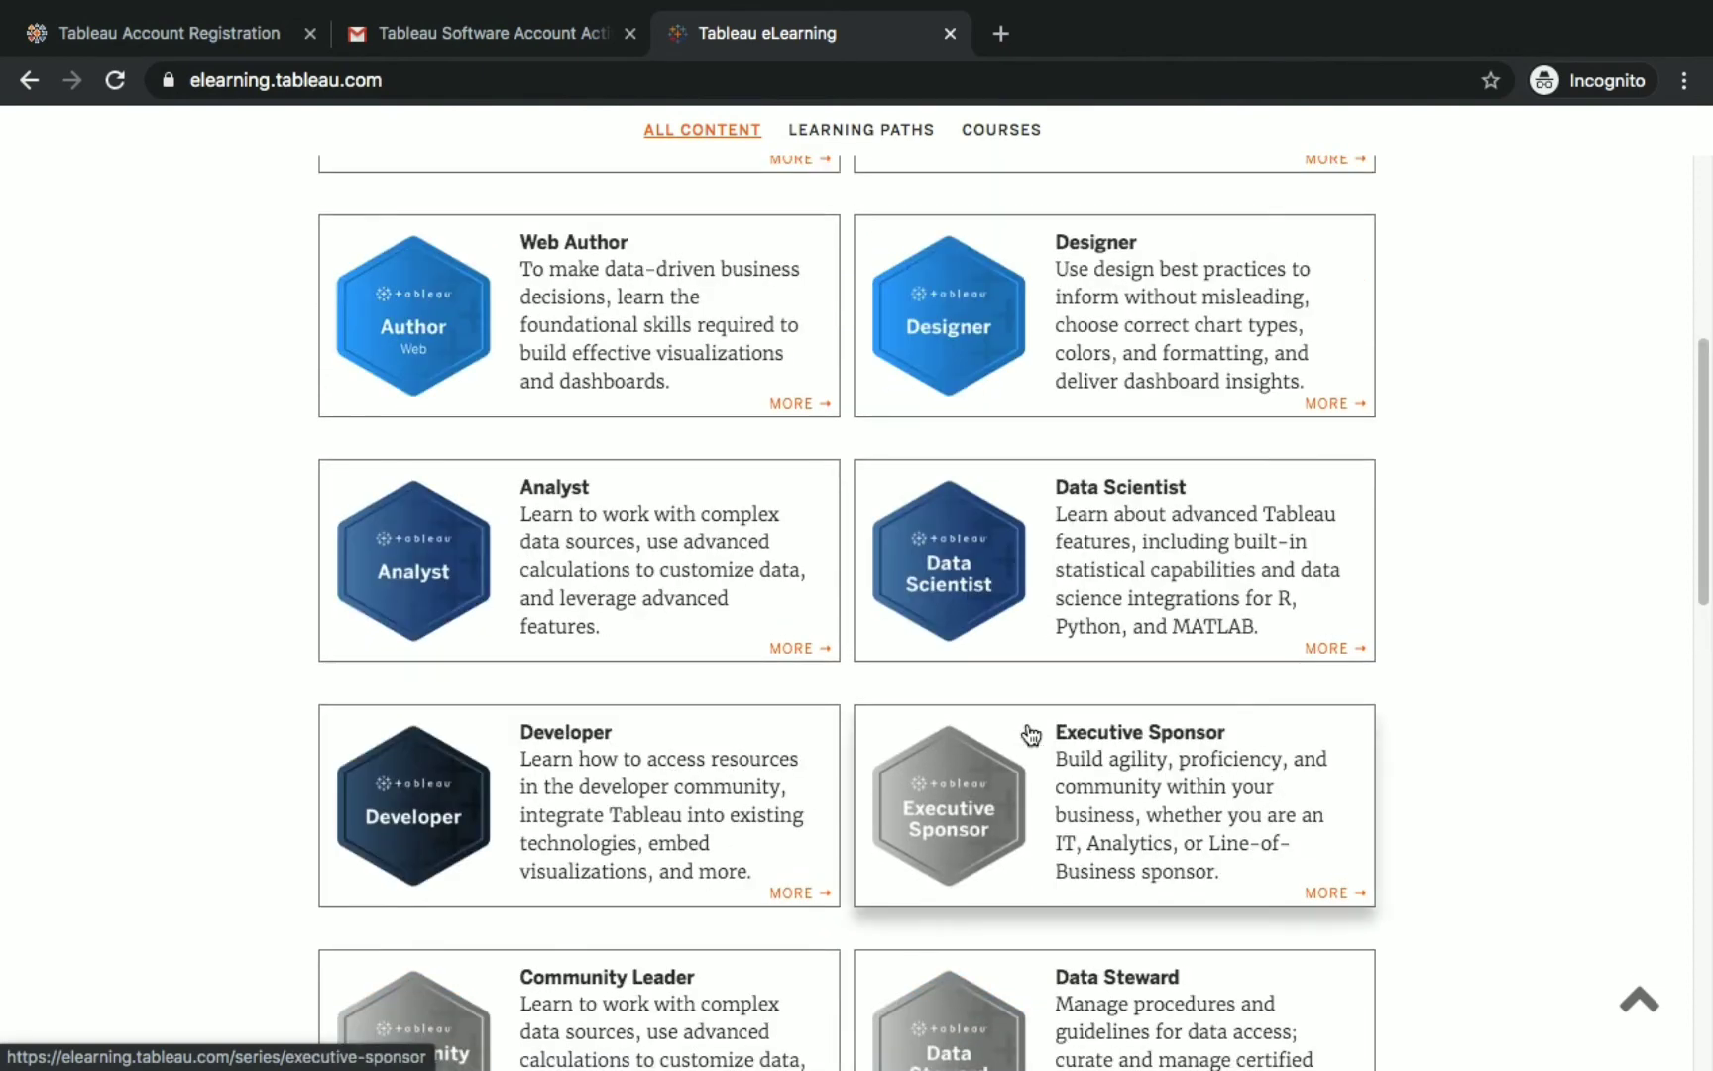
{"action": "left_click", "coordinate": [1110, 716]}
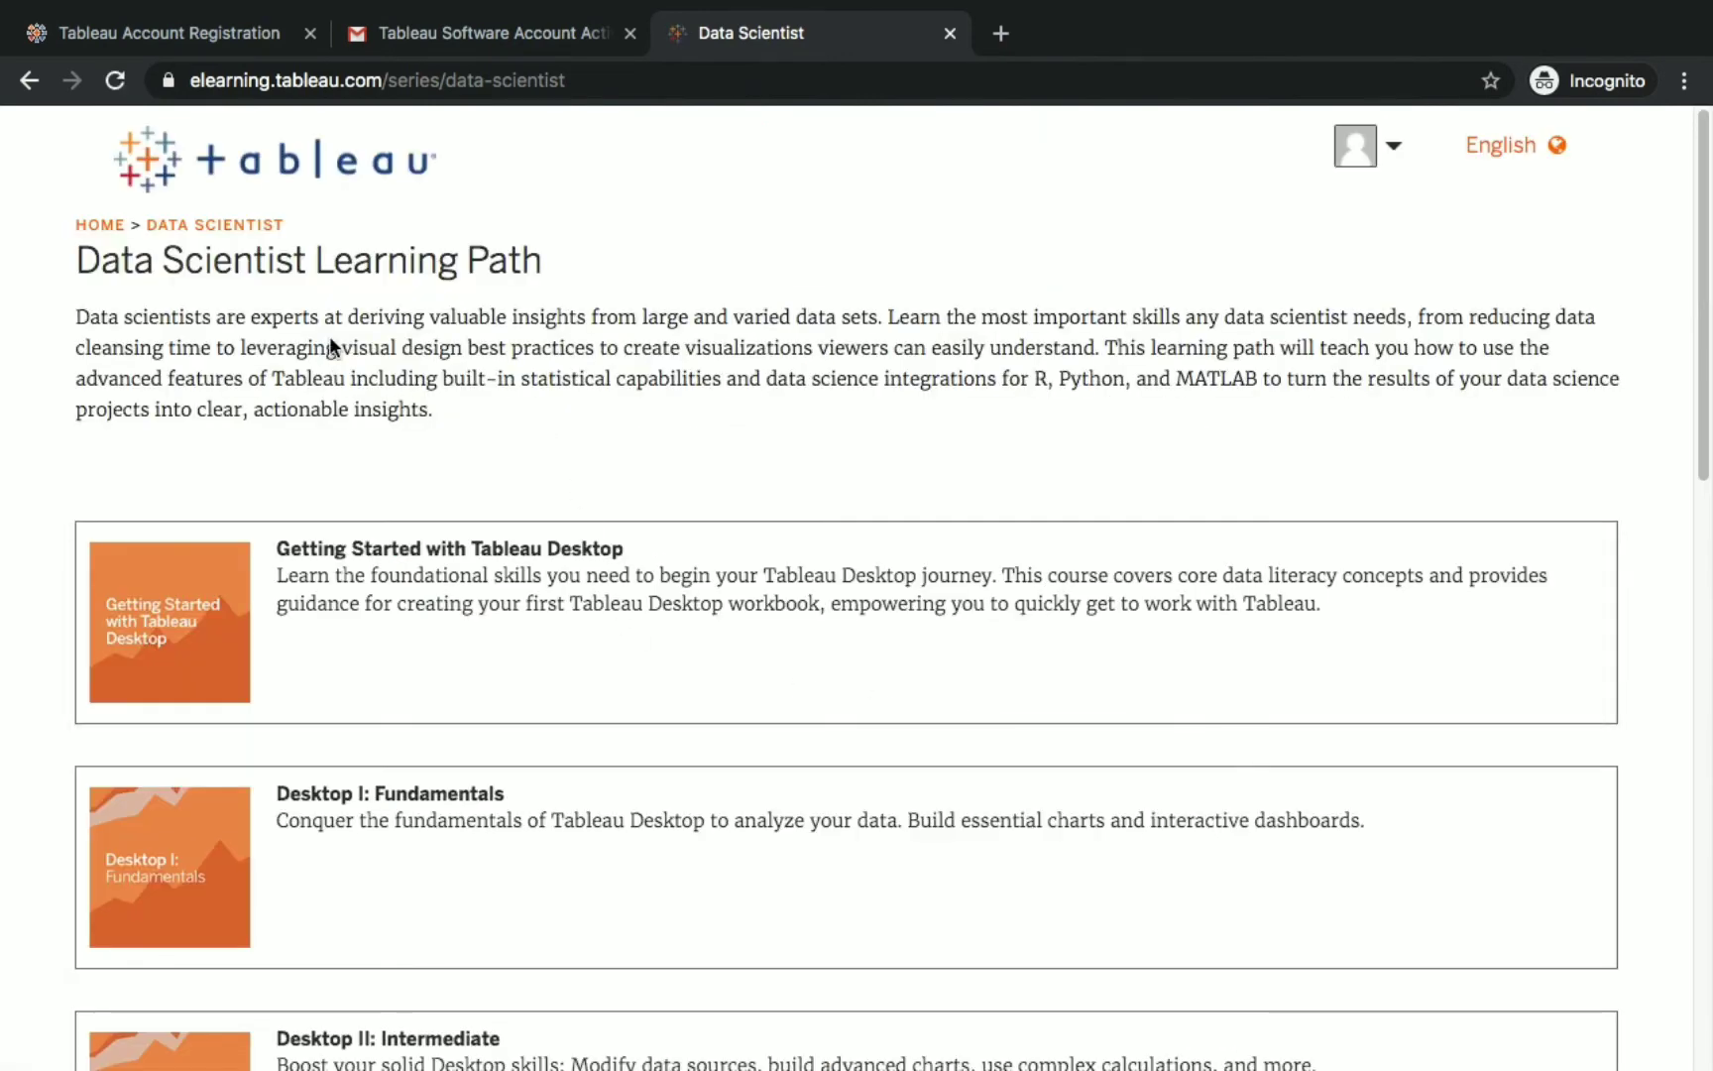
Look through the Data Scientist course list down to the Skills Assessment.
{"action": "scroll", "coordinate": [436, 412], "scroll_direction": "down", "scroll_amount": 1}
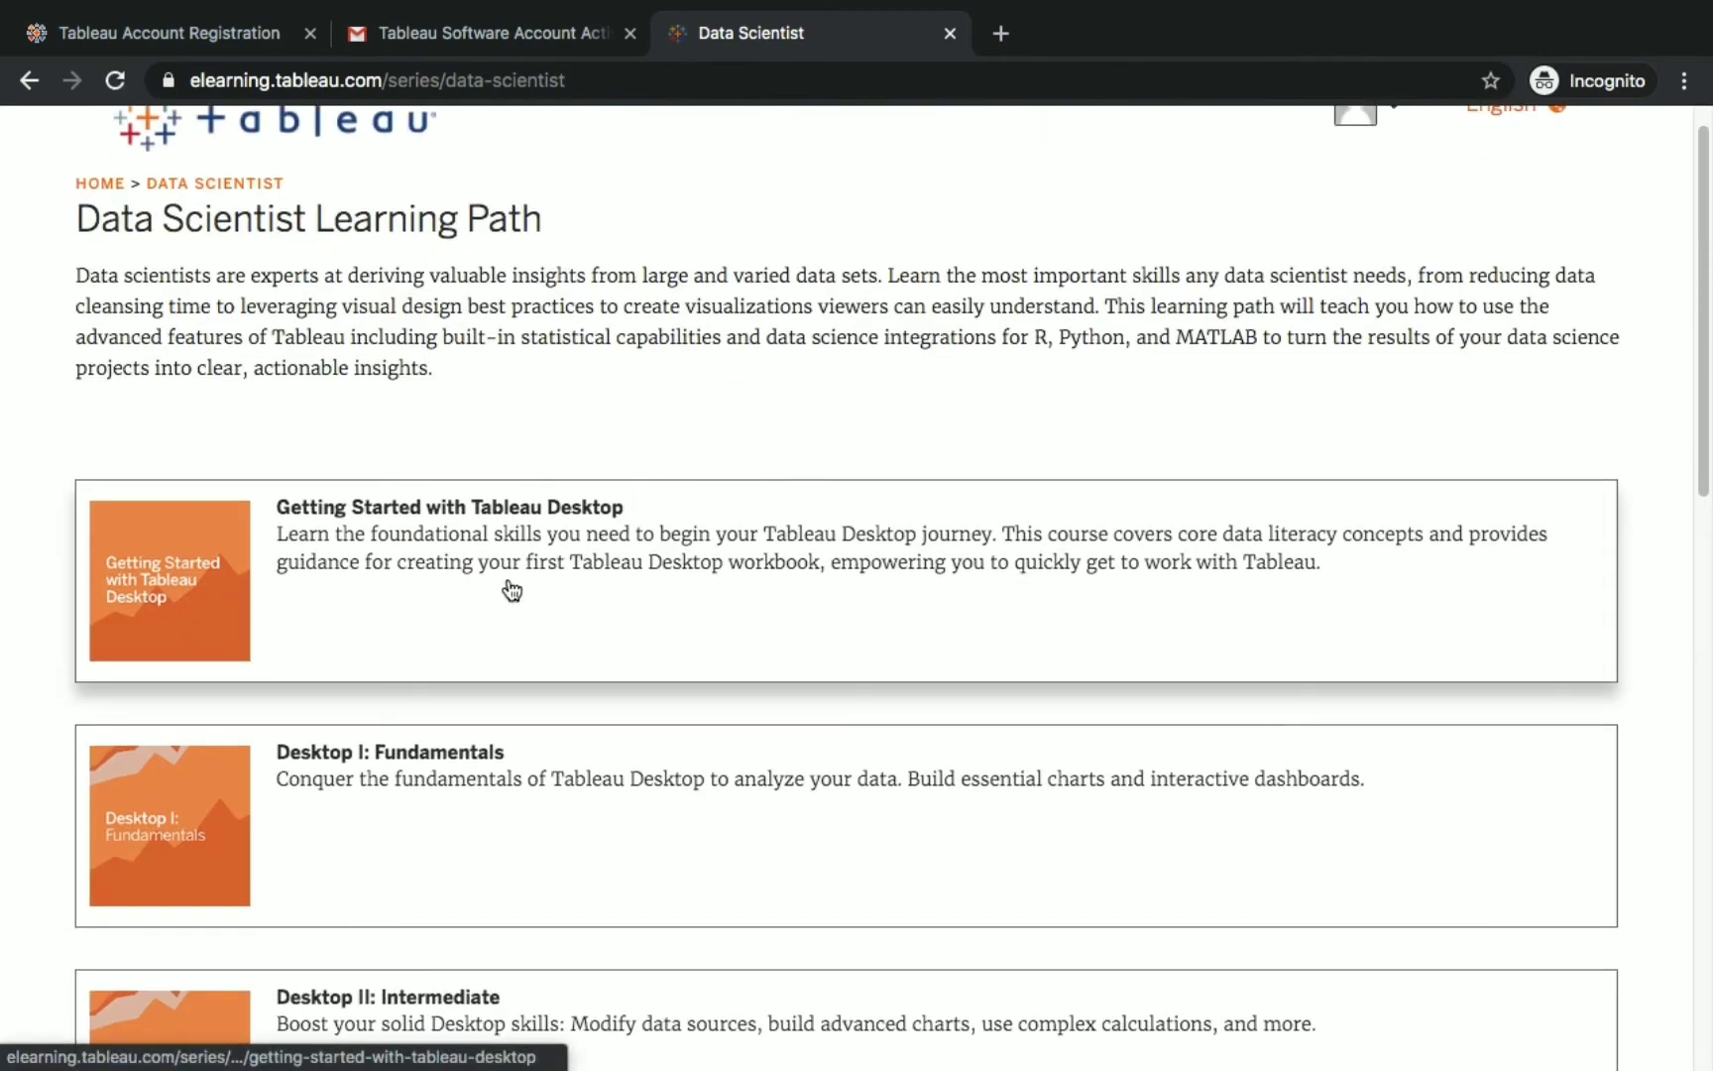
{"action": "scroll", "coordinate": [850, 712], "scroll_direction": "down", "scroll_amount": 5}
{"action": "scroll", "coordinate": [656, 793], "scroll_direction": "down", "scroll_amount": 9}
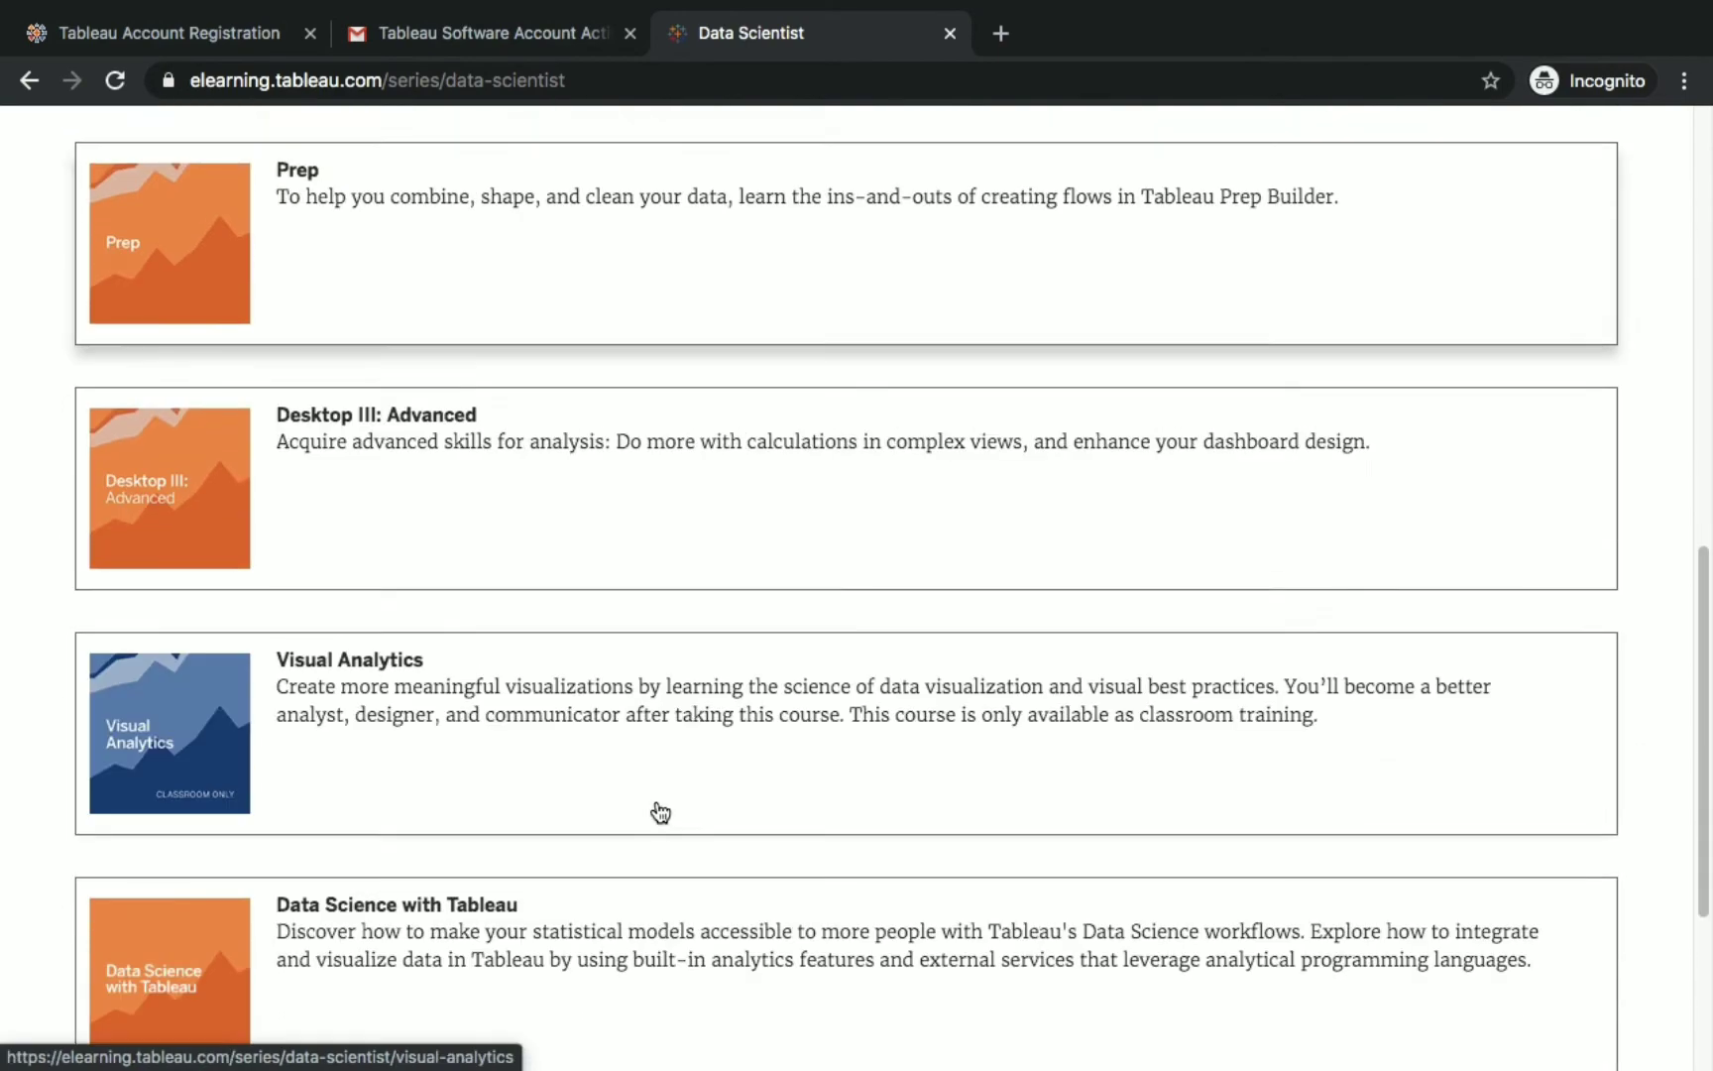
{"action": "scroll", "coordinate": [685, 832], "scroll_direction": "down", "scroll_amount": 3}
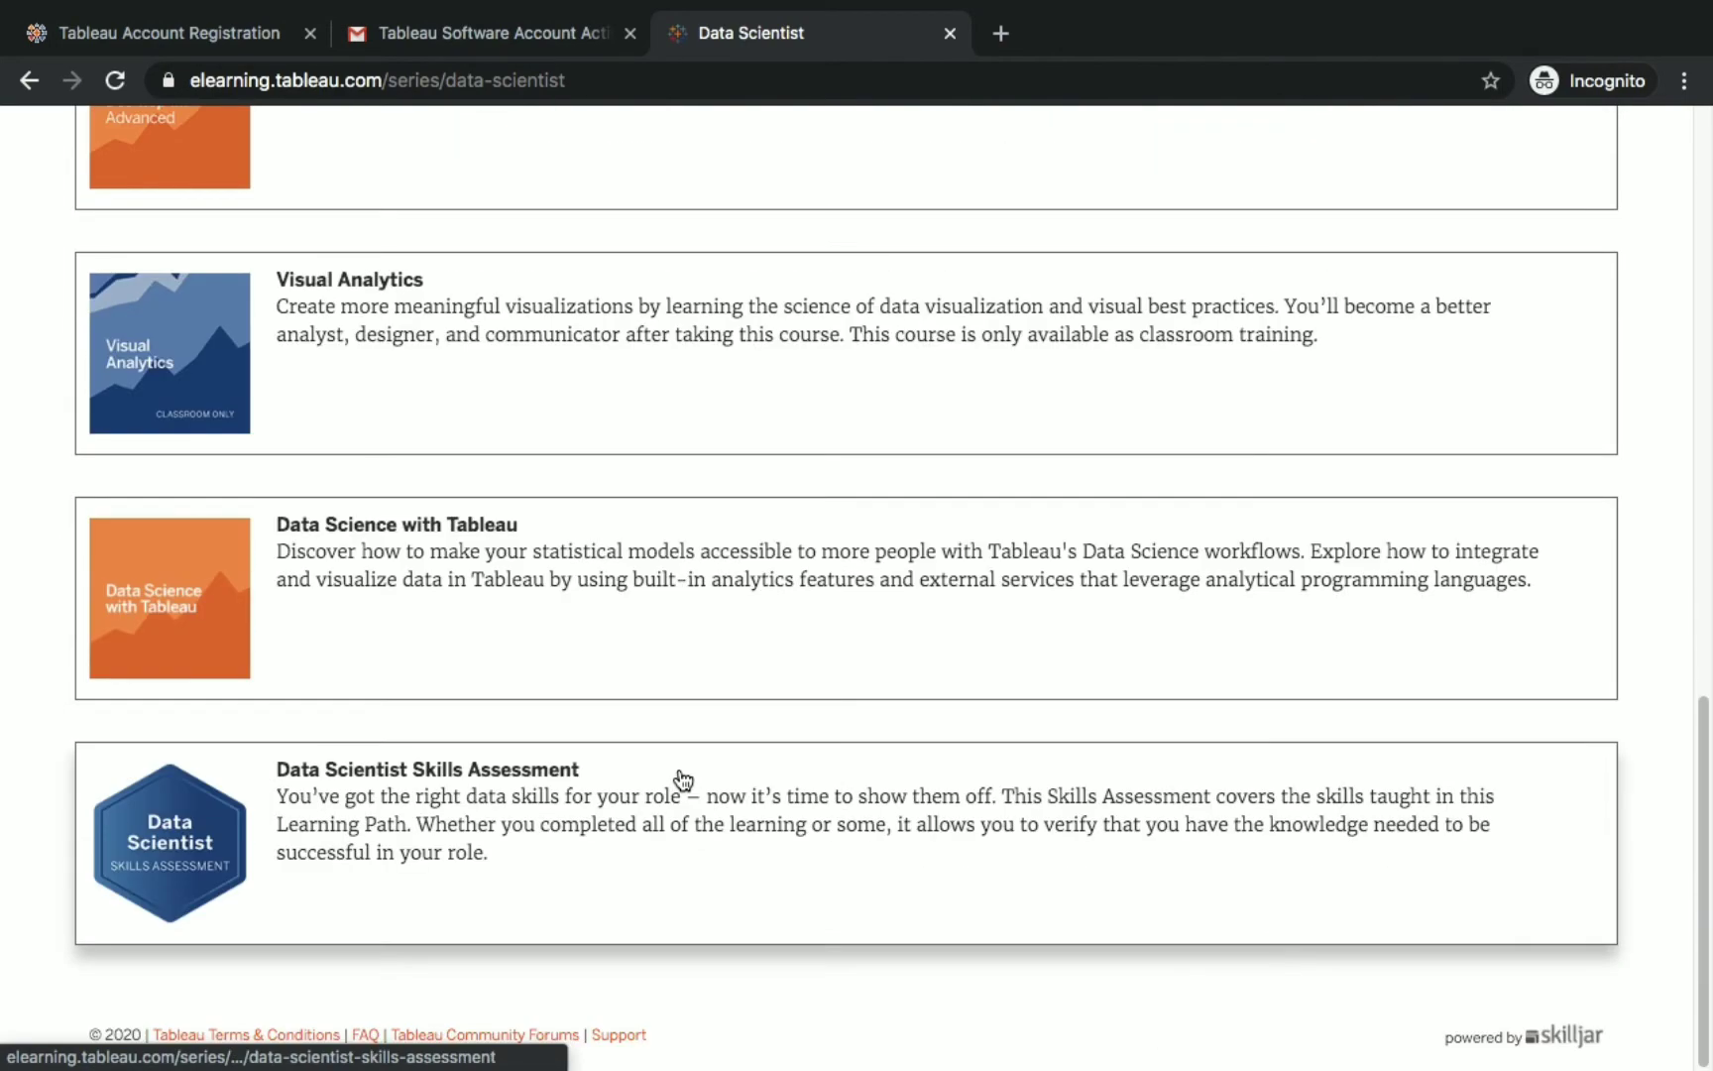
{"action": "scroll", "coordinate": [600, 635], "scroll_direction": "up", "scroll_amount": 15}
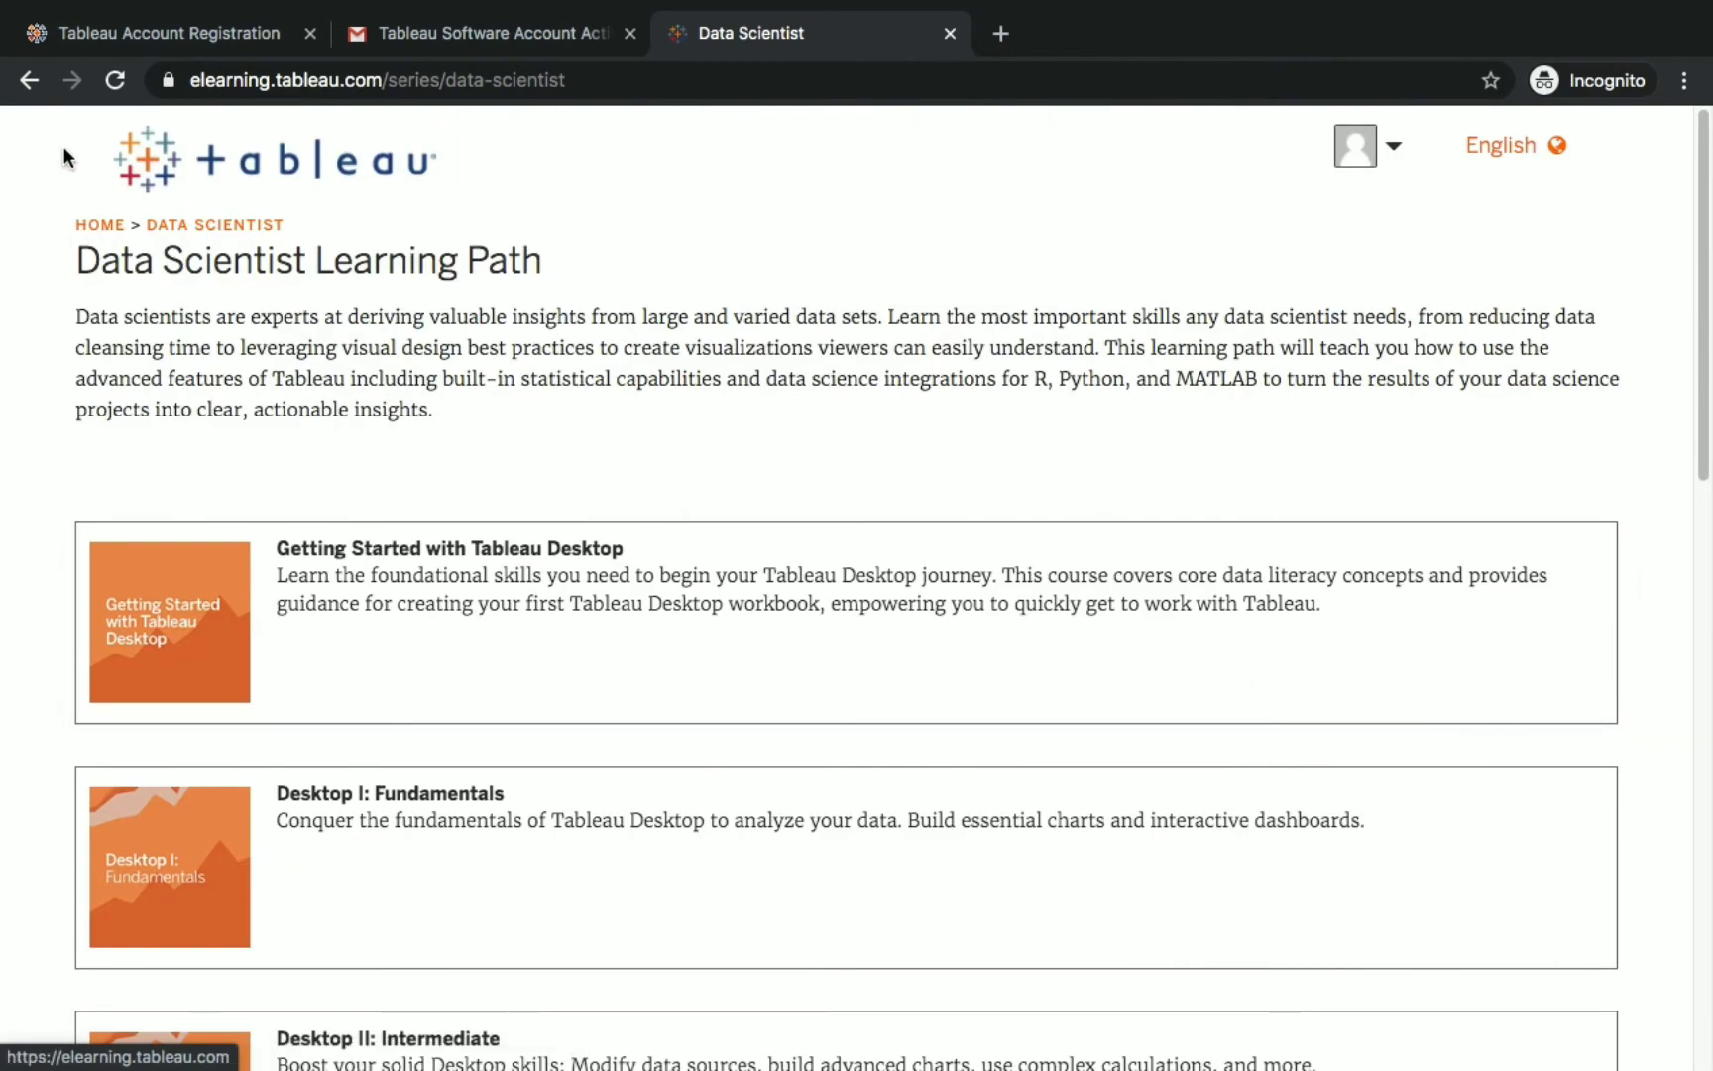
Go back to the eLearning home page and scroll to the role-based learning path cards.
{"action": "left_click", "coordinate": [27, 80]}
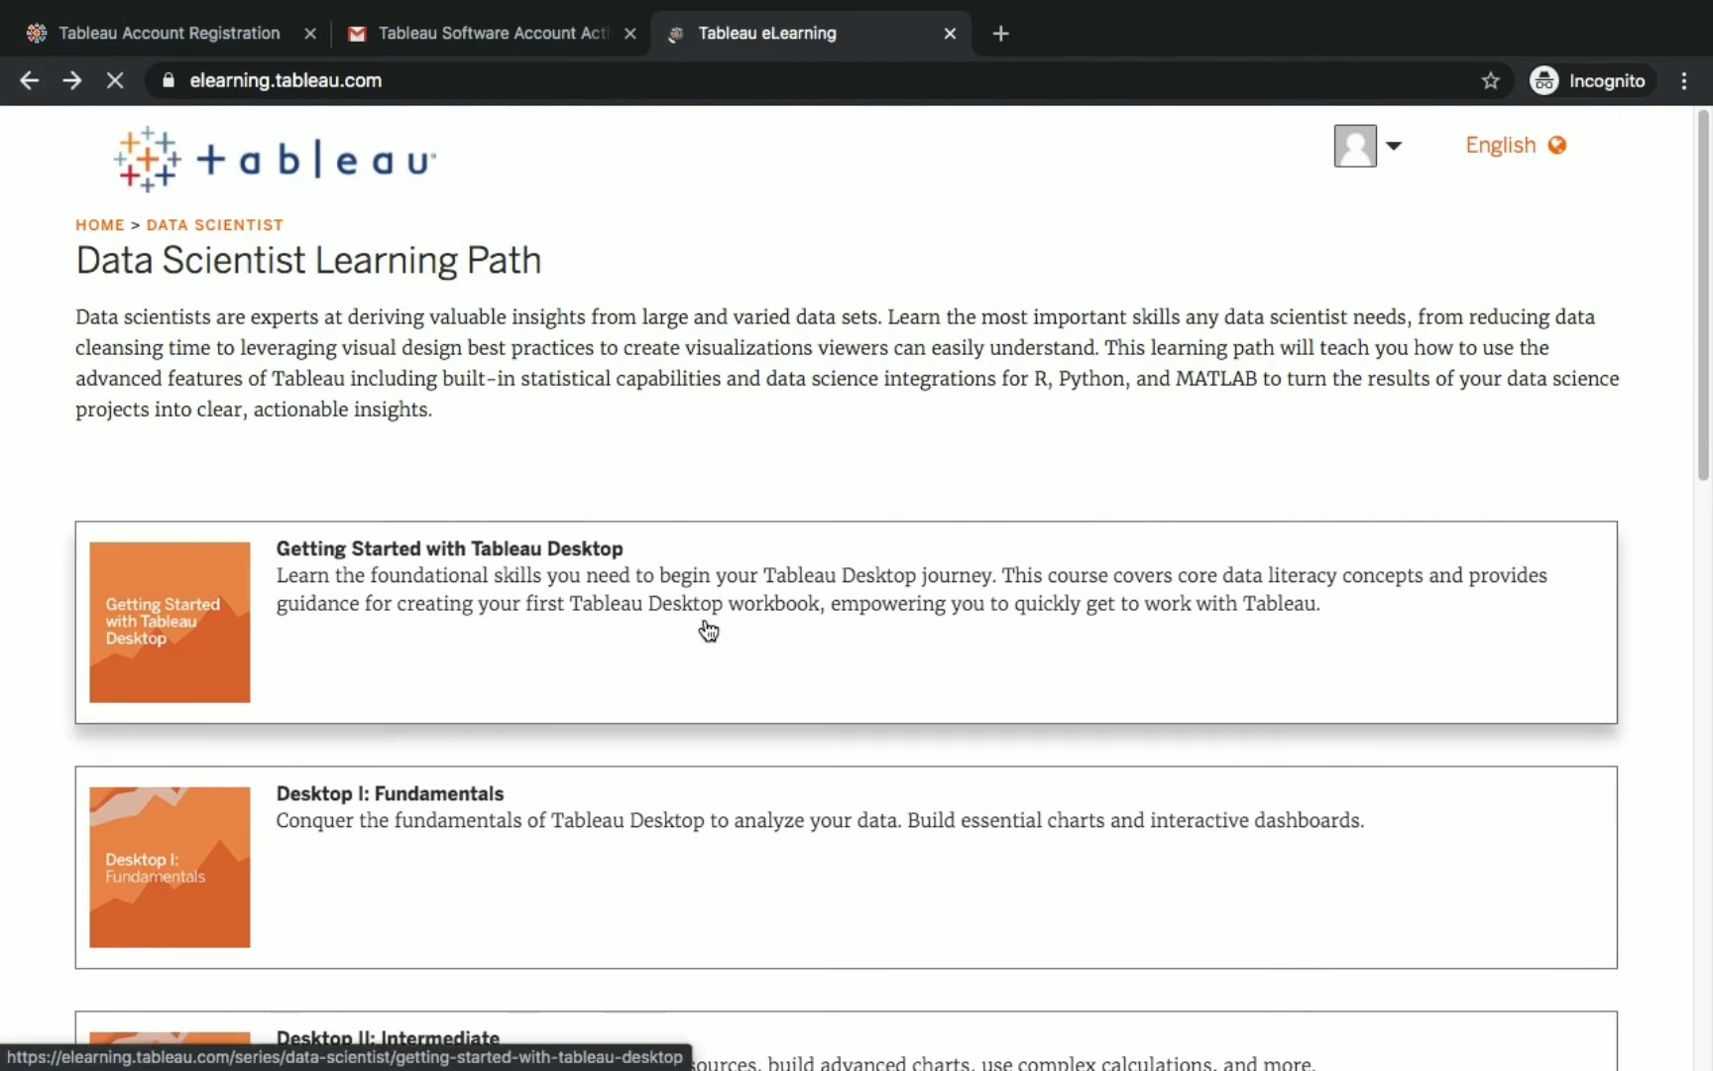
{"action": "scroll", "coordinate": [730, 643], "scroll_direction": "down", "scroll_amount": 10}
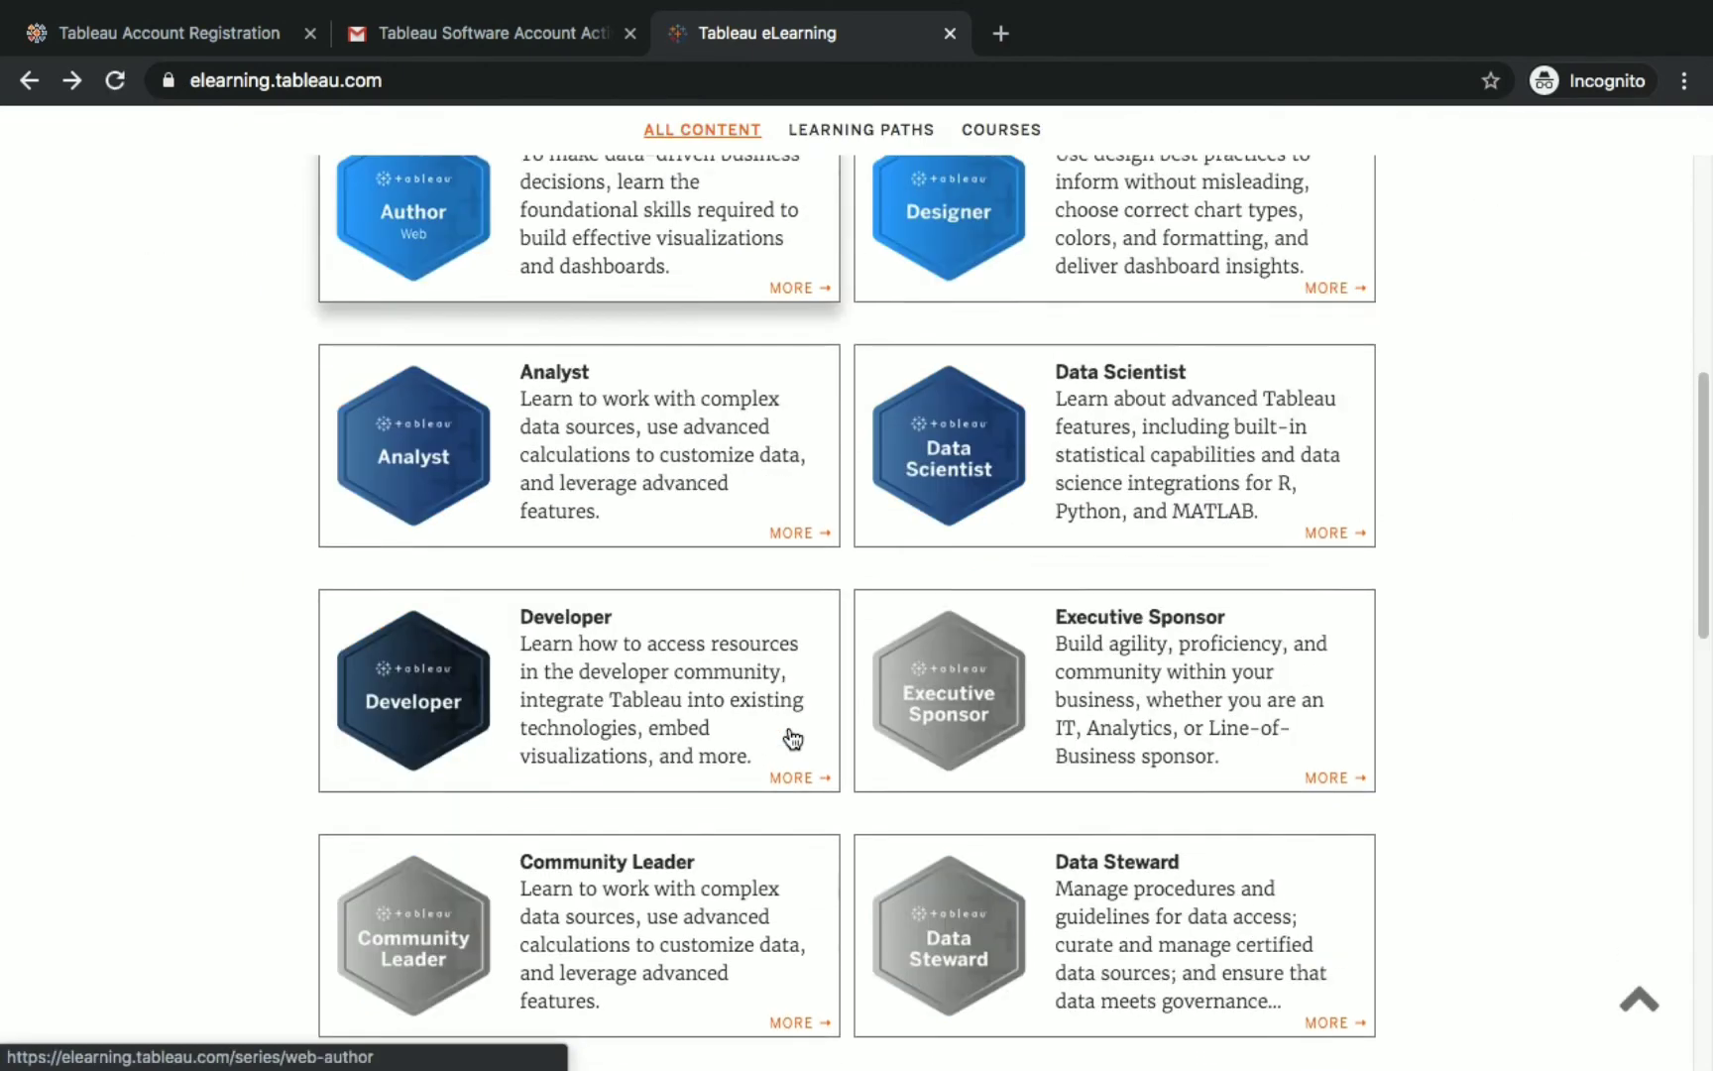
{"action": "scroll", "coordinate": [794, 739], "scroll_direction": "down", "scroll_amount": 10}
Open the Desktop I: Fundamentals course page and read through its About This Course description.
{"action": "left_click", "coordinate": [1284, 655]}
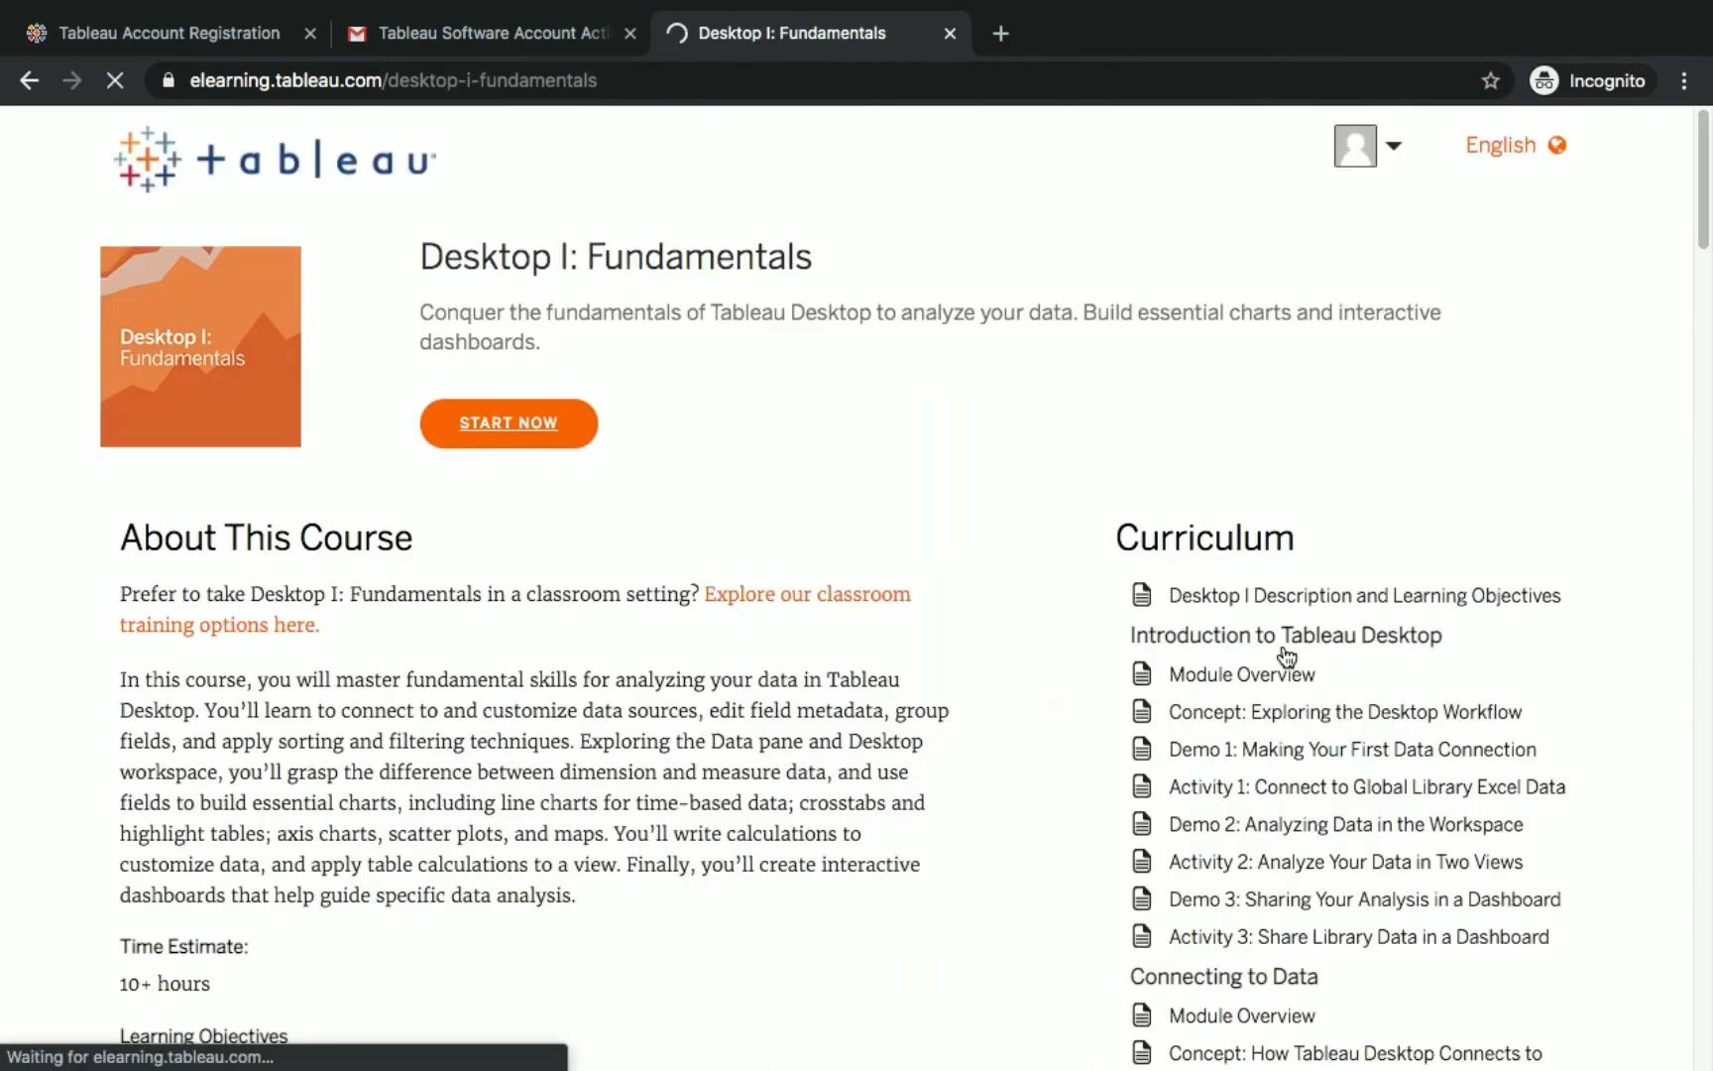
{"action": "scroll", "coordinate": [684, 635], "scroll_direction": "down", "scroll_amount": 1}
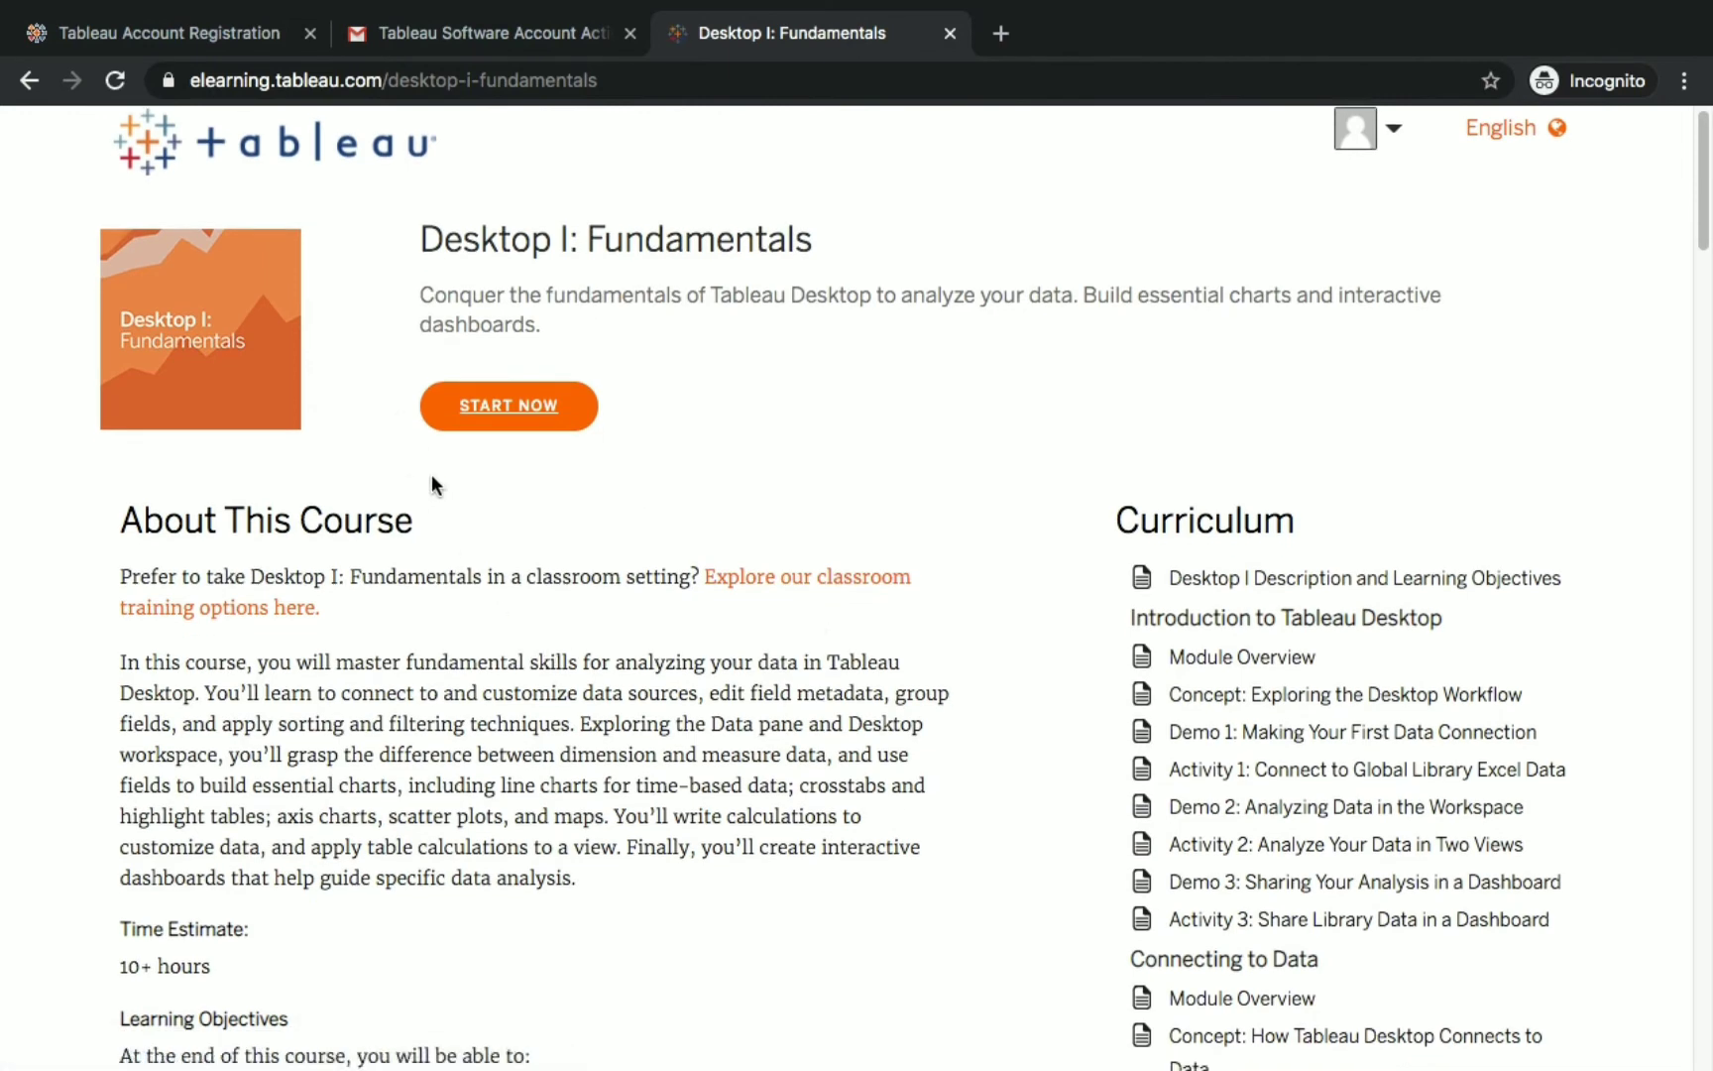
{"action": "scroll", "coordinate": [1062, 553], "scroll_direction": "down", "scroll_amount": 2}
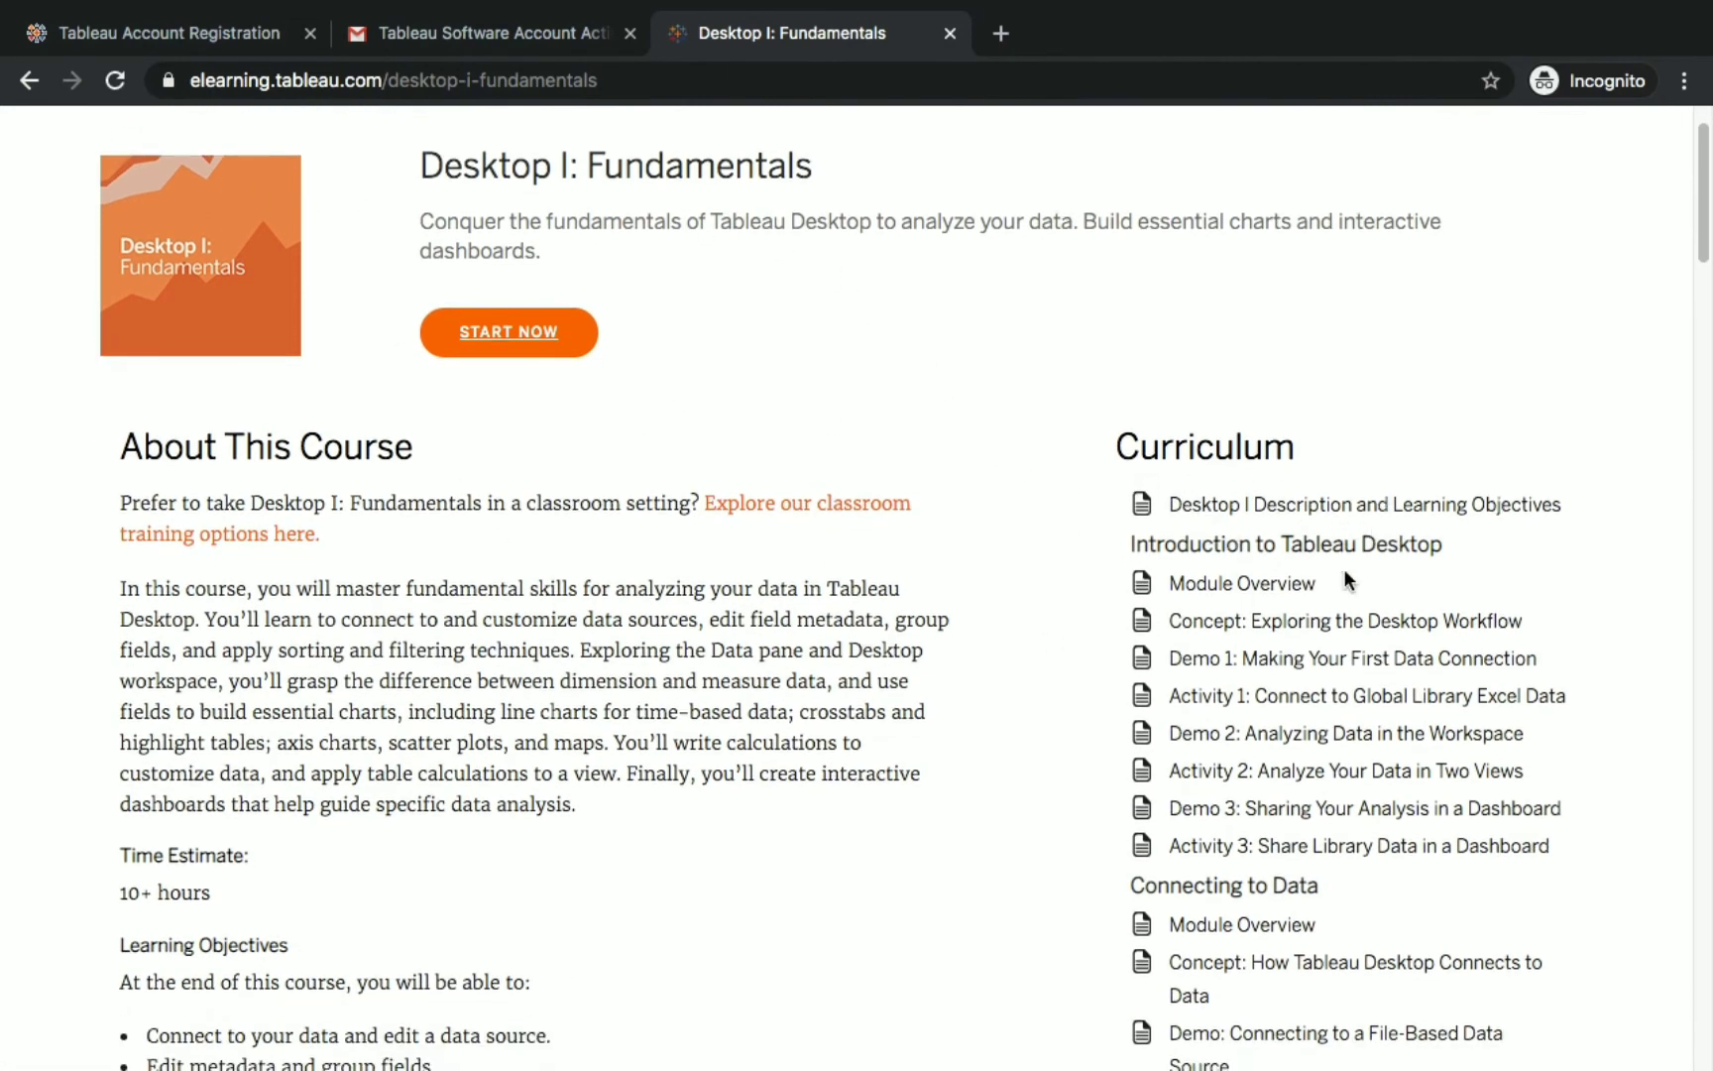
{"action": "scroll", "coordinate": [1191, 640], "scroll_direction": "down", "scroll_amount": 1}
{"action": "scroll", "coordinate": [1348, 654], "scroll_direction": "down", "scroll_amount": 2}
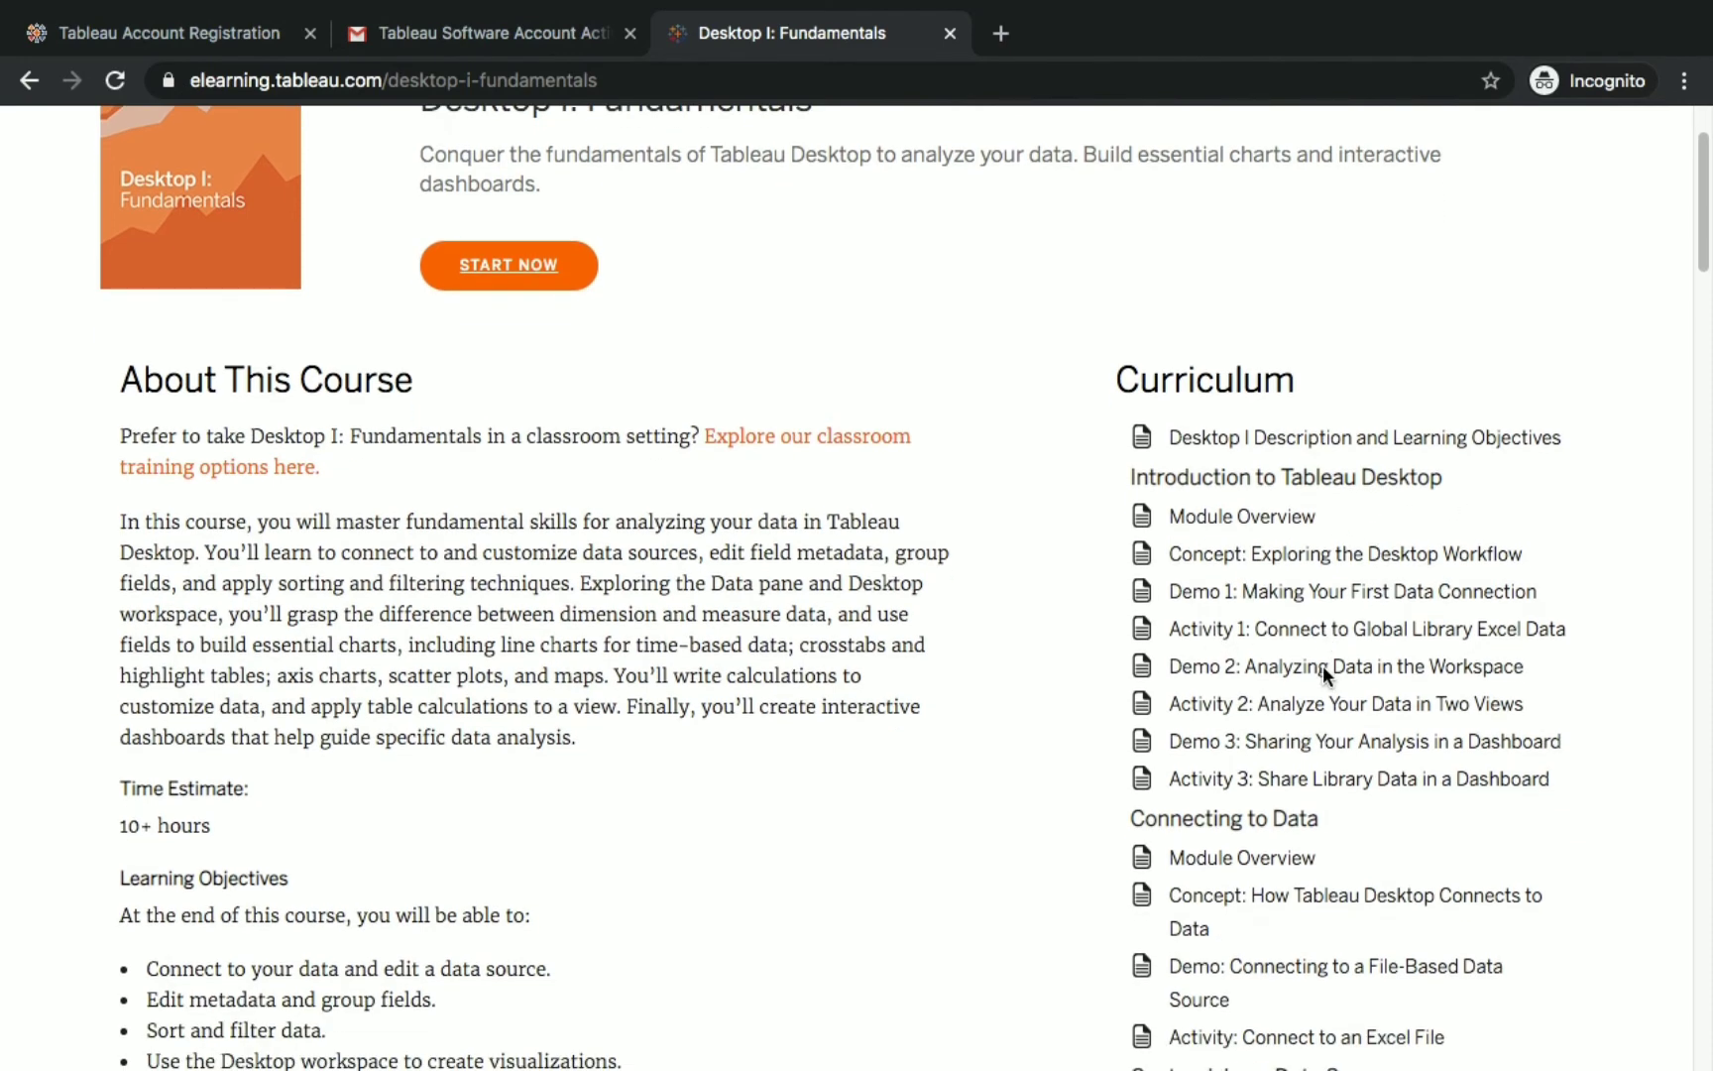
{"action": "scroll", "coordinate": [1206, 710], "scroll_direction": "down", "scroll_amount": 3}
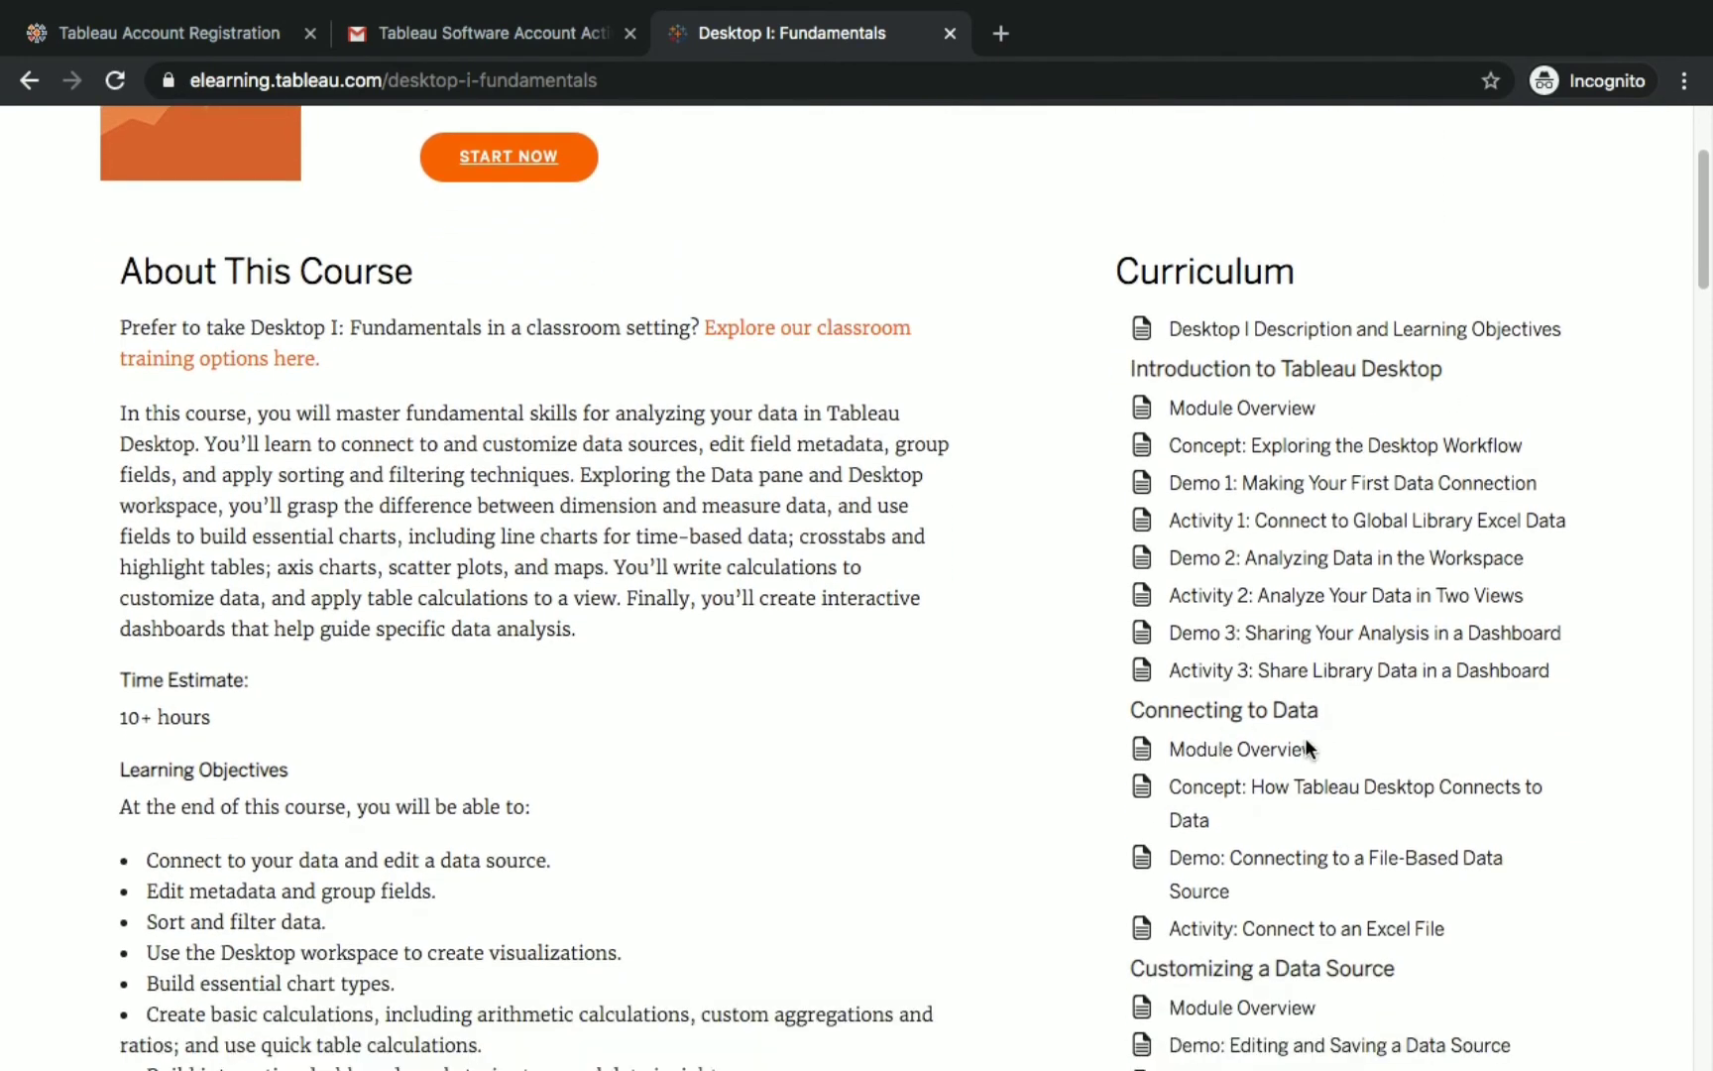
{"action": "scroll", "coordinate": [1305, 737], "scroll_direction": "down", "scroll_amount": 2}
{"action": "scroll", "coordinate": [1265, 779], "scroll_direction": "down", "scroll_amount": 8}
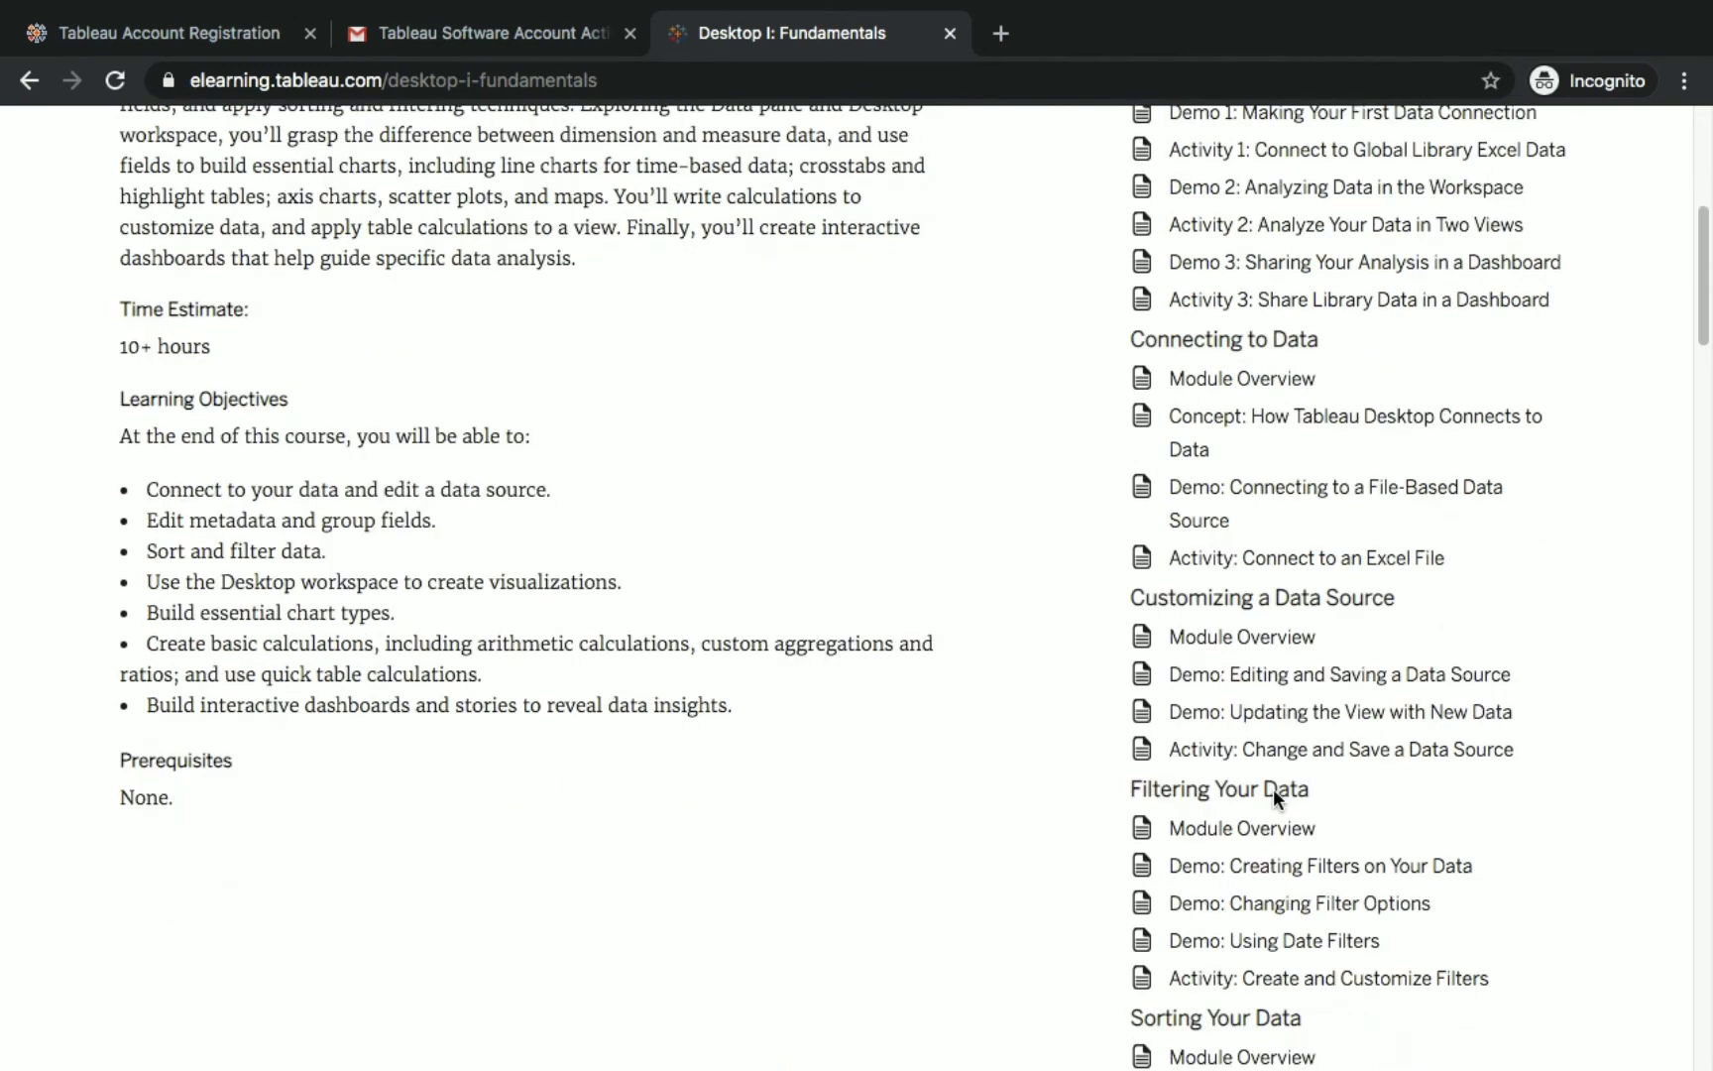
{"action": "scroll", "coordinate": [1240, 807], "scroll_direction": "down", "scroll_amount": 10}
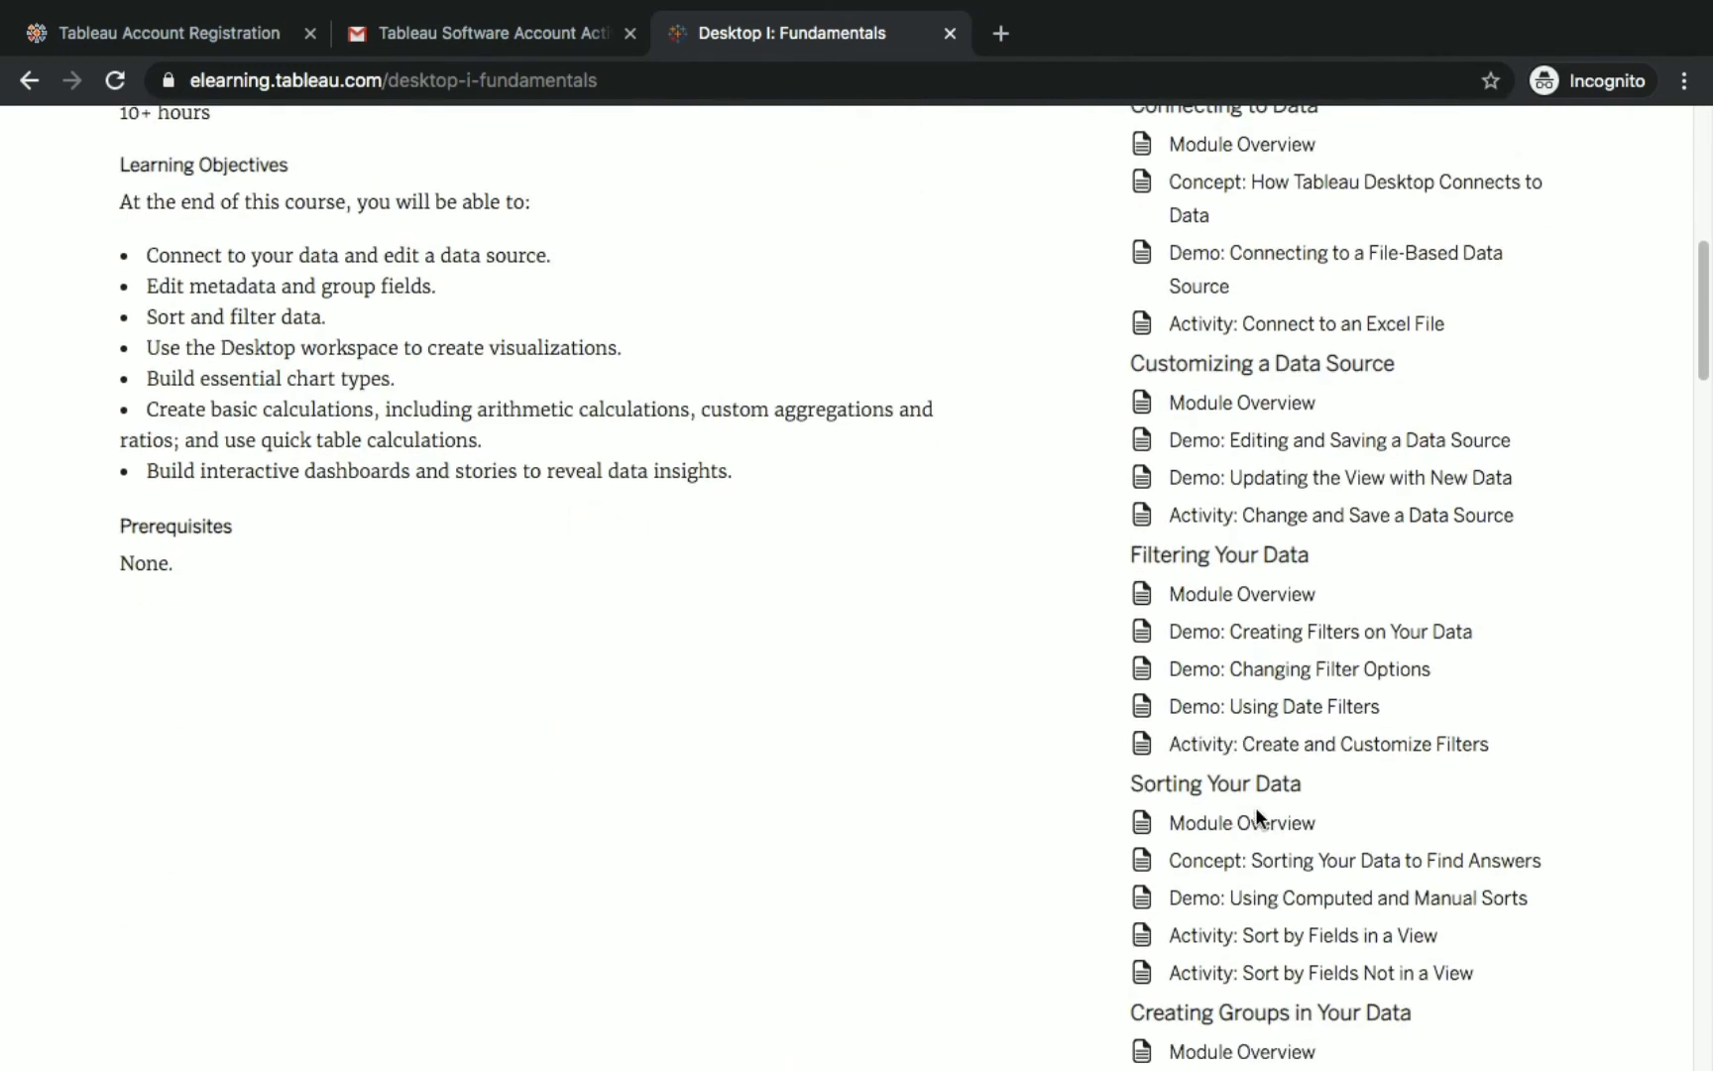
{"action": "scroll", "coordinate": [1276, 811], "scroll_direction": "down", "scroll_amount": 10}
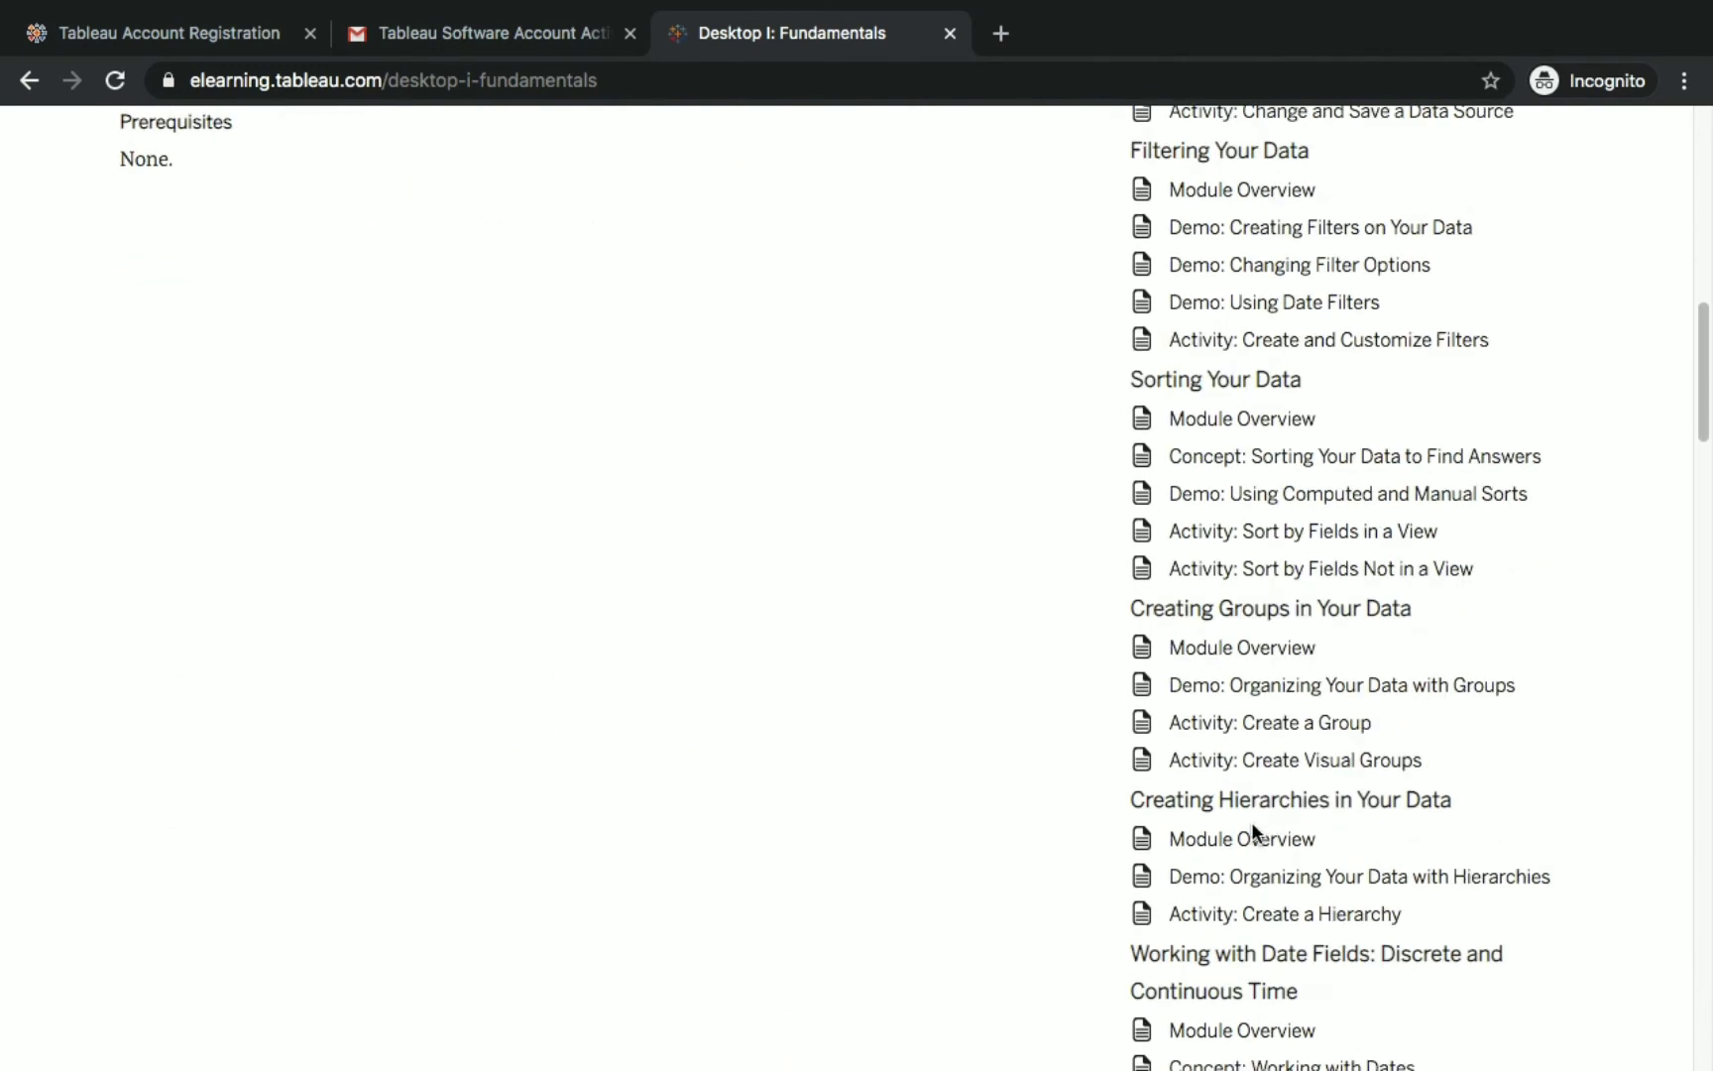
{"action": "scroll", "coordinate": [1250, 803], "scroll_direction": "down", "scroll_amount": 8}
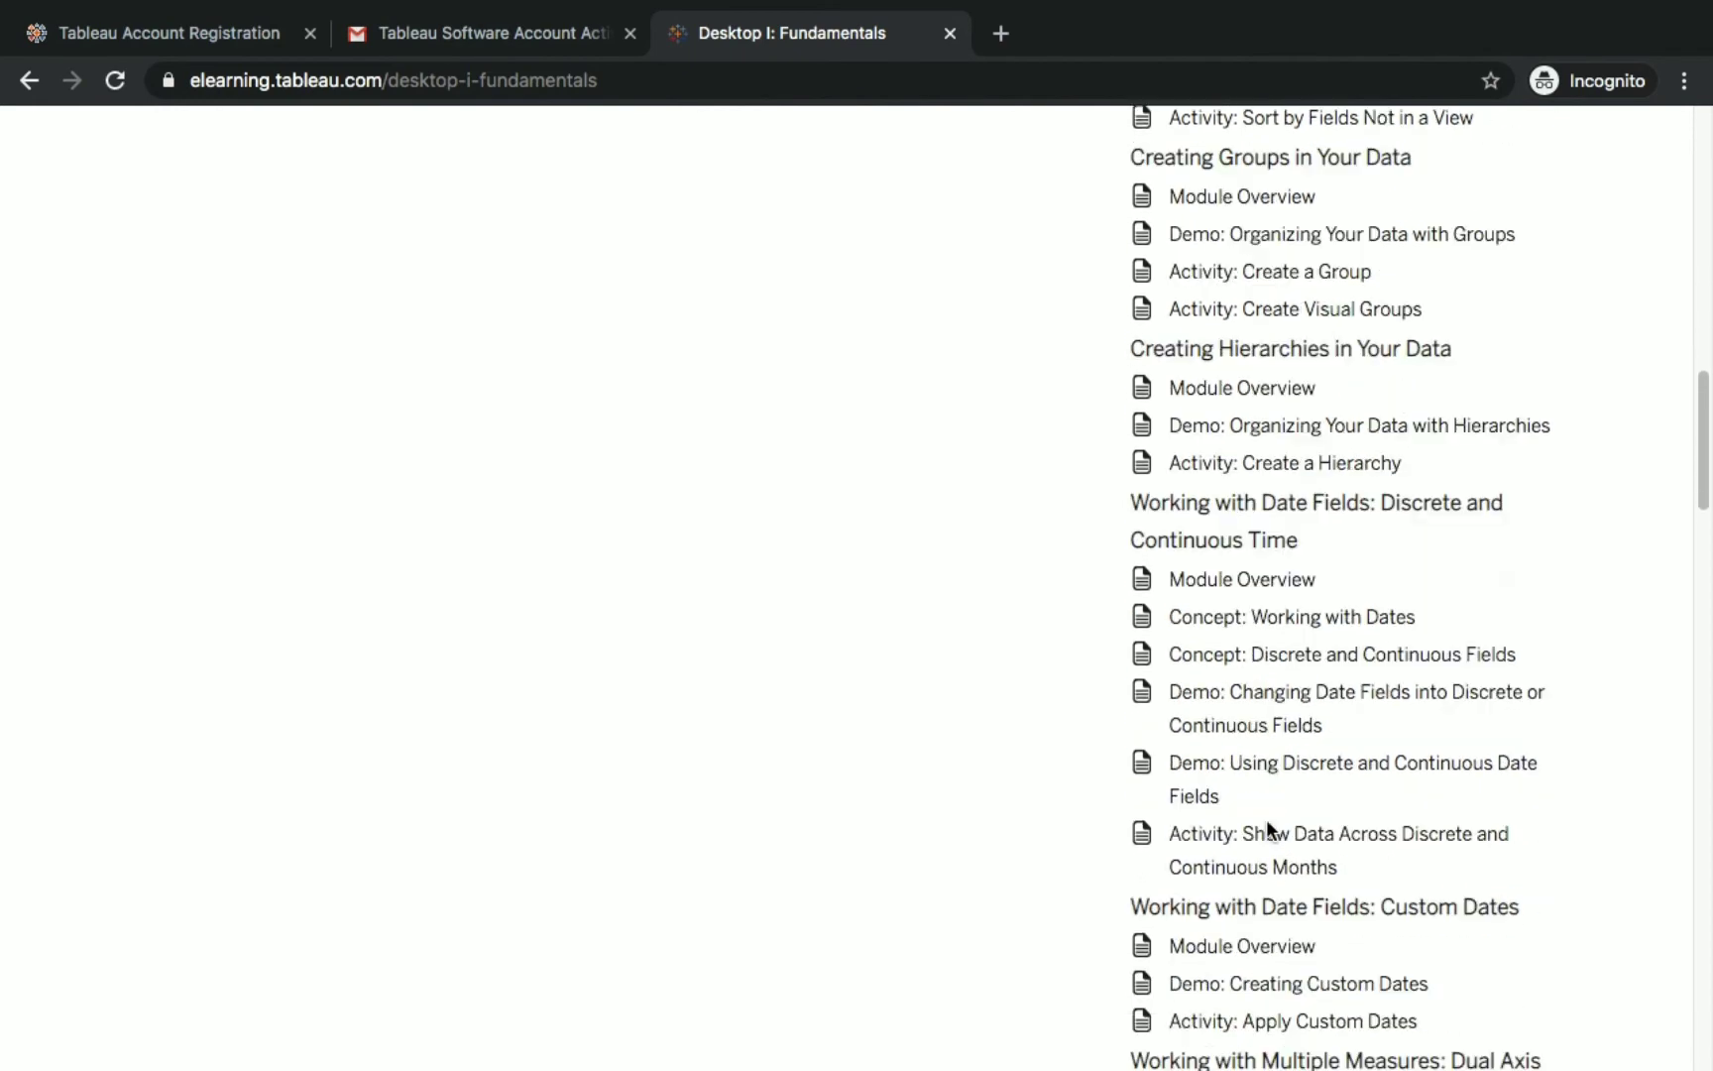
{"action": "scroll", "coordinate": [1408, 893], "scroll_direction": "down", "scroll_amount": 7}
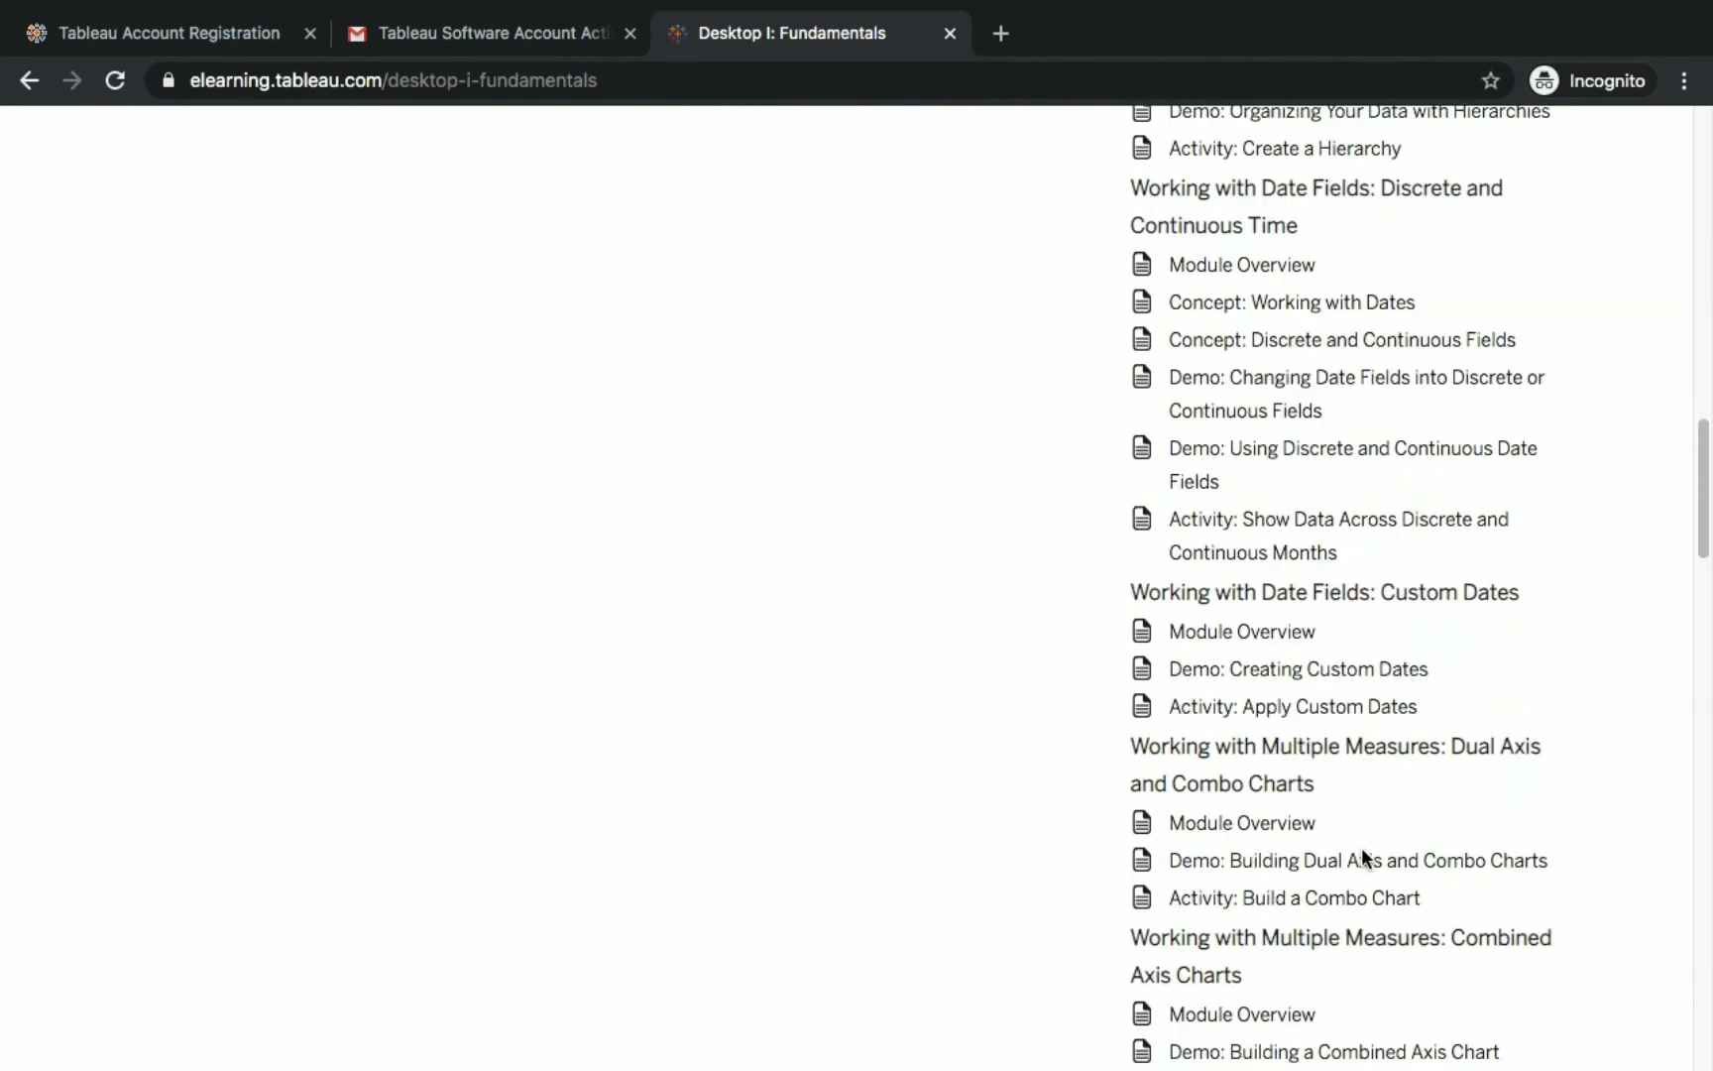
{"action": "scroll", "coordinate": [1233, 798], "scroll_direction": "down", "scroll_amount": 5}
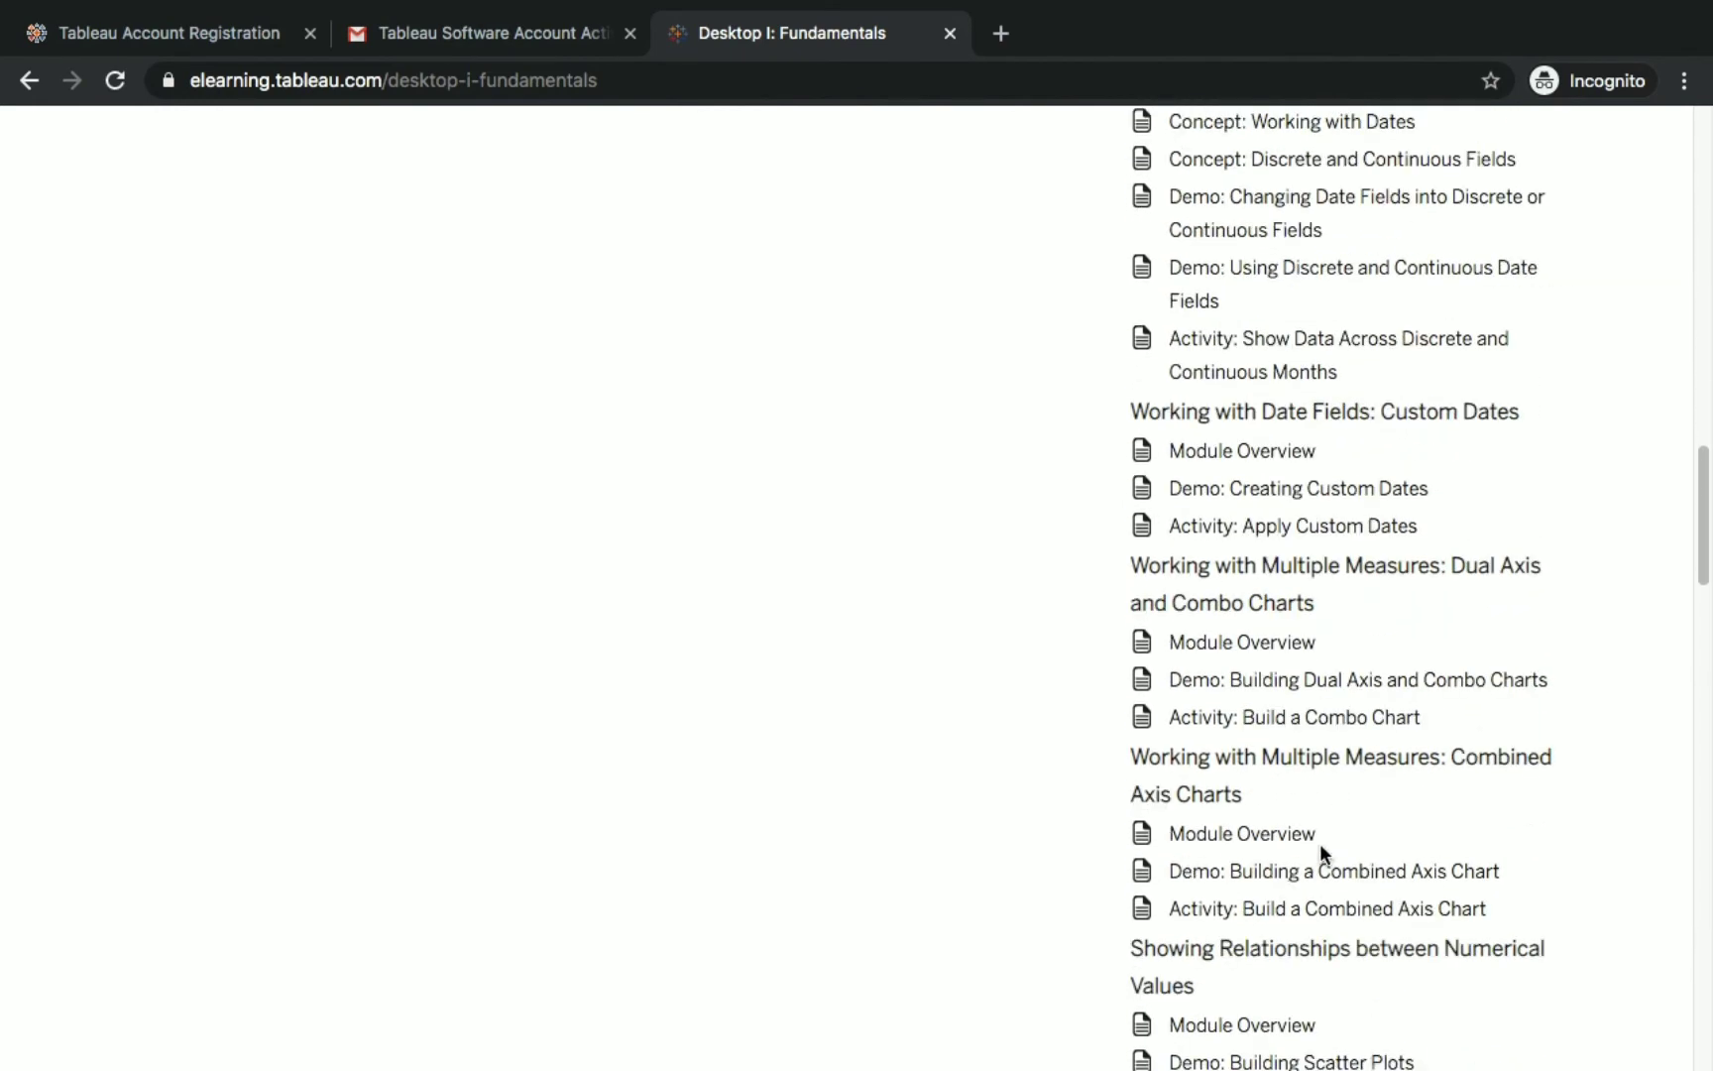
{"action": "scroll", "coordinate": [1319, 849], "scroll_direction": "down", "scroll_amount": 9}
{"action": "scroll", "coordinate": [1261, 902], "scroll_direction": "down", "scroll_amount": 20}
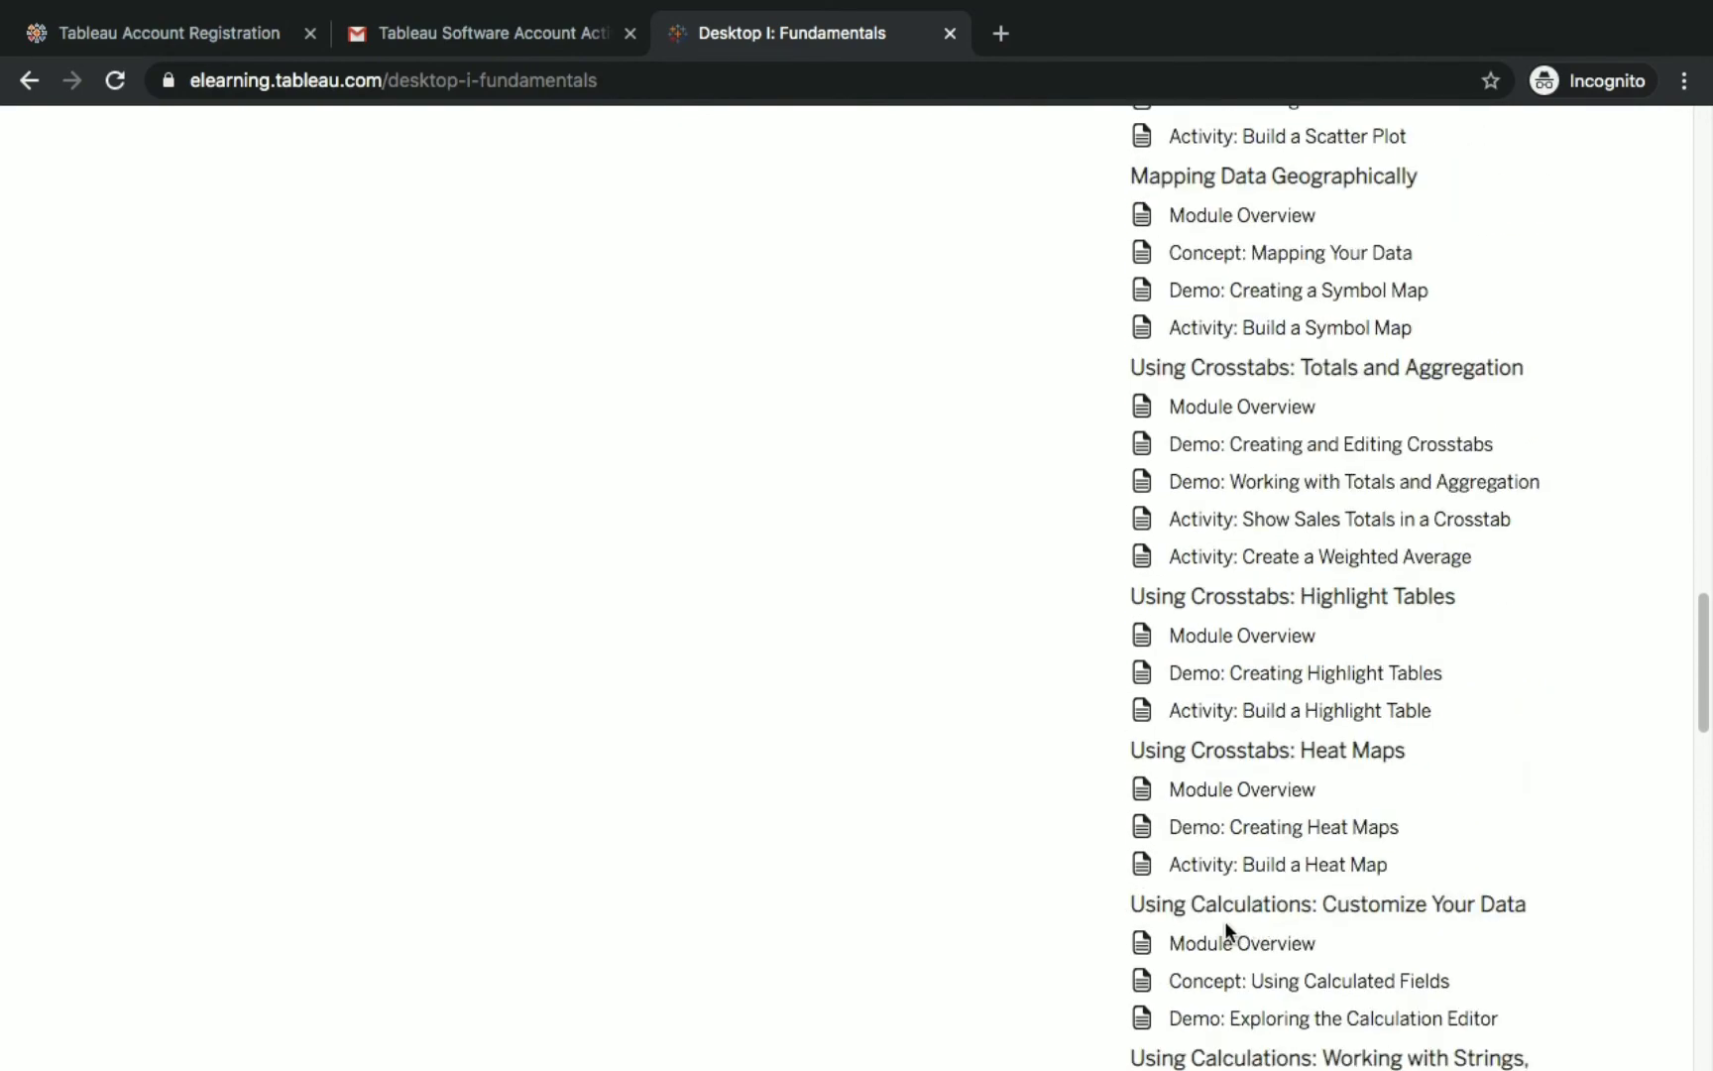
{"action": "scroll", "coordinate": [1315, 906], "scroll_direction": "down", "scroll_amount": 20}
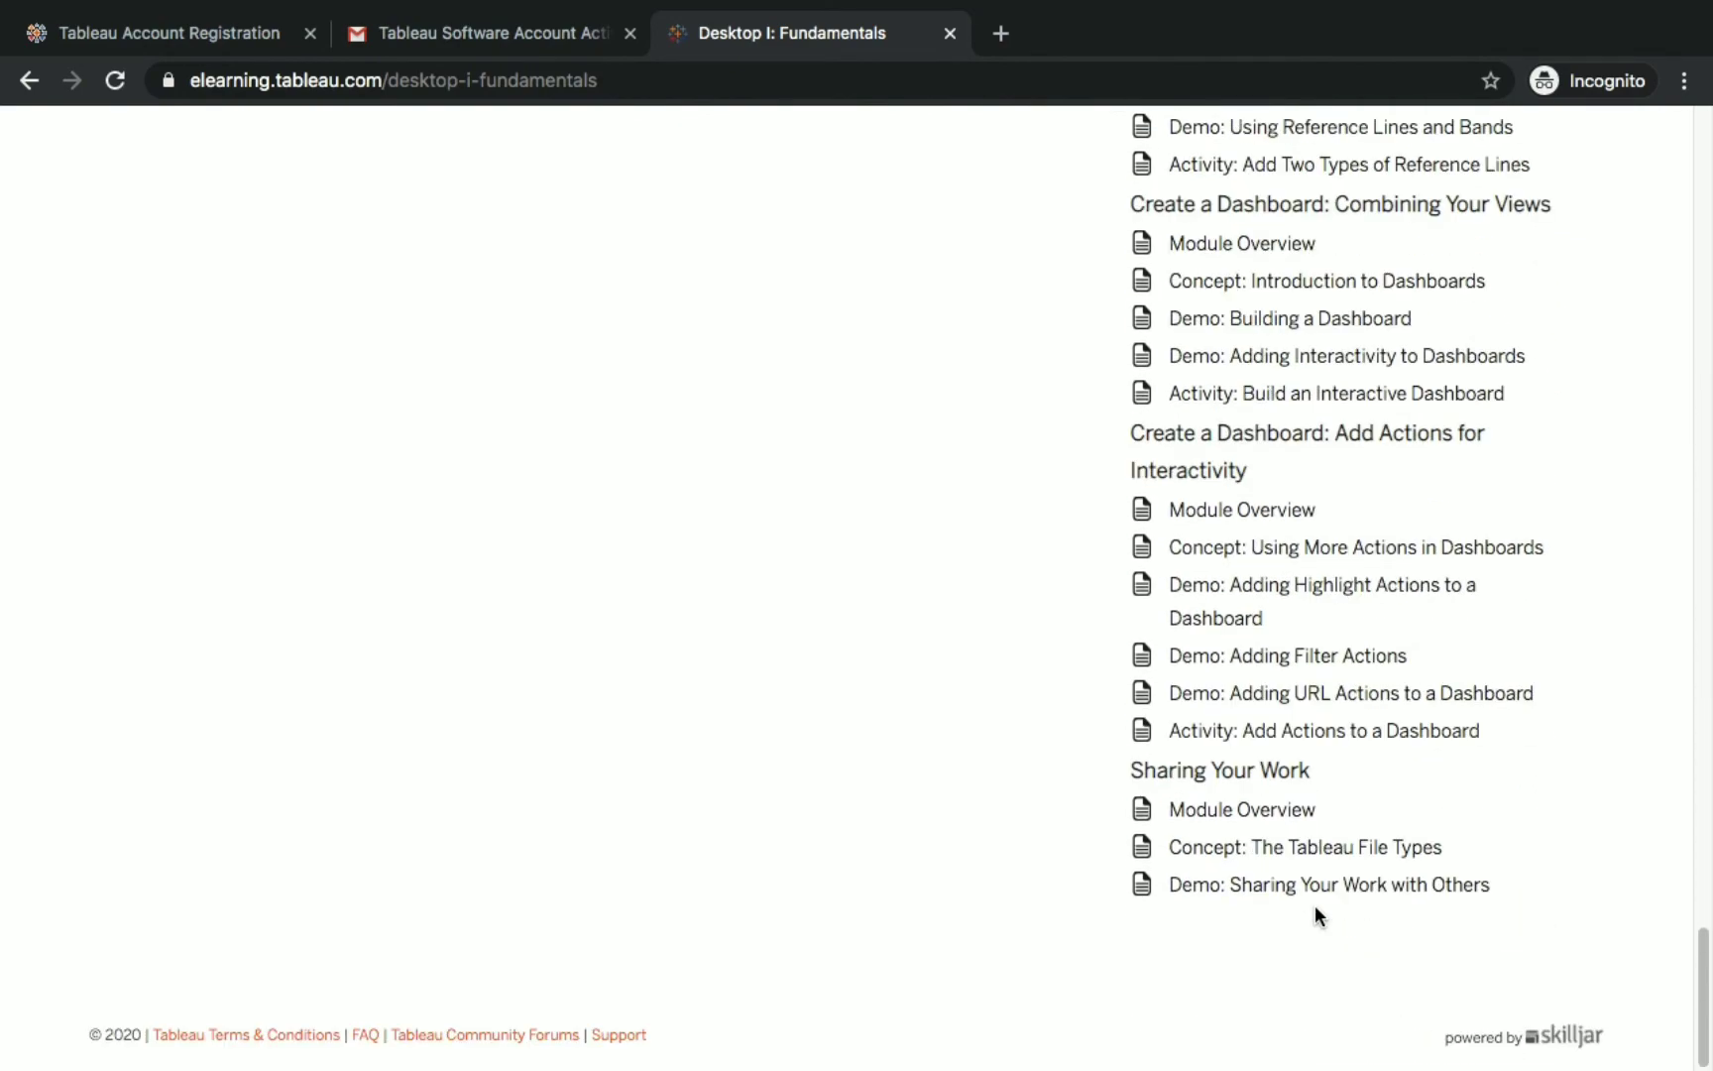
Review the 10+ hours estimate and curriculum modules, then start the course with START NOW.
{"action": "scroll", "coordinate": [1135, 907], "scroll_direction": "up", "scroll_amount": 20}
{"action": "scroll", "coordinate": [1127, 901], "scroll_direction": "up", "scroll_amount": 20}
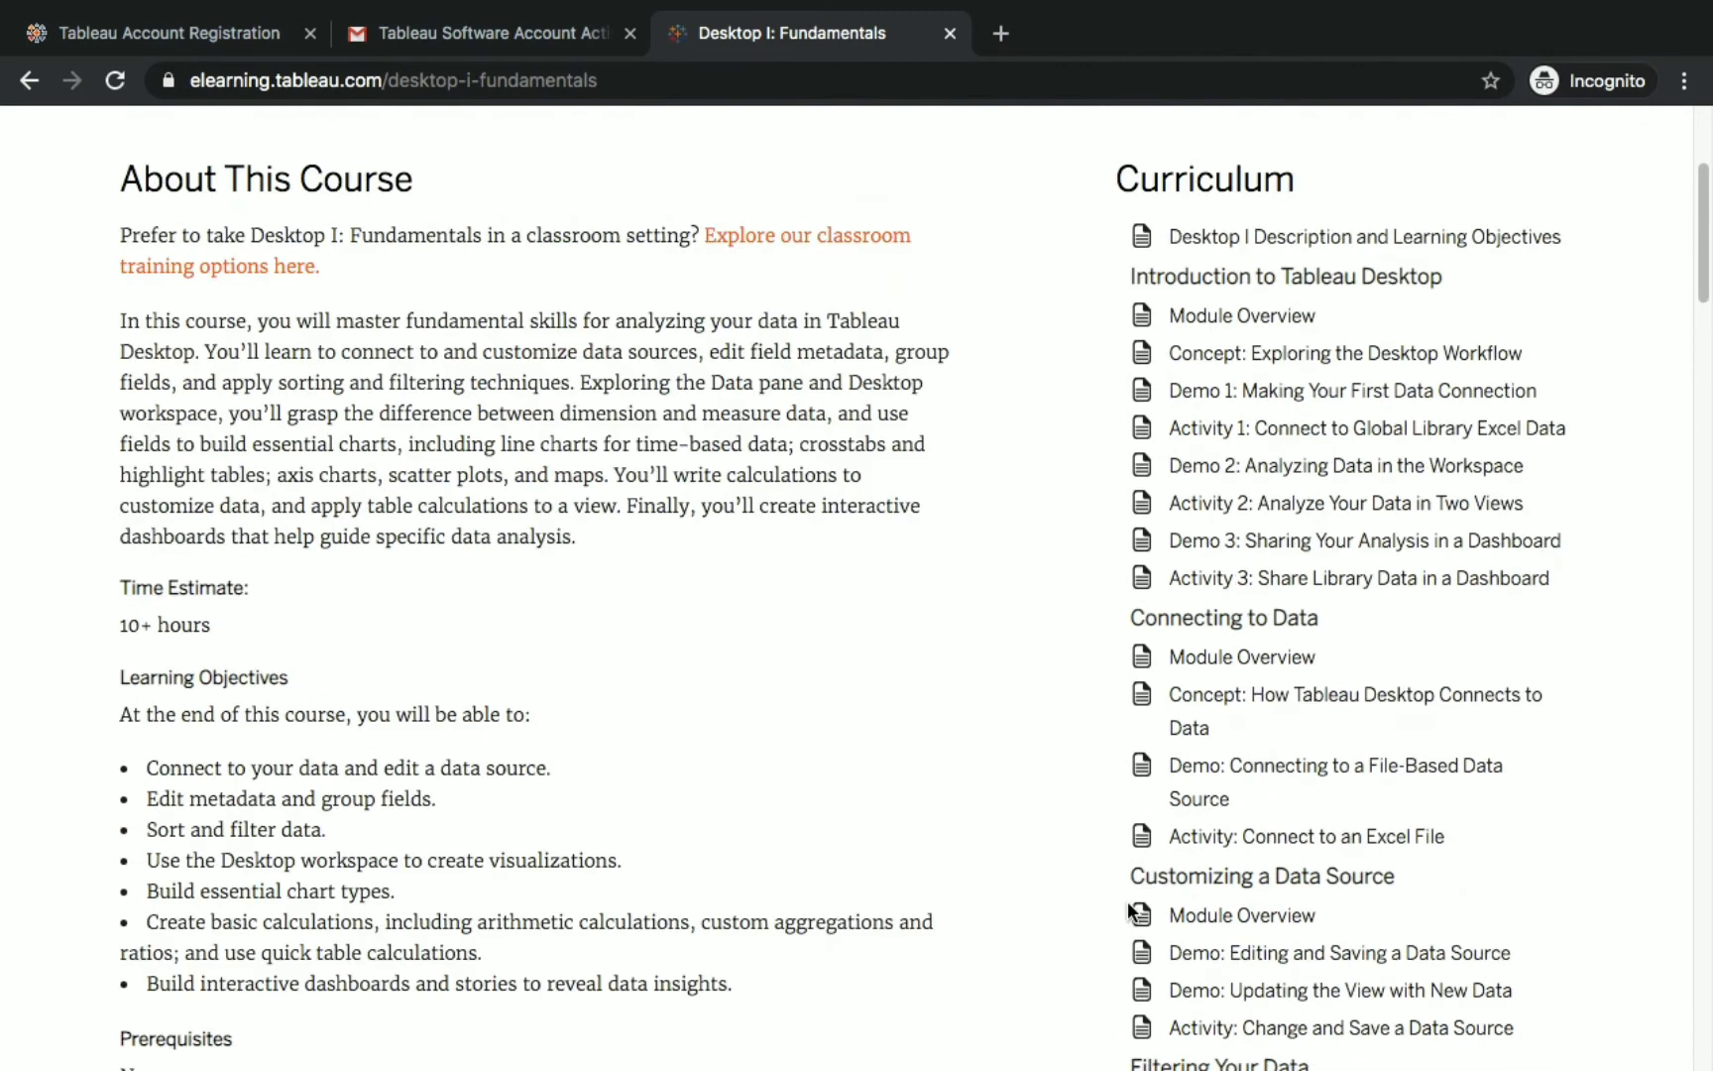
{"action": "scroll", "coordinate": [196, 859], "scroll_direction": "down", "scroll_amount": 3}
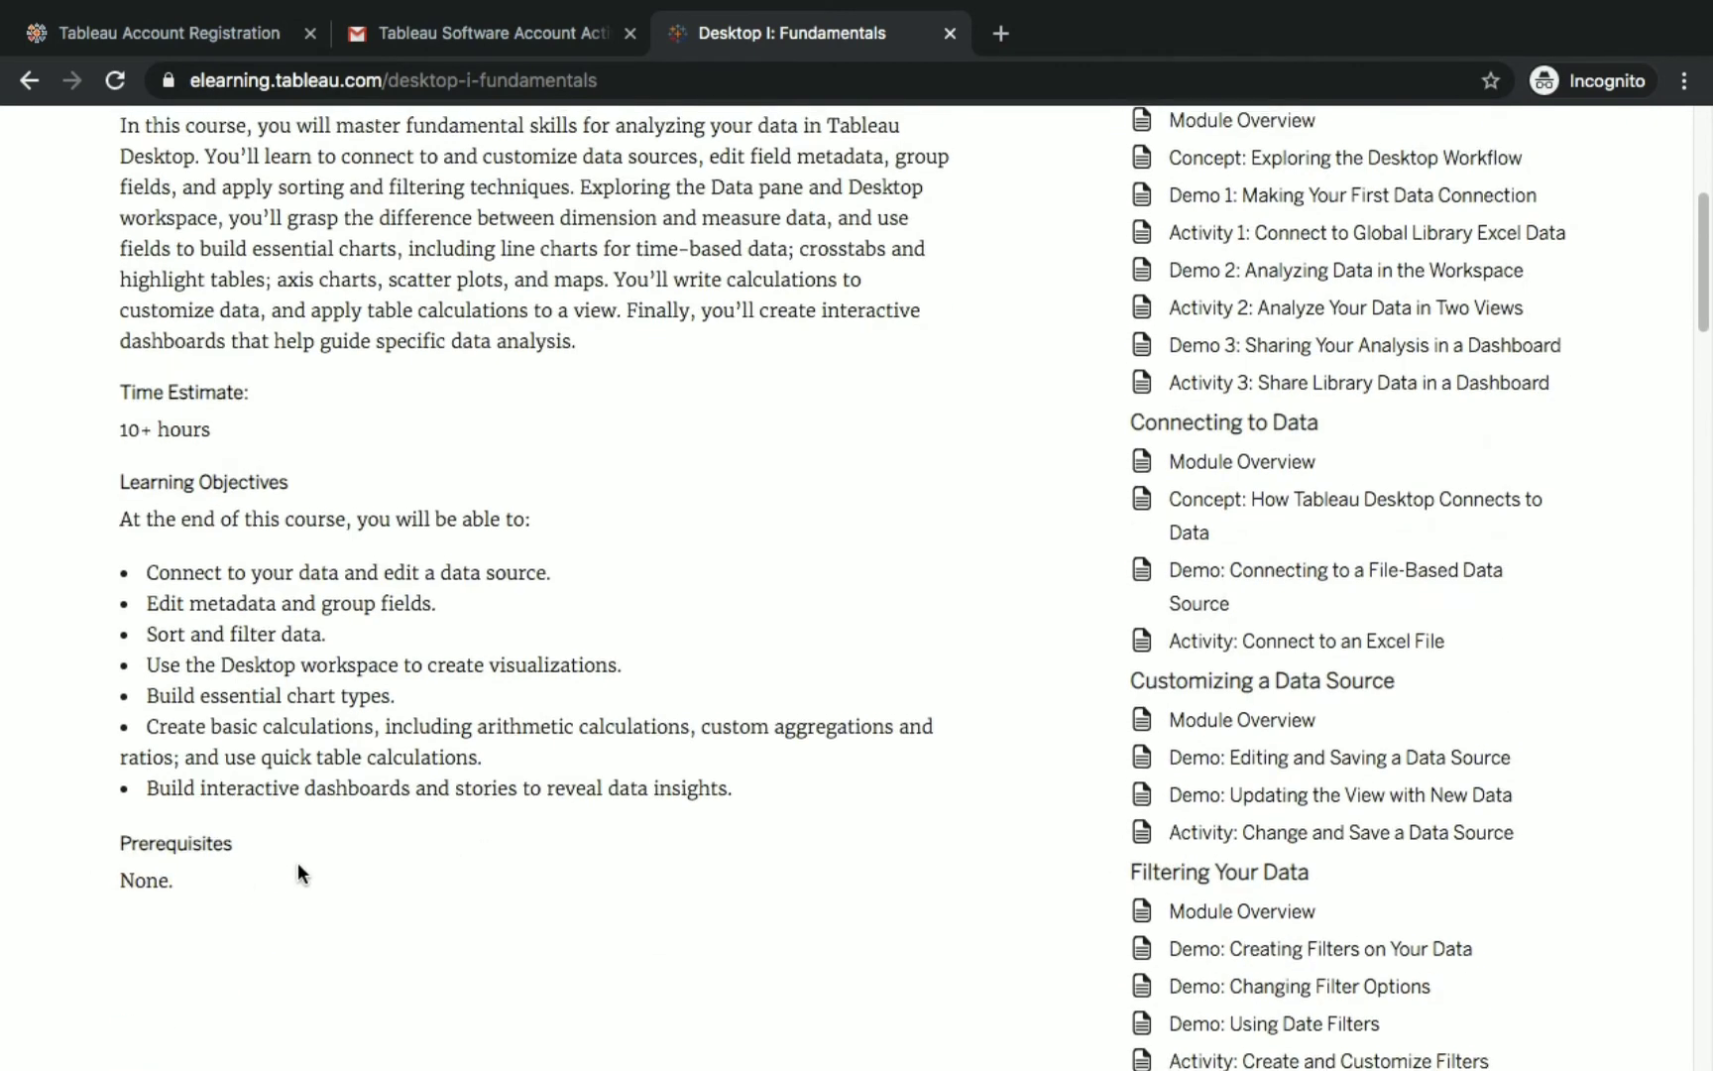
{"action": "scroll", "coordinate": [297, 871], "scroll_direction": "up", "scroll_amount": 1}
{"action": "scroll", "coordinate": [149, 586], "scroll_direction": "up", "scroll_amount": 6}
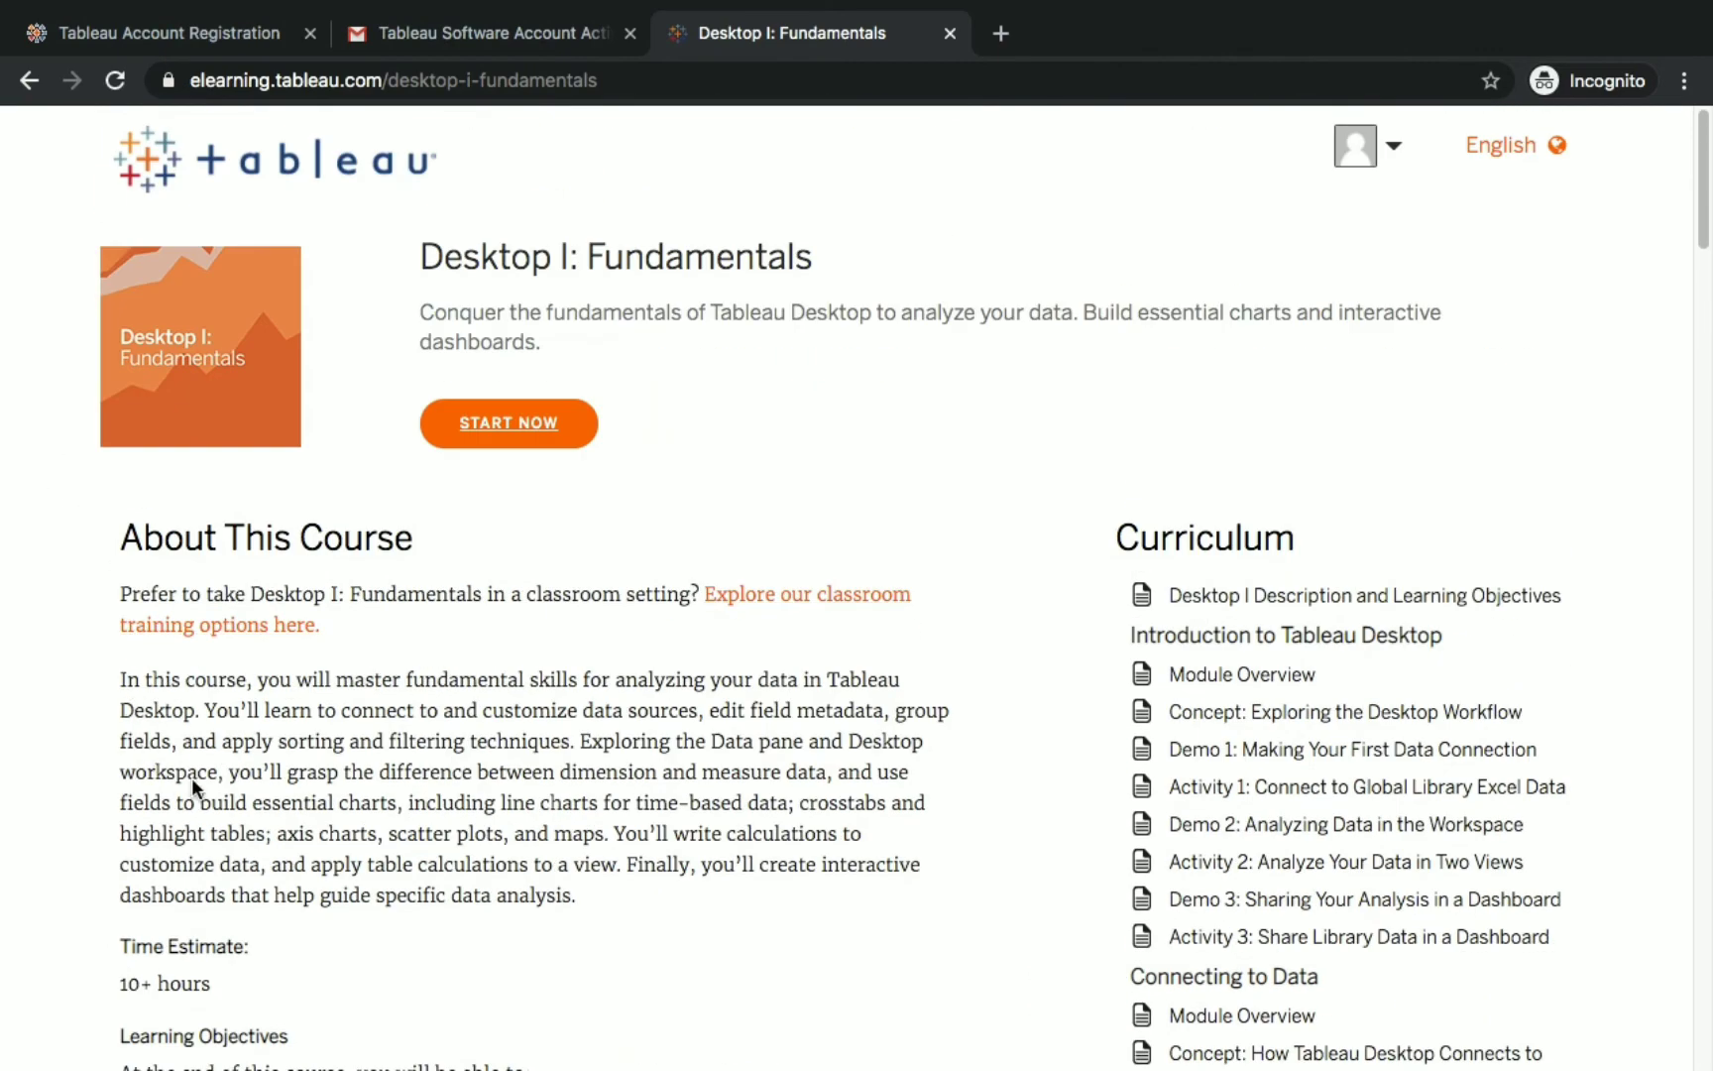
{"action": "scroll", "coordinate": [197, 793], "scroll_direction": "down", "scroll_amount": 2}
{"action": "left_click_drag", "start_coordinate": [128, 844], "coordinate": [275, 849]}
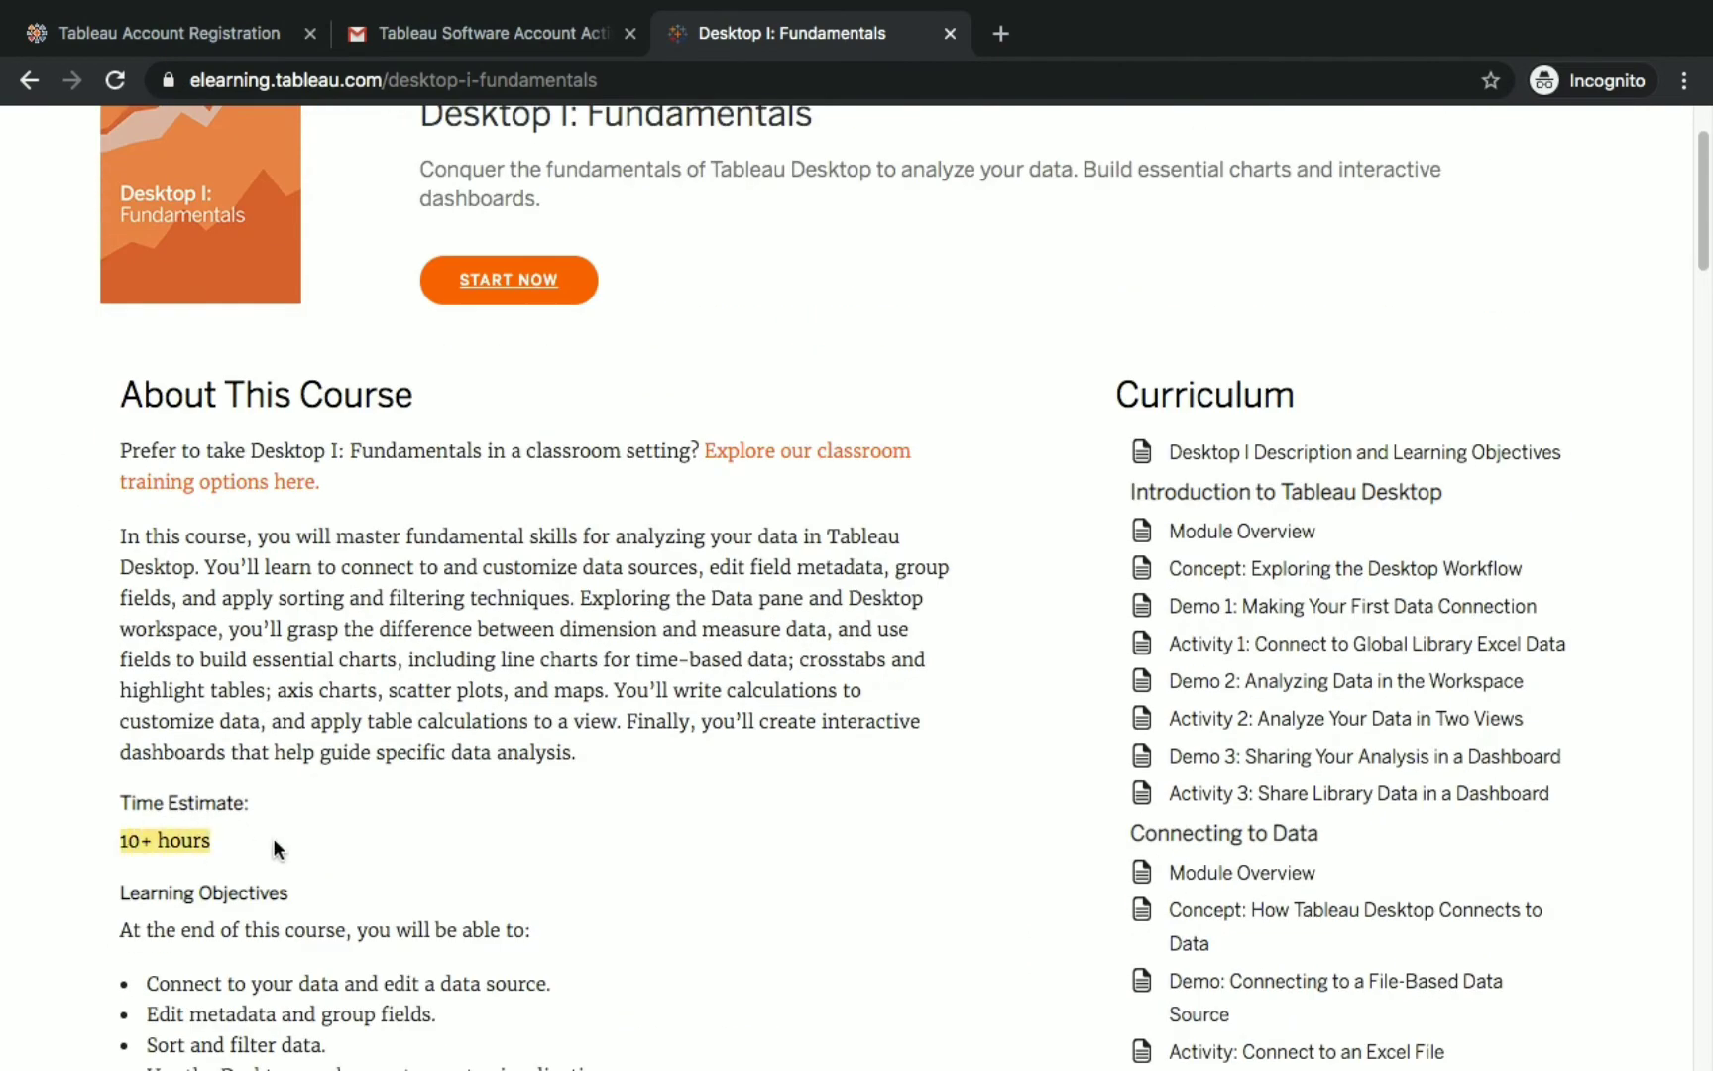
{"action": "left_click", "coordinate": [397, 831]}
{"action": "scroll", "coordinate": [443, 829], "scroll_direction": "down", "scroll_amount": 1}
{"action": "scroll", "coordinate": [444, 831], "scroll_direction": "down", "scroll_amount": 3}
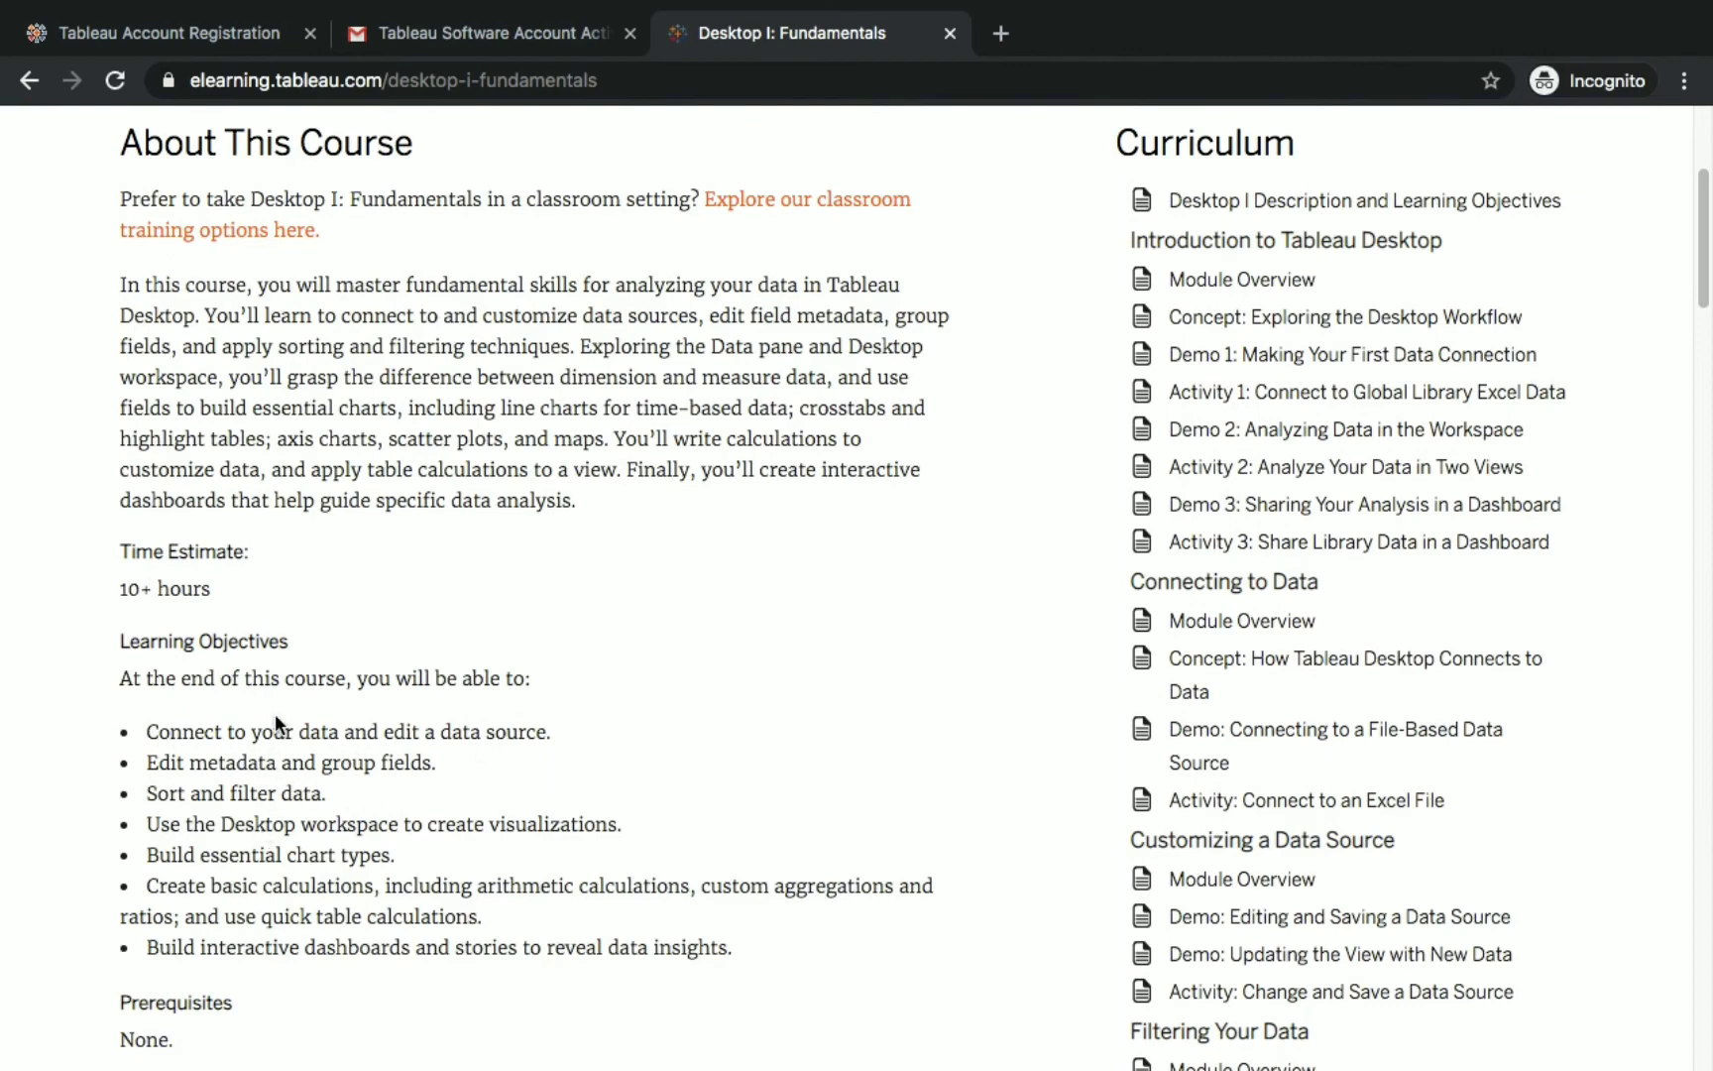
{"action": "scroll", "coordinate": [833, 881], "scroll_direction": "up", "scroll_amount": 5}
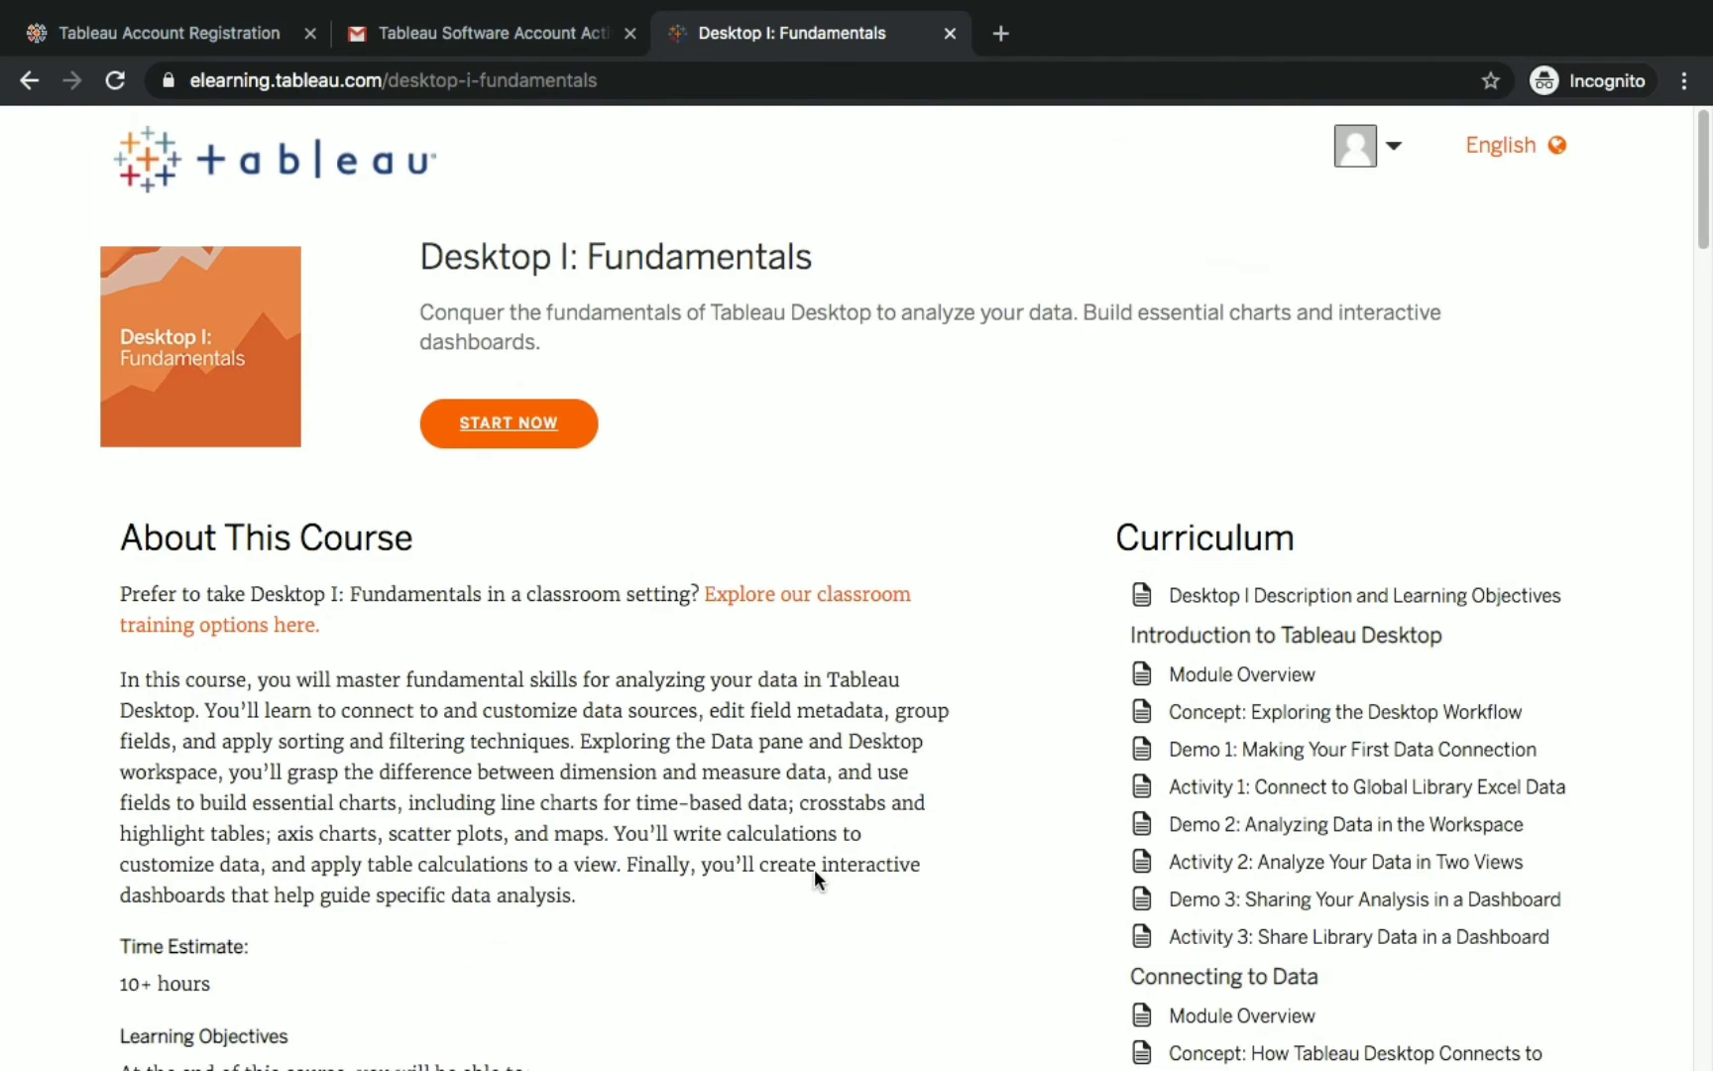
{"action": "scroll", "coordinate": [814, 871], "scroll_direction": "down", "scroll_amount": 15}
{"action": "scroll", "coordinate": [814, 870], "scroll_direction": "up", "scroll_amount": 15}
{"action": "left_click", "coordinate": [570, 429]}
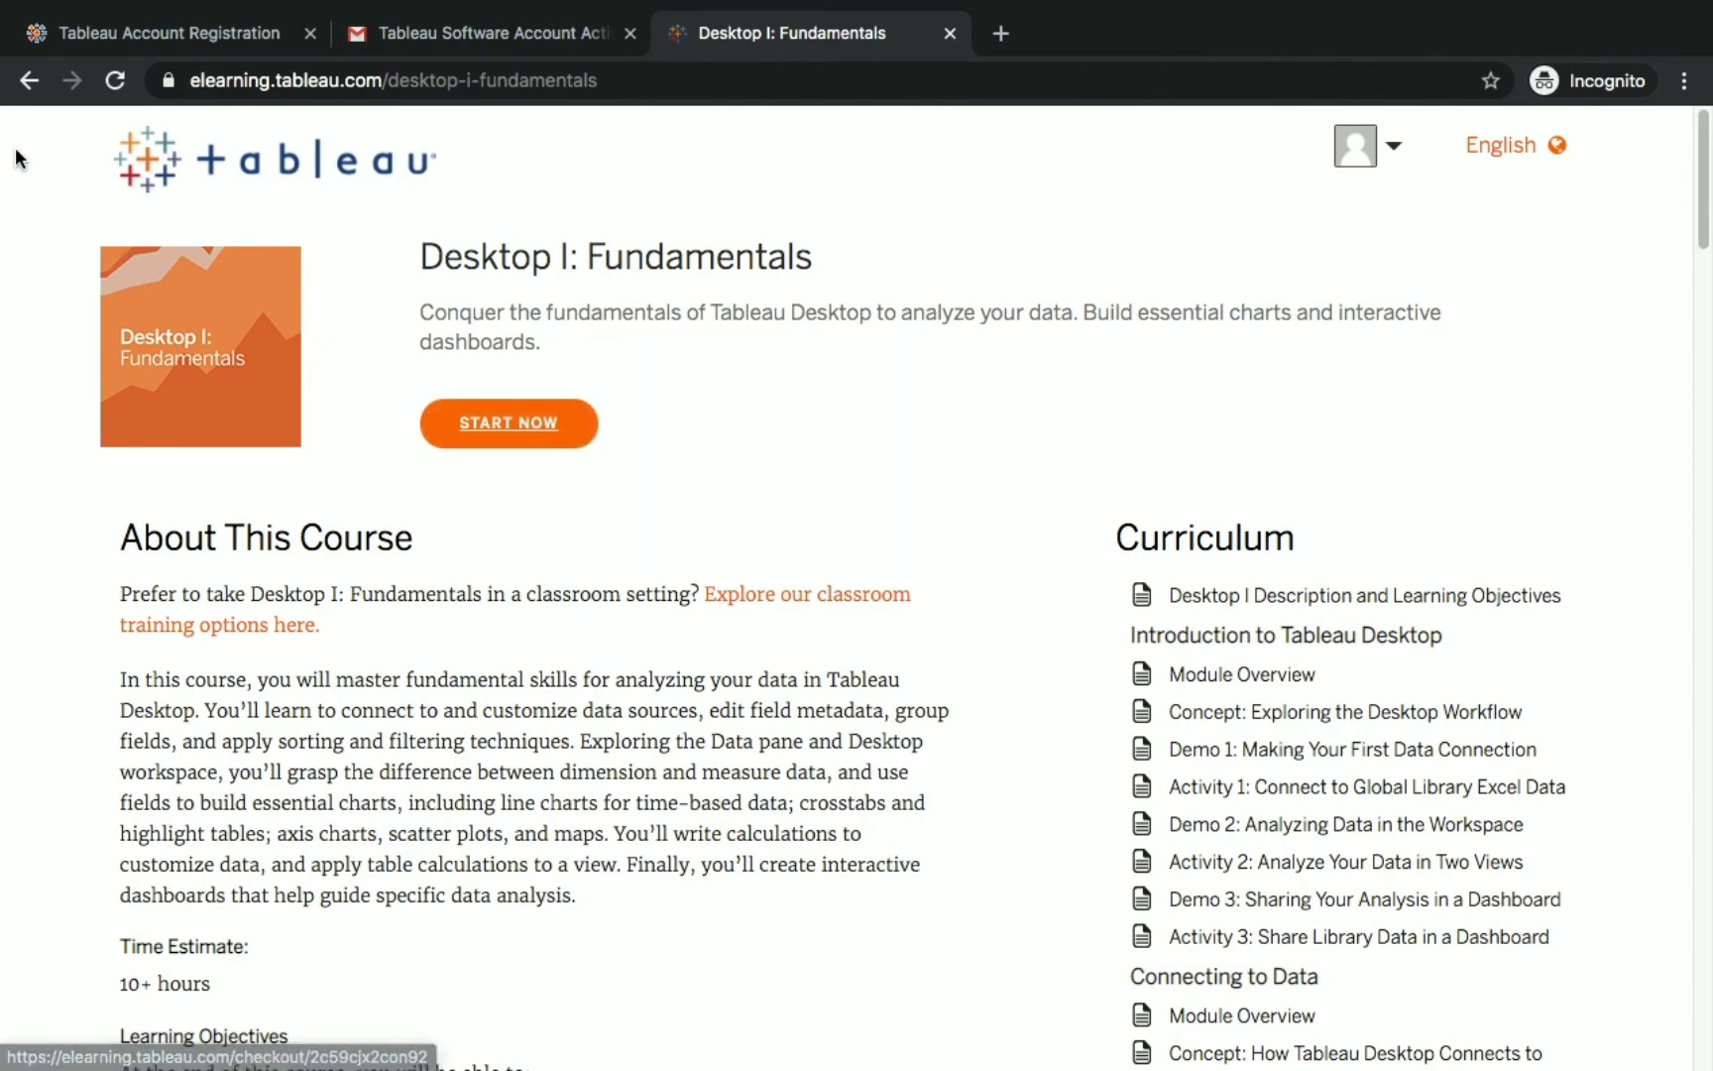
Load the enrolled Desktop I: Fundamentals course page showing 0 of 107 lessons.
{"action": "left_click", "coordinate": [578, 439]}
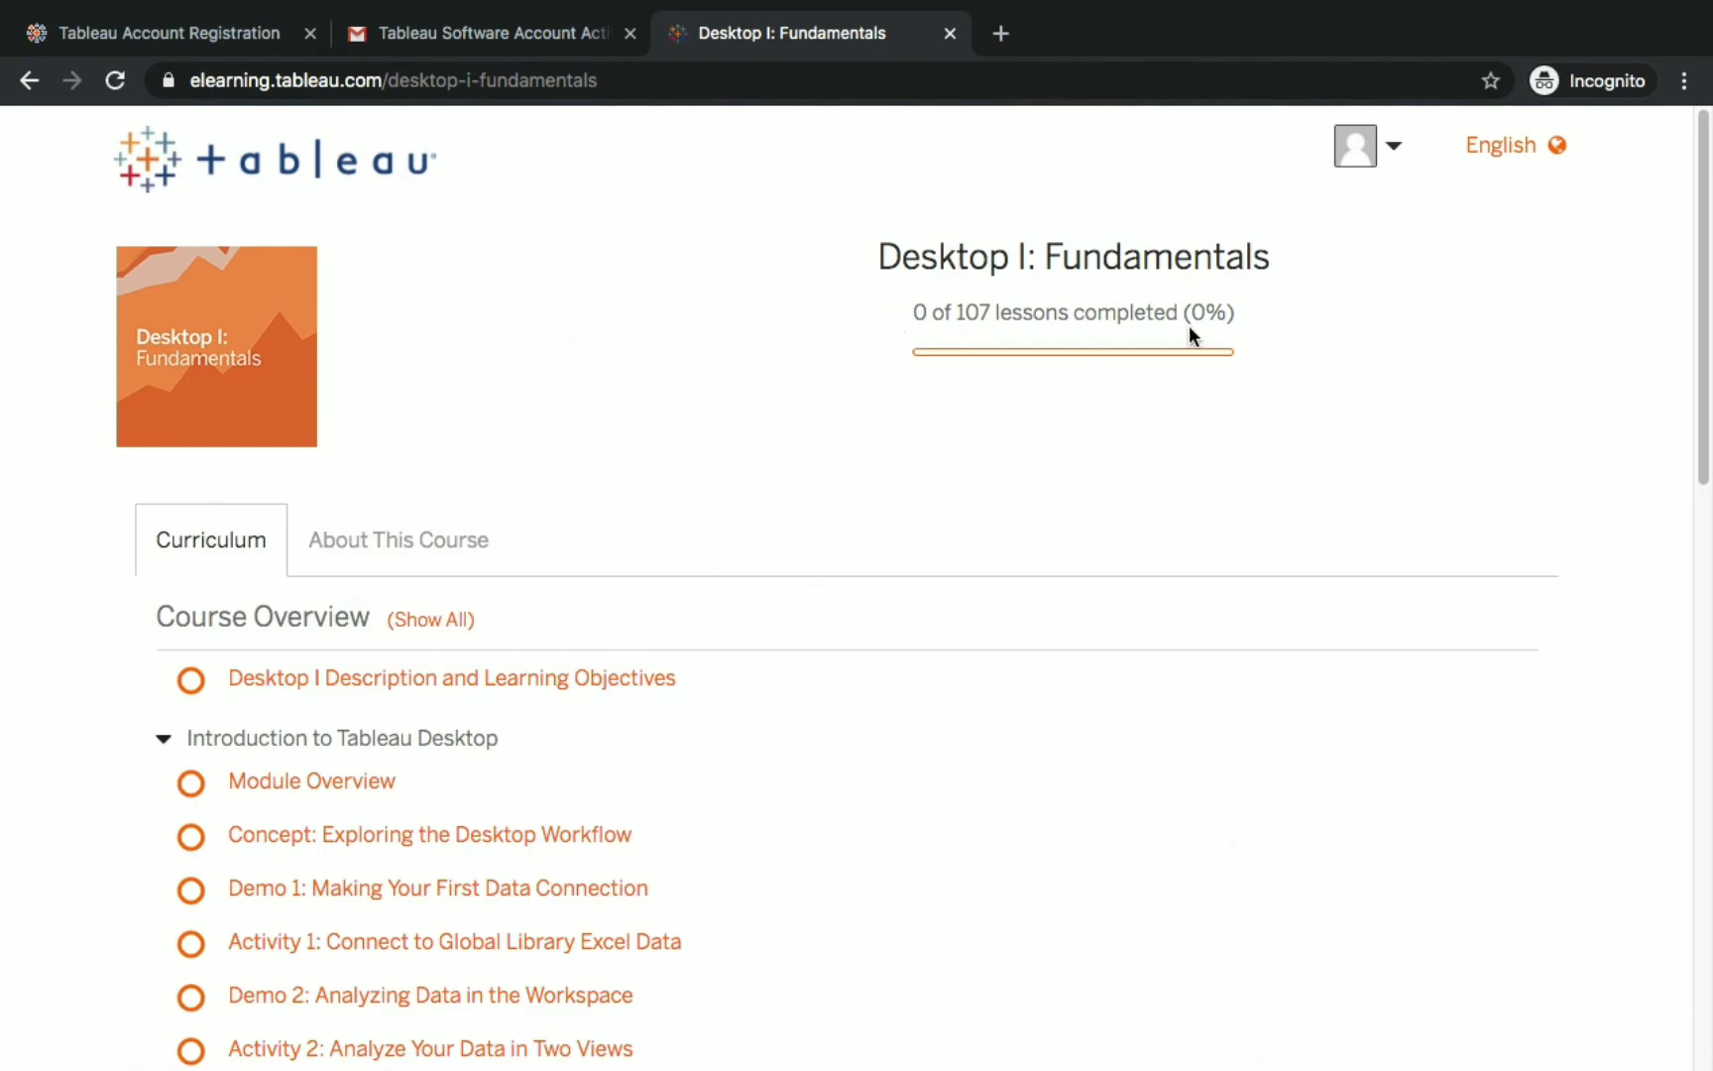
{"action": "scroll", "coordinate": [410, 562], "scroll_direction": "down", "scroll_amount": 6}
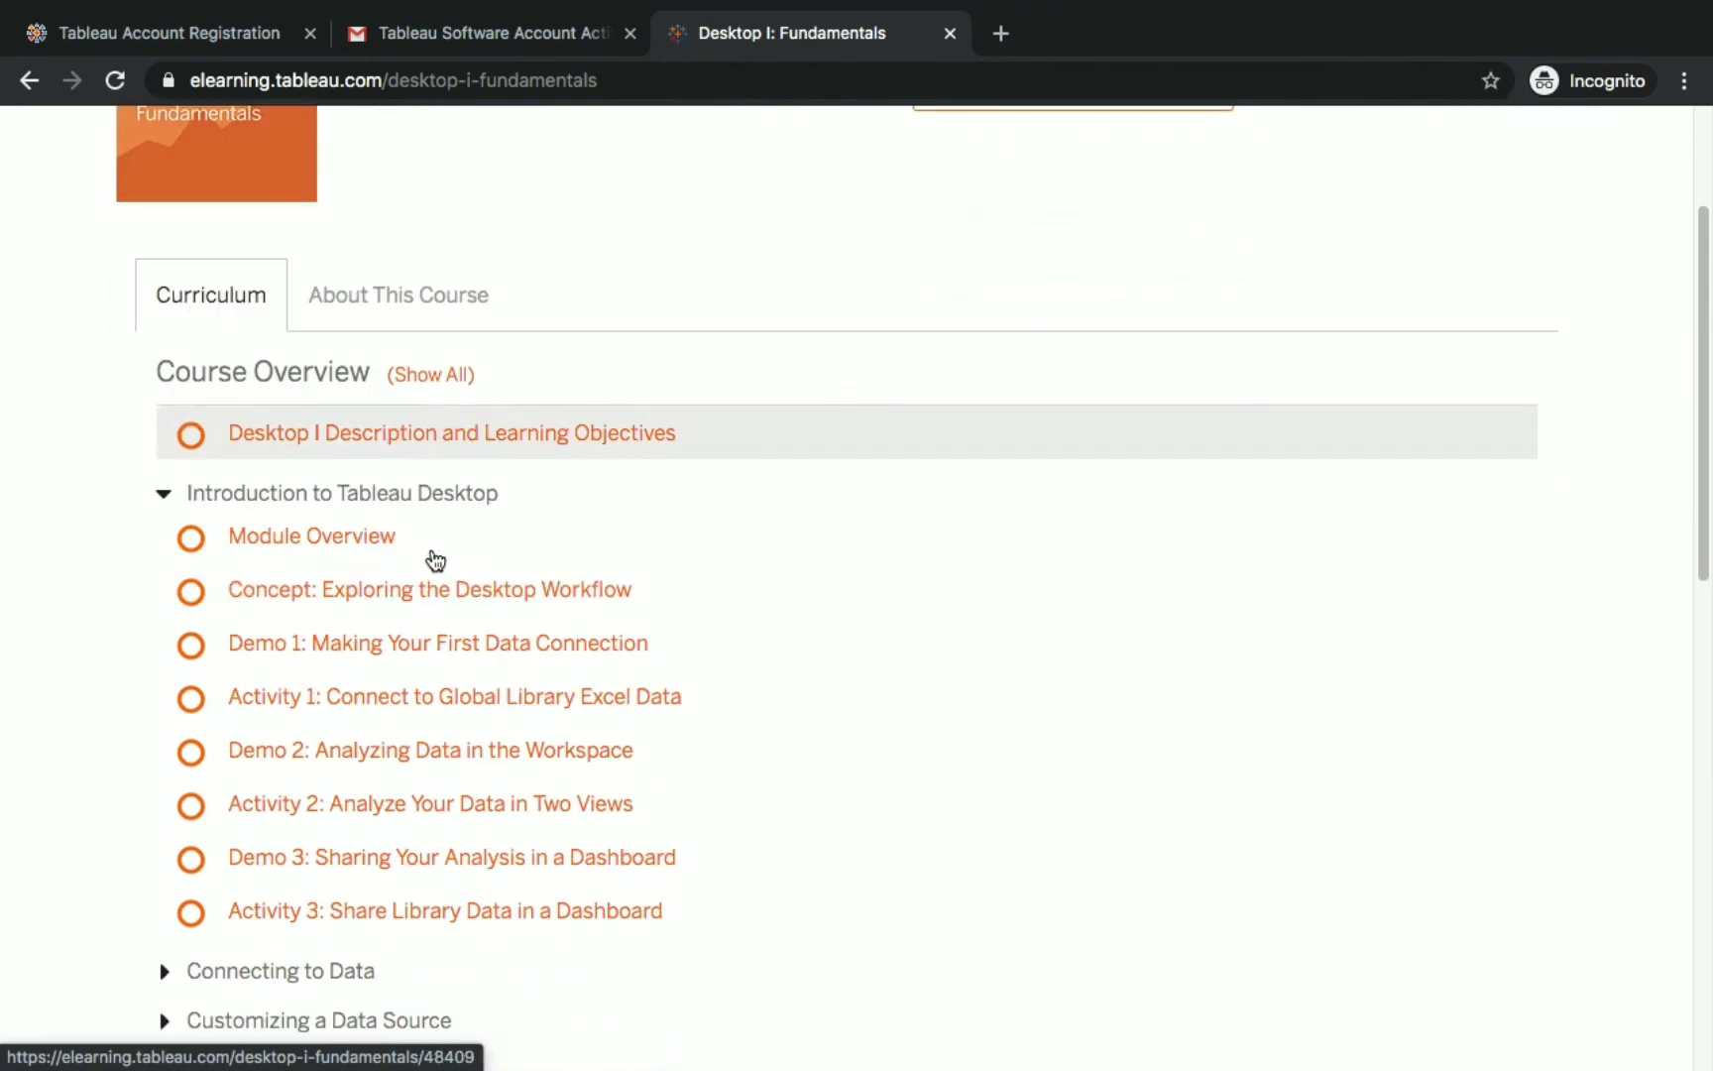
{"action": "scroll", "coordinate": [500, 635], "scroll_direction": "down", "scroll_amount": 4}
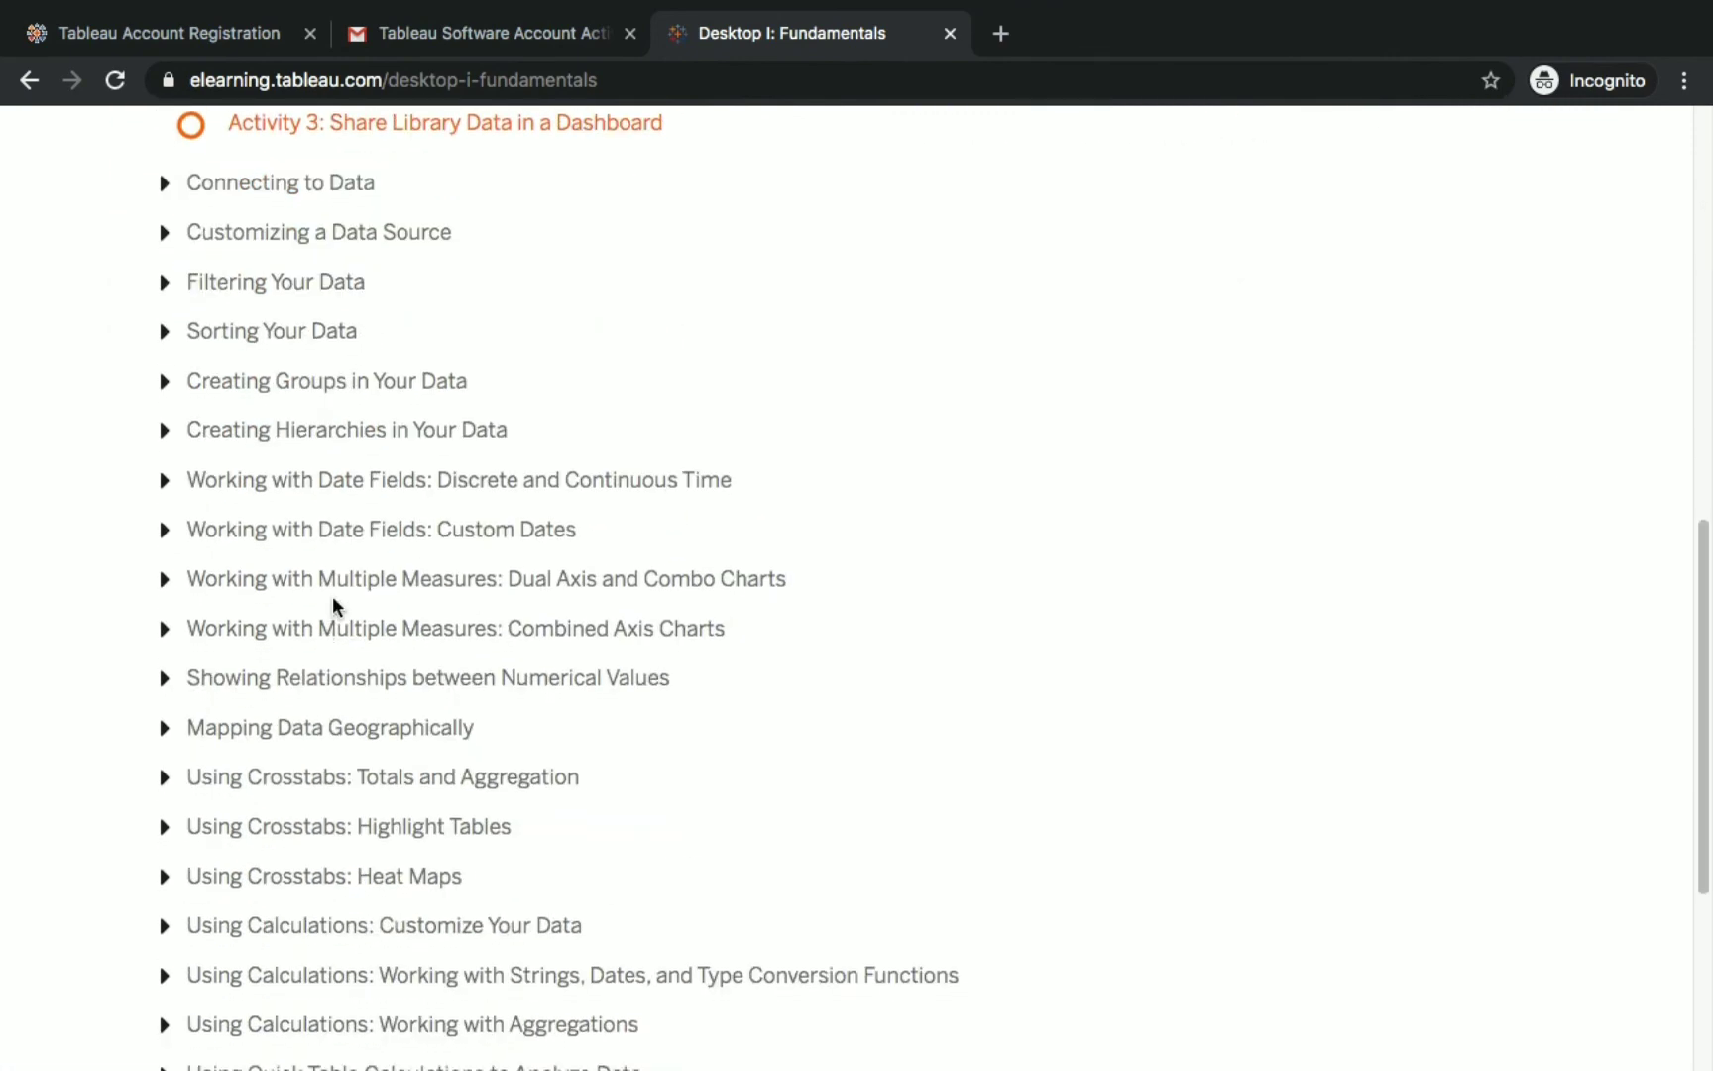
{"action": "scroll", "coordinate": [333, 604], "scroll_direction": "down", "scroll_amount": 2}
{"action": "scroll", "coordinate": [298, 710], "scroll_direction": "down", "scroll_amount": 2}
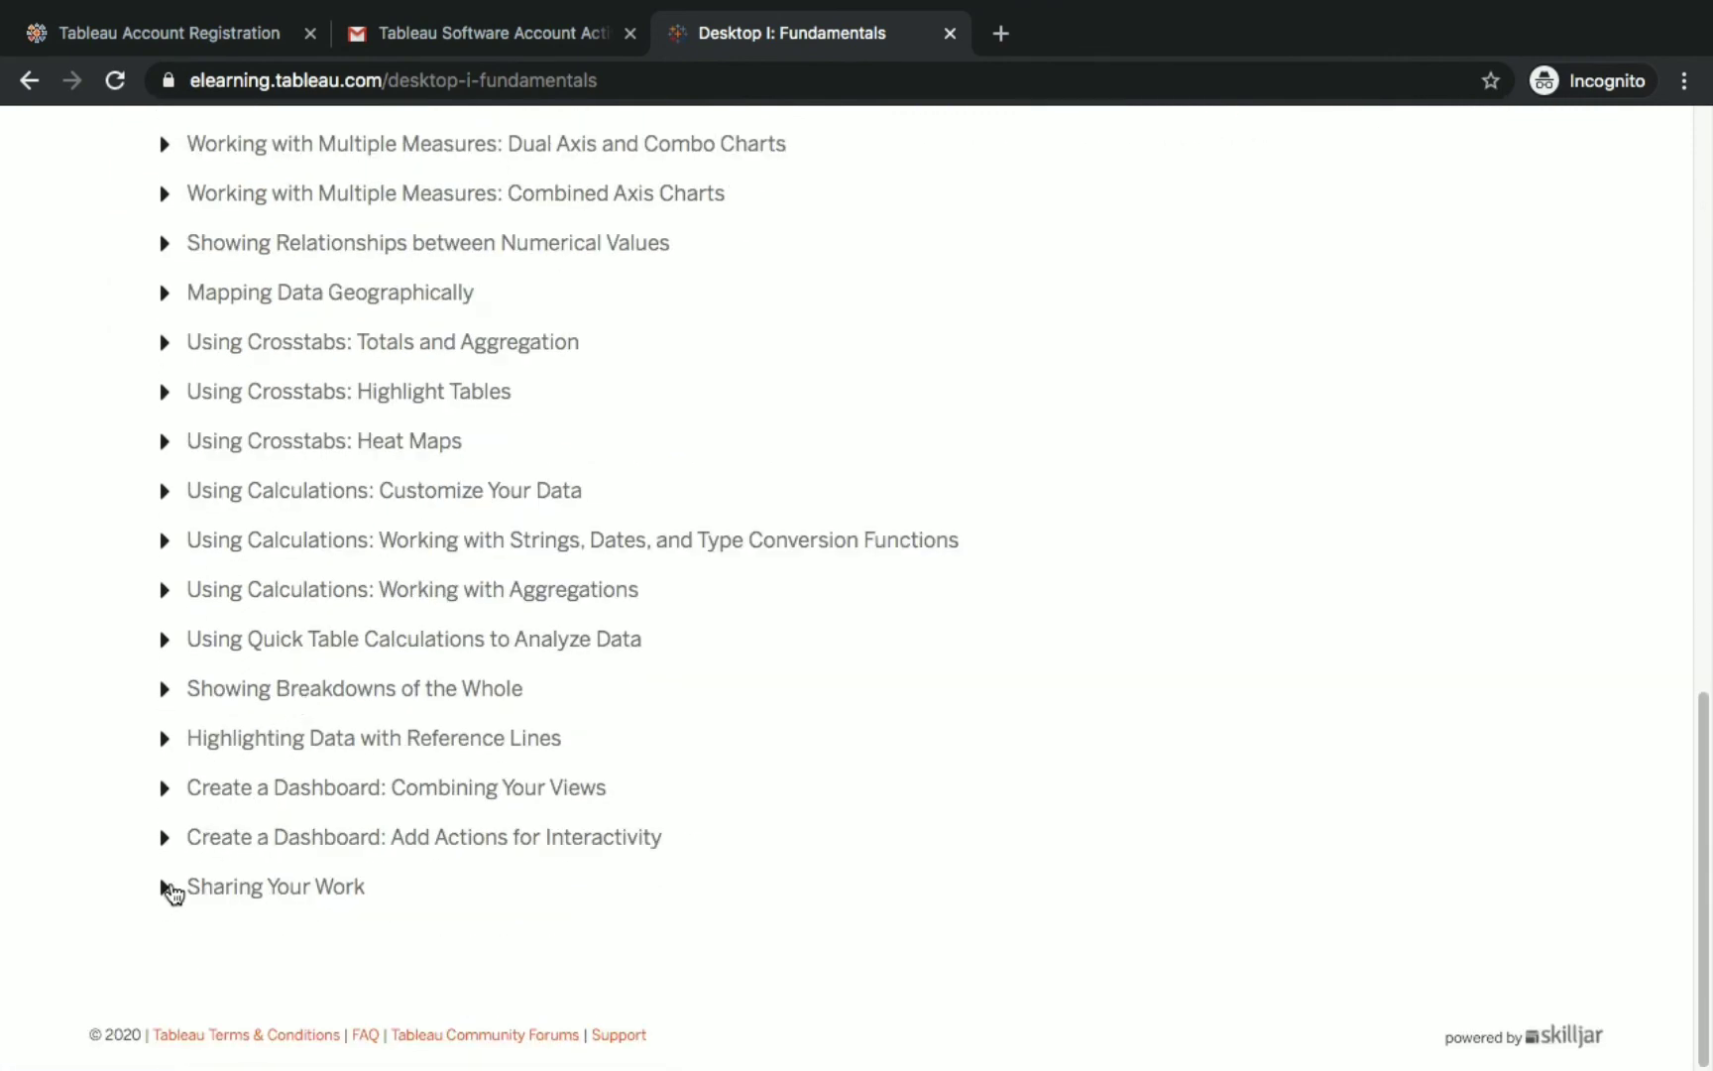
Expand the Sharing Your Work module and collapse the Introduction to Tableau Desktop module.
{"action": "left_click", "coordinate": [171, 888]}
{"action": "scroll", "coordinate": [353, 746], "scroll_direction": "down", "scroll_amount": 2}
{"action": "scroll", "coordinate": [352, 746], "scroll_direction": "up", "scroll_amount": 13}
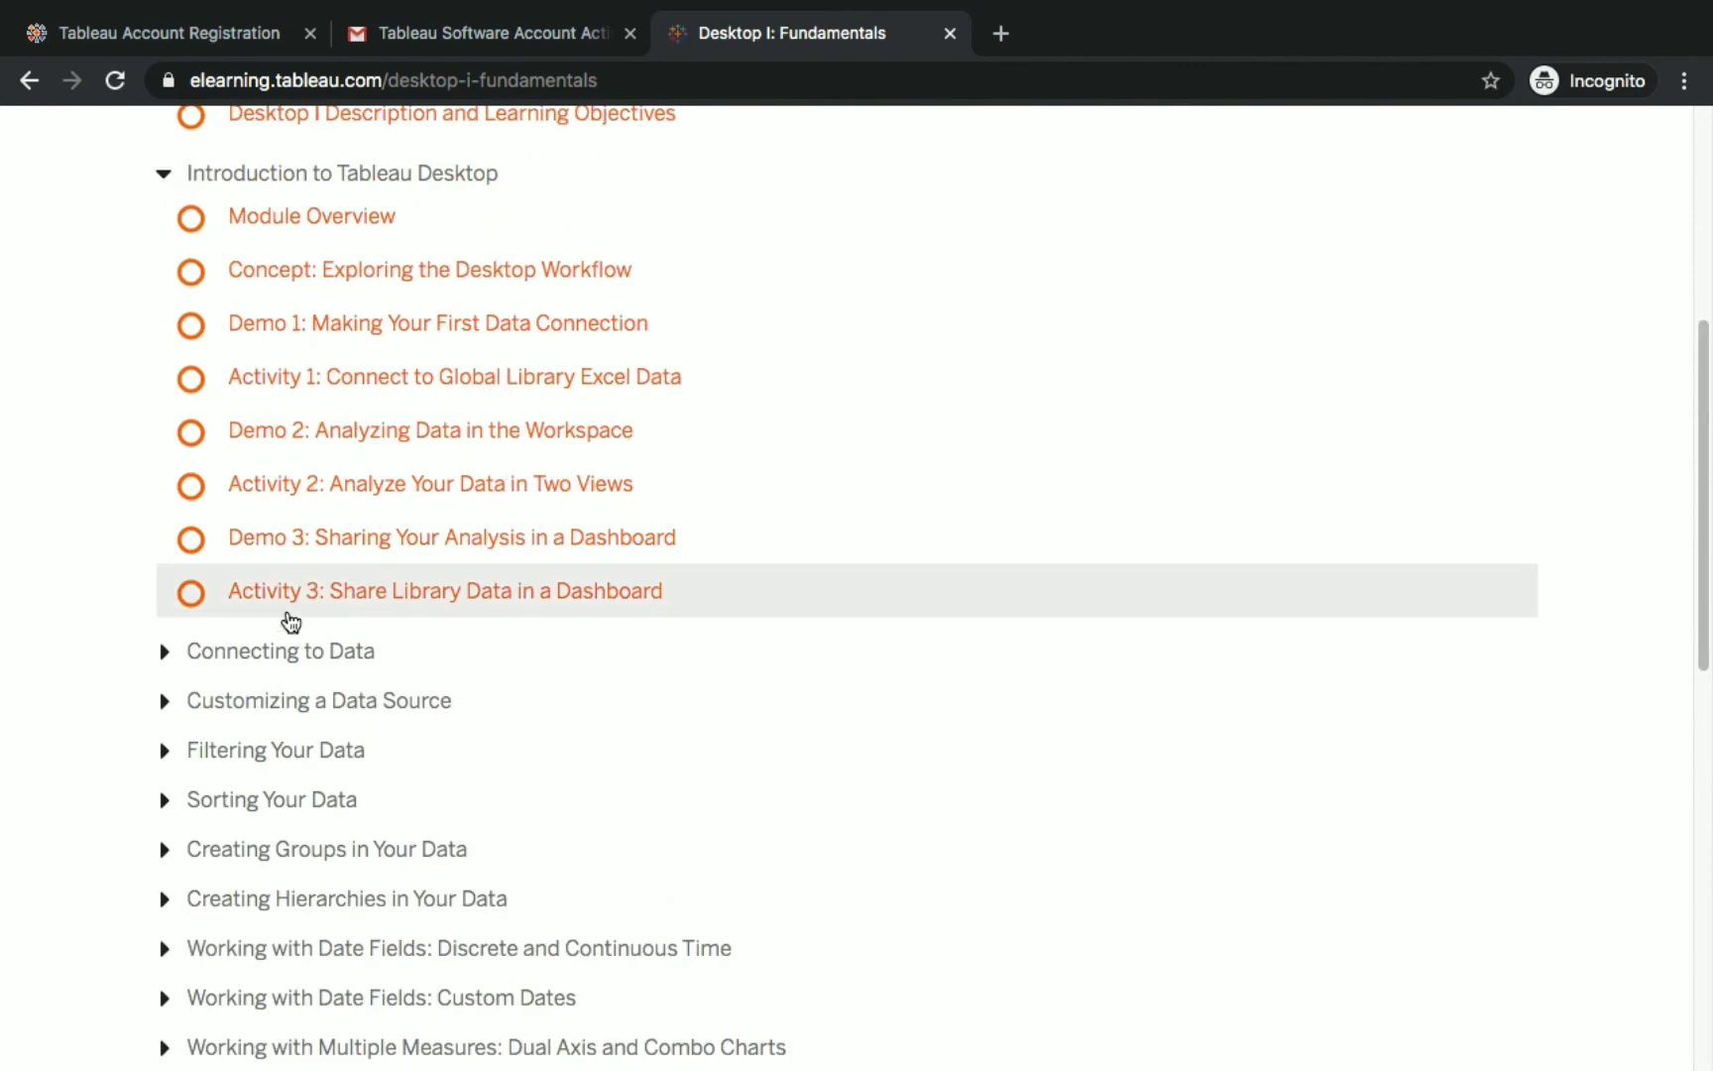
{"action": "scroll", "coordinate": [273, 606], "scroll_direction": "up", "scroll_amount": 2}
{"action": "left_click", "coordinate": [359, 588]}
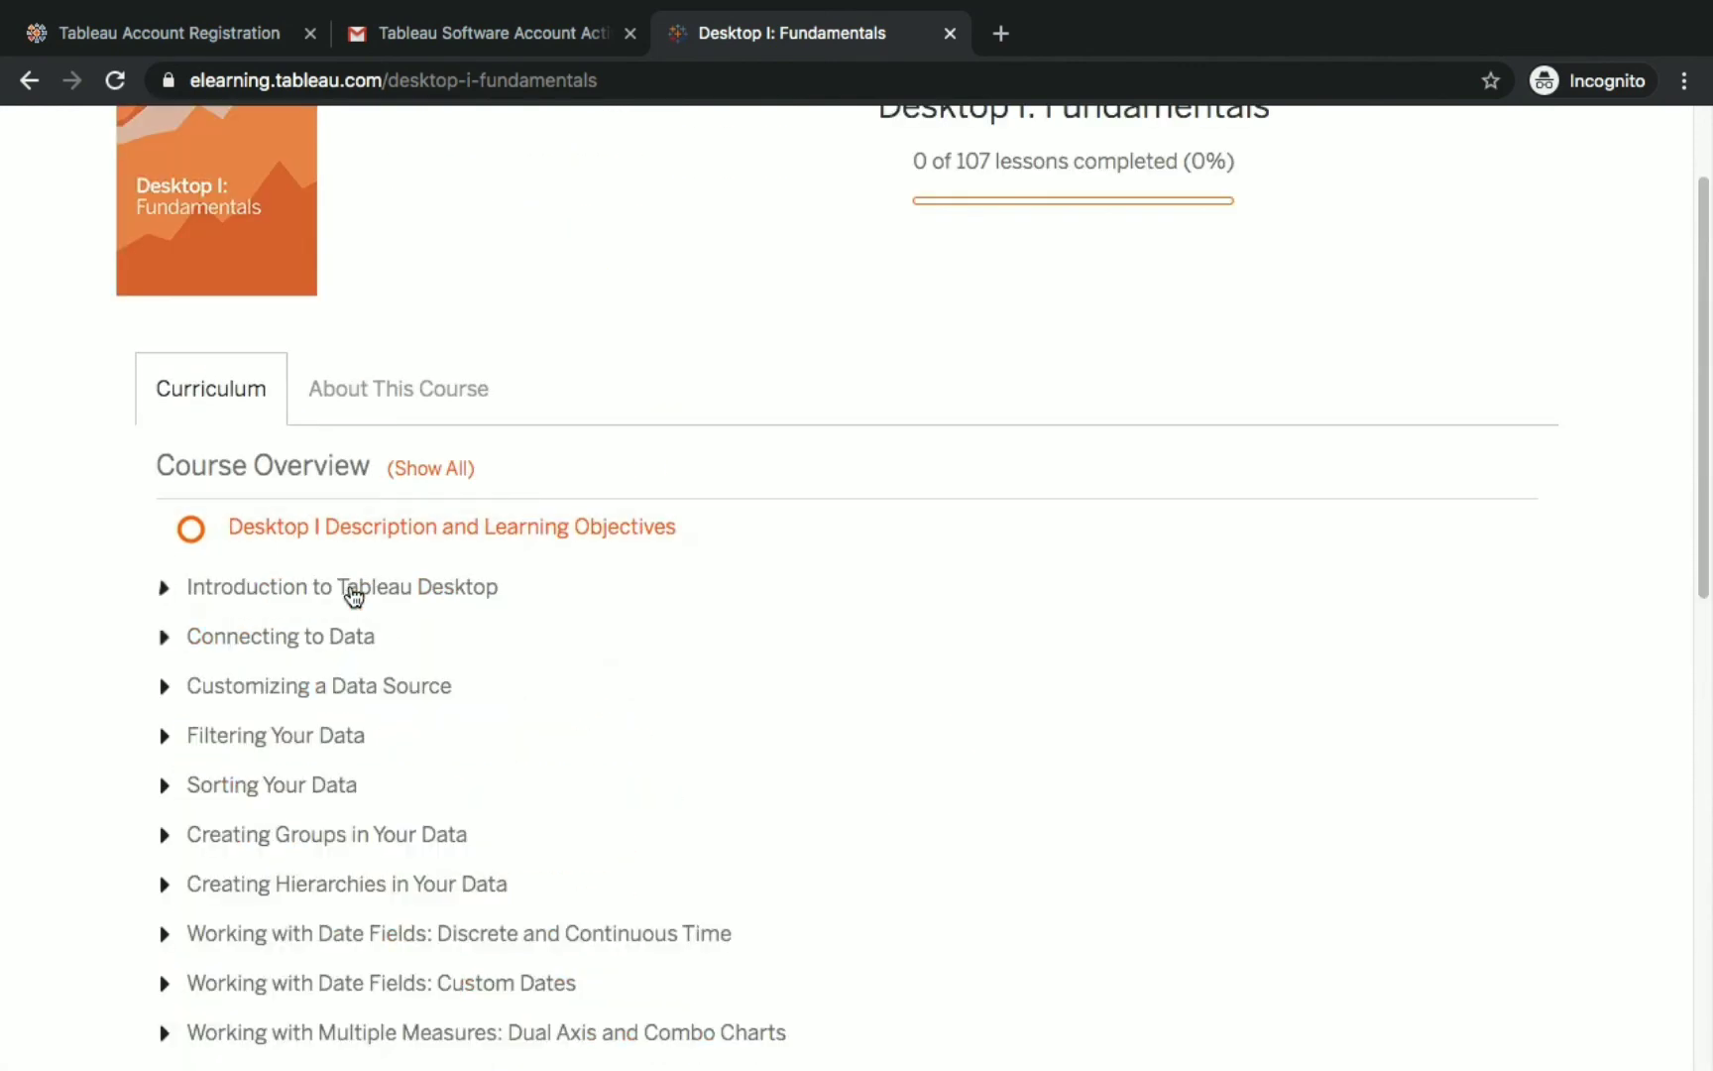
{"action": "scroll", "coordinate": [887, 700], "scroll_direction": "up", "scroll_amount": 1}
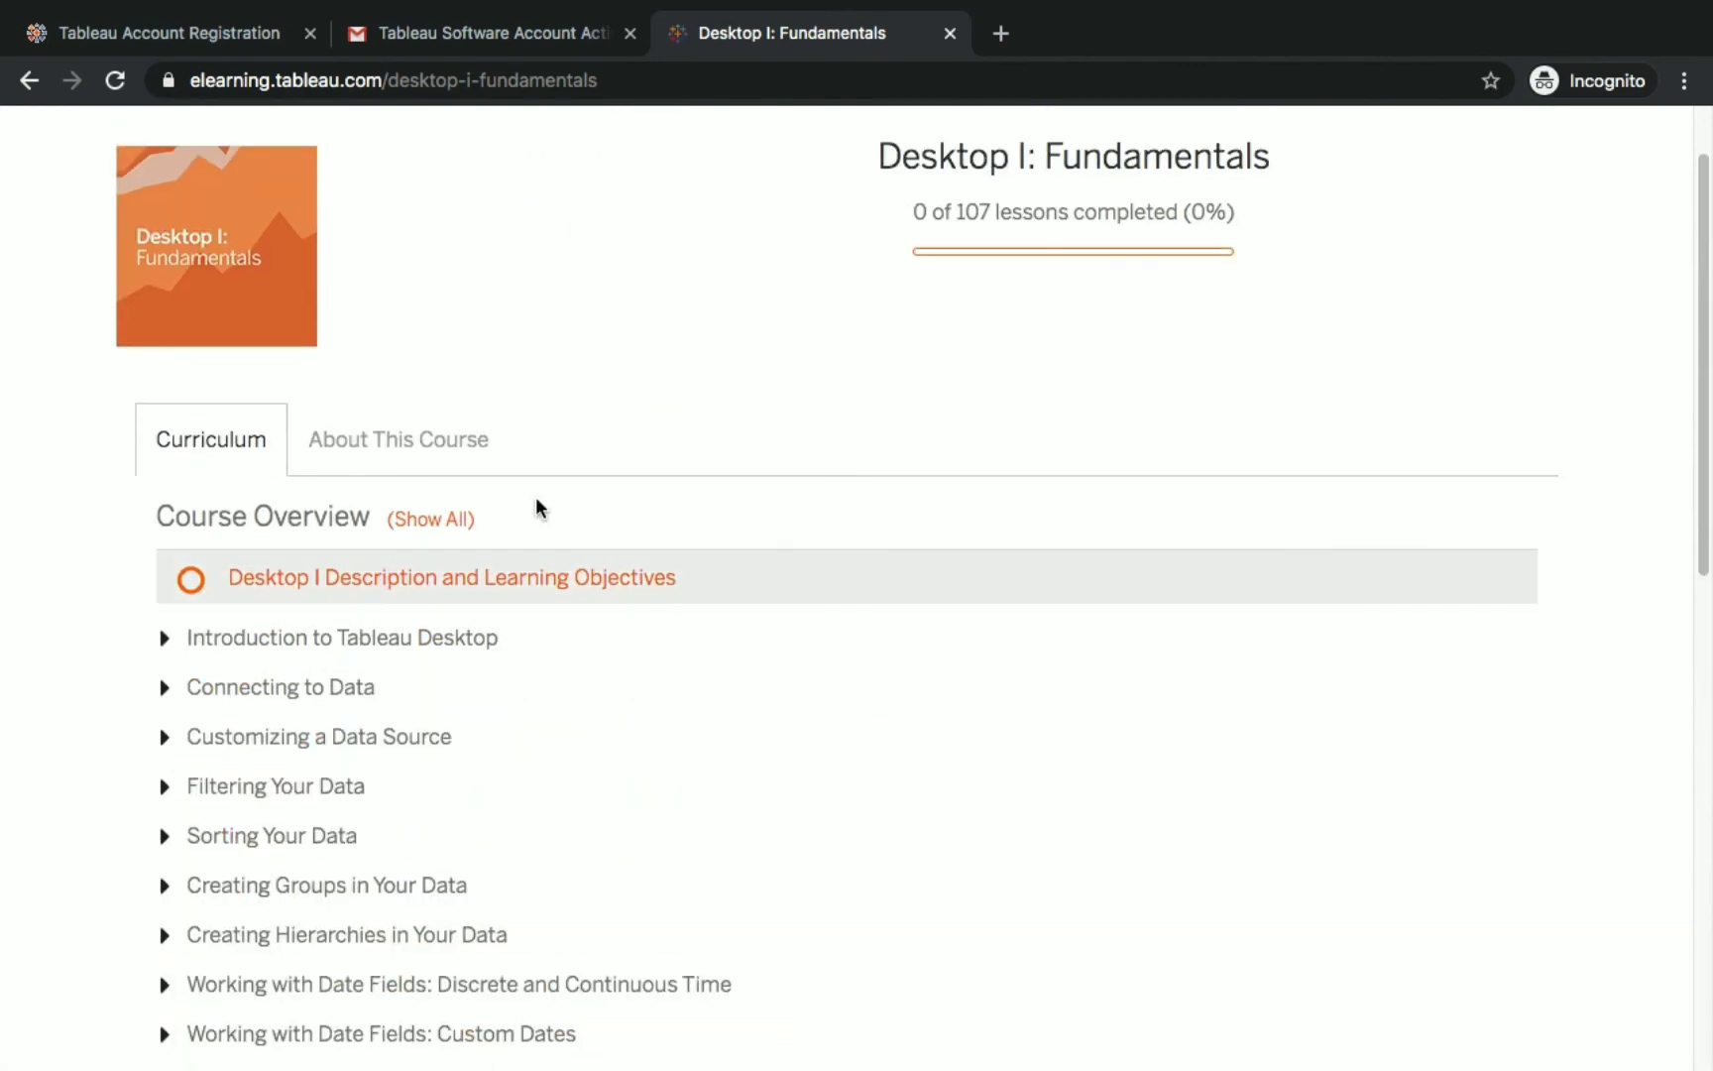
View the About This Course description and learning objectives.
{"action": "left_click", "coordinate": [412, 424]}
{"action": "scroll", "coordinate": [643, 678], "scroll_direction": "down", "scroll_amount": 5}
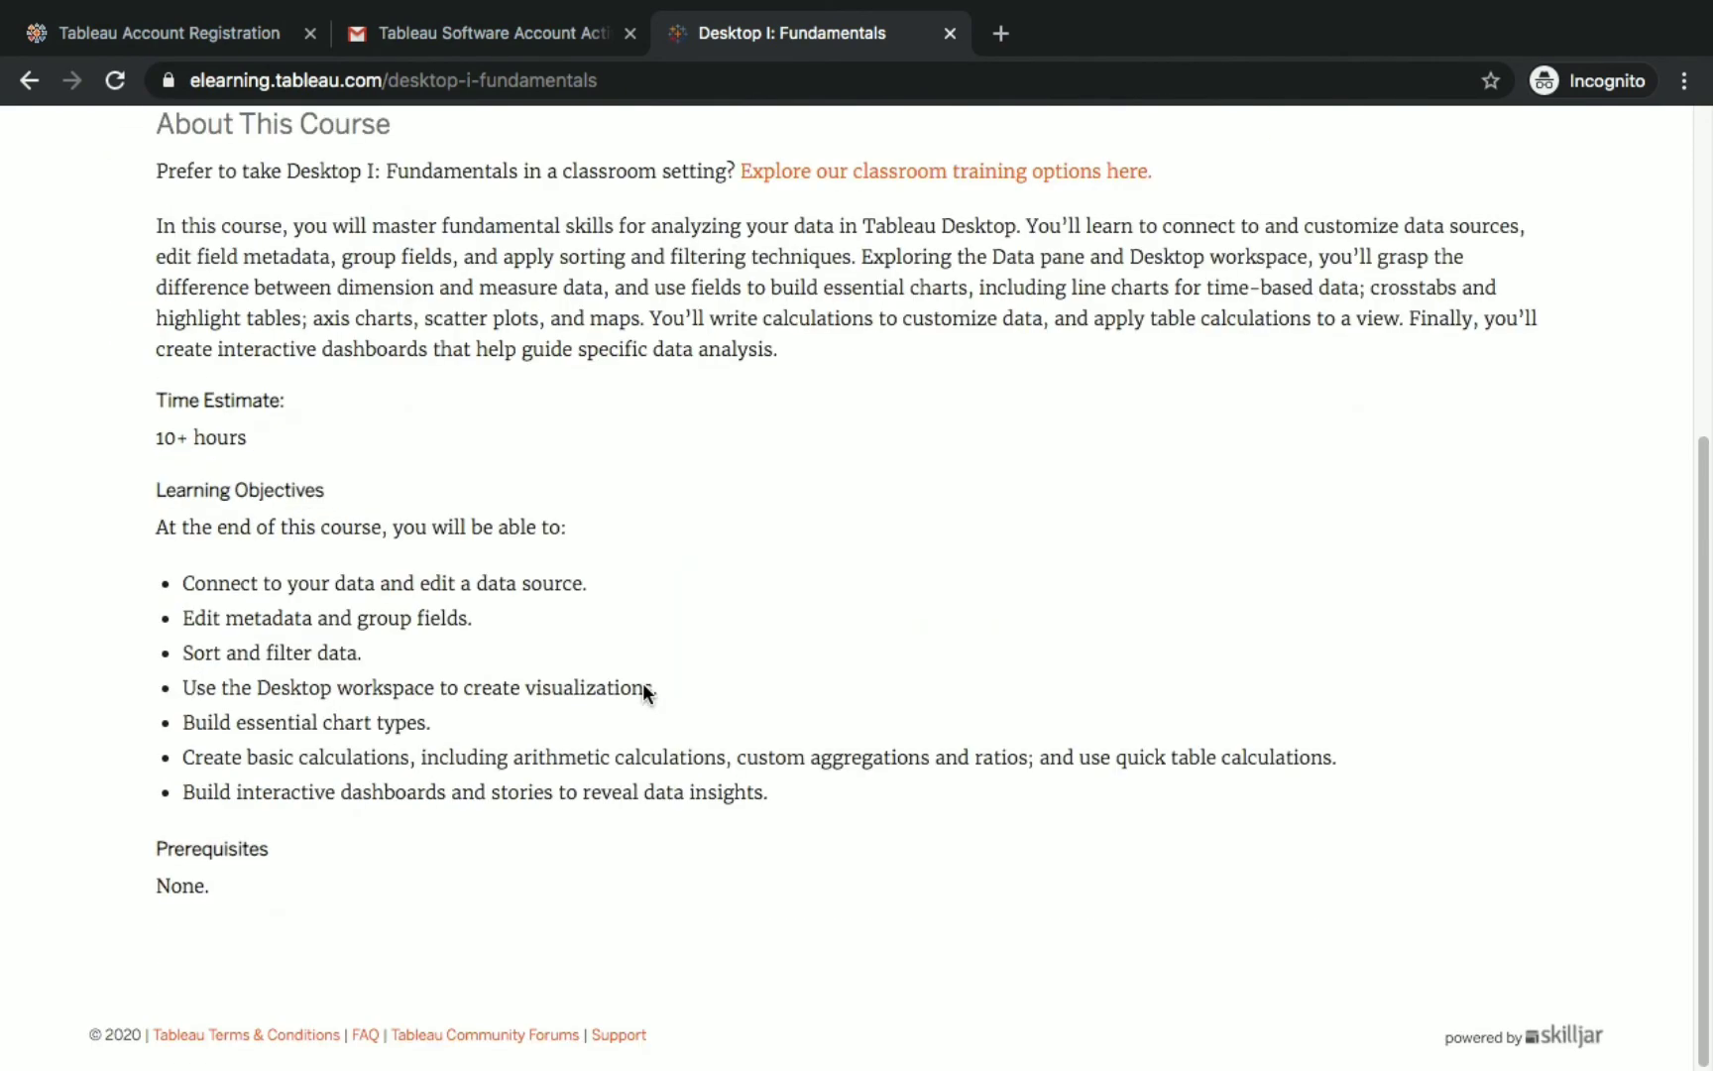
{"action": "scroll", "coordinate": [642, 682], "scroll_direction": "up", "scroll_amount": 6}
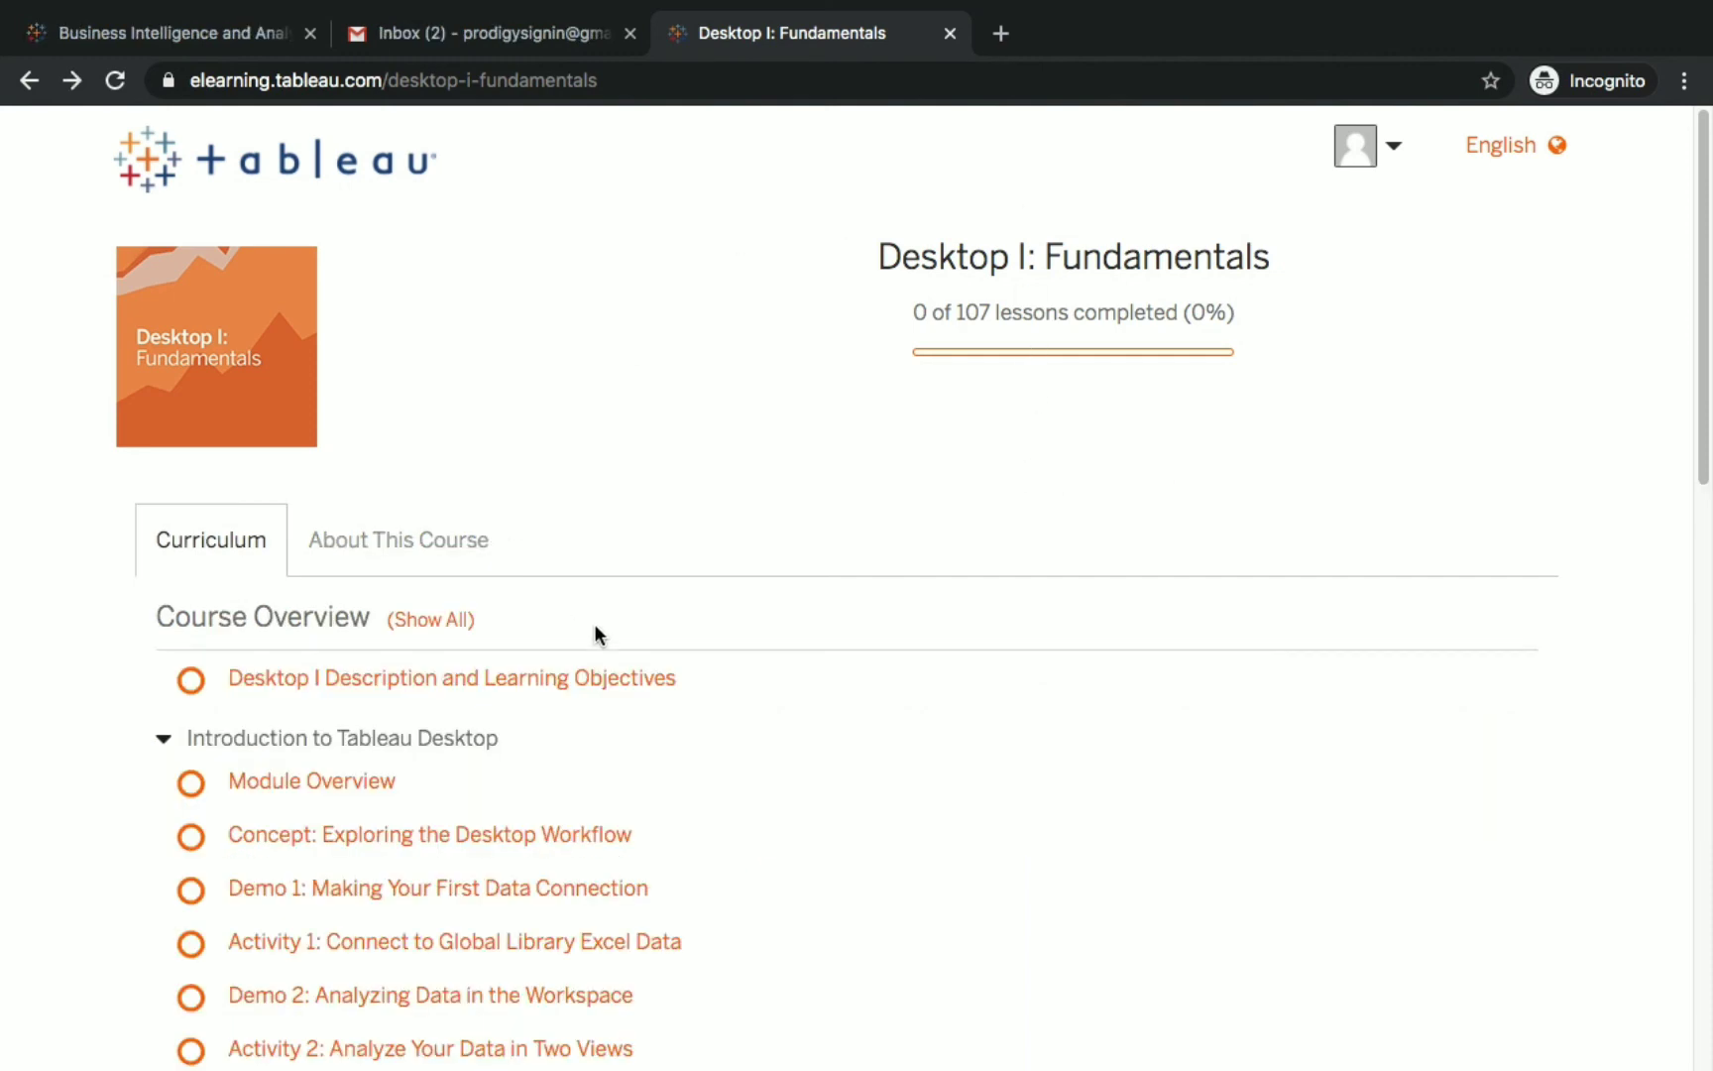
{"action": "scroll", "coordinate": [595, 635], "scroll_direction": "down", "scroll_amount": 3}
{"action": "scroll", "coordinate": [634, 644], "scroll_direction": "up", "scroll_amount": 3}
Open the eLearning User FAQs from the account menu and browse the questions.
{"action": "left_click", "coordinate": [1398, 155]}
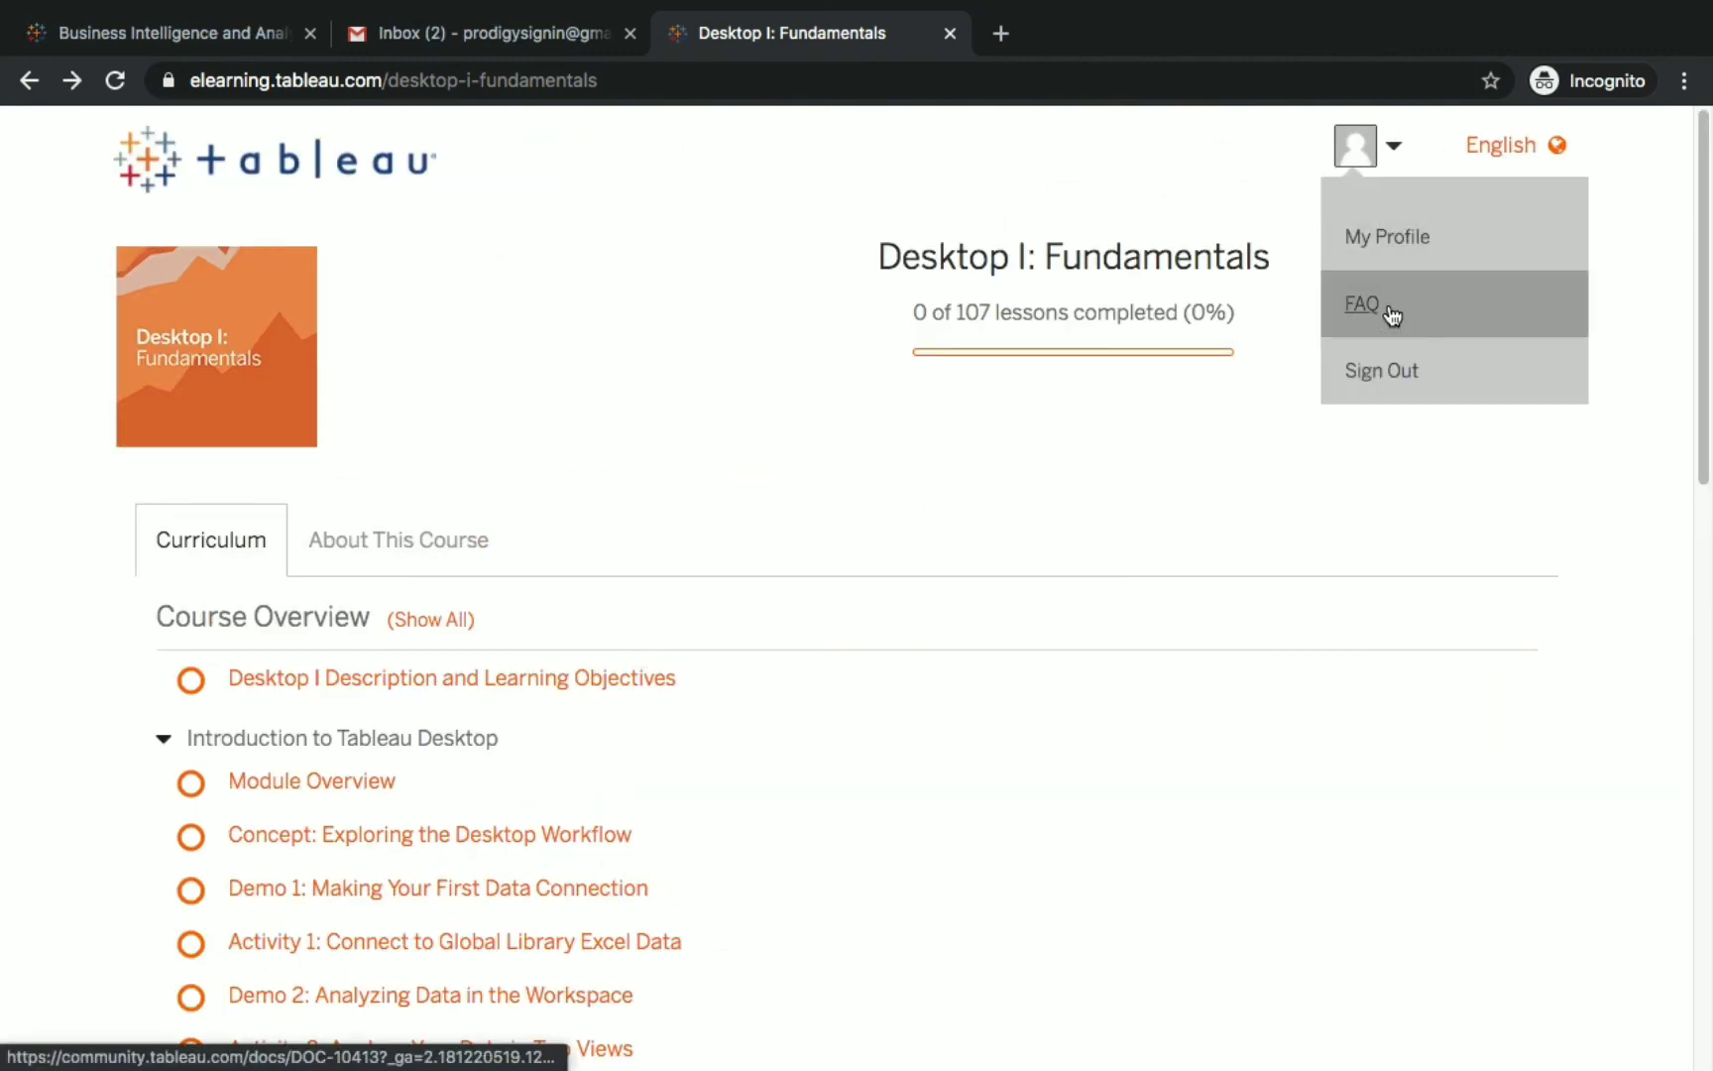
{"action": "left_click", "coordinate": [1427, 311]}
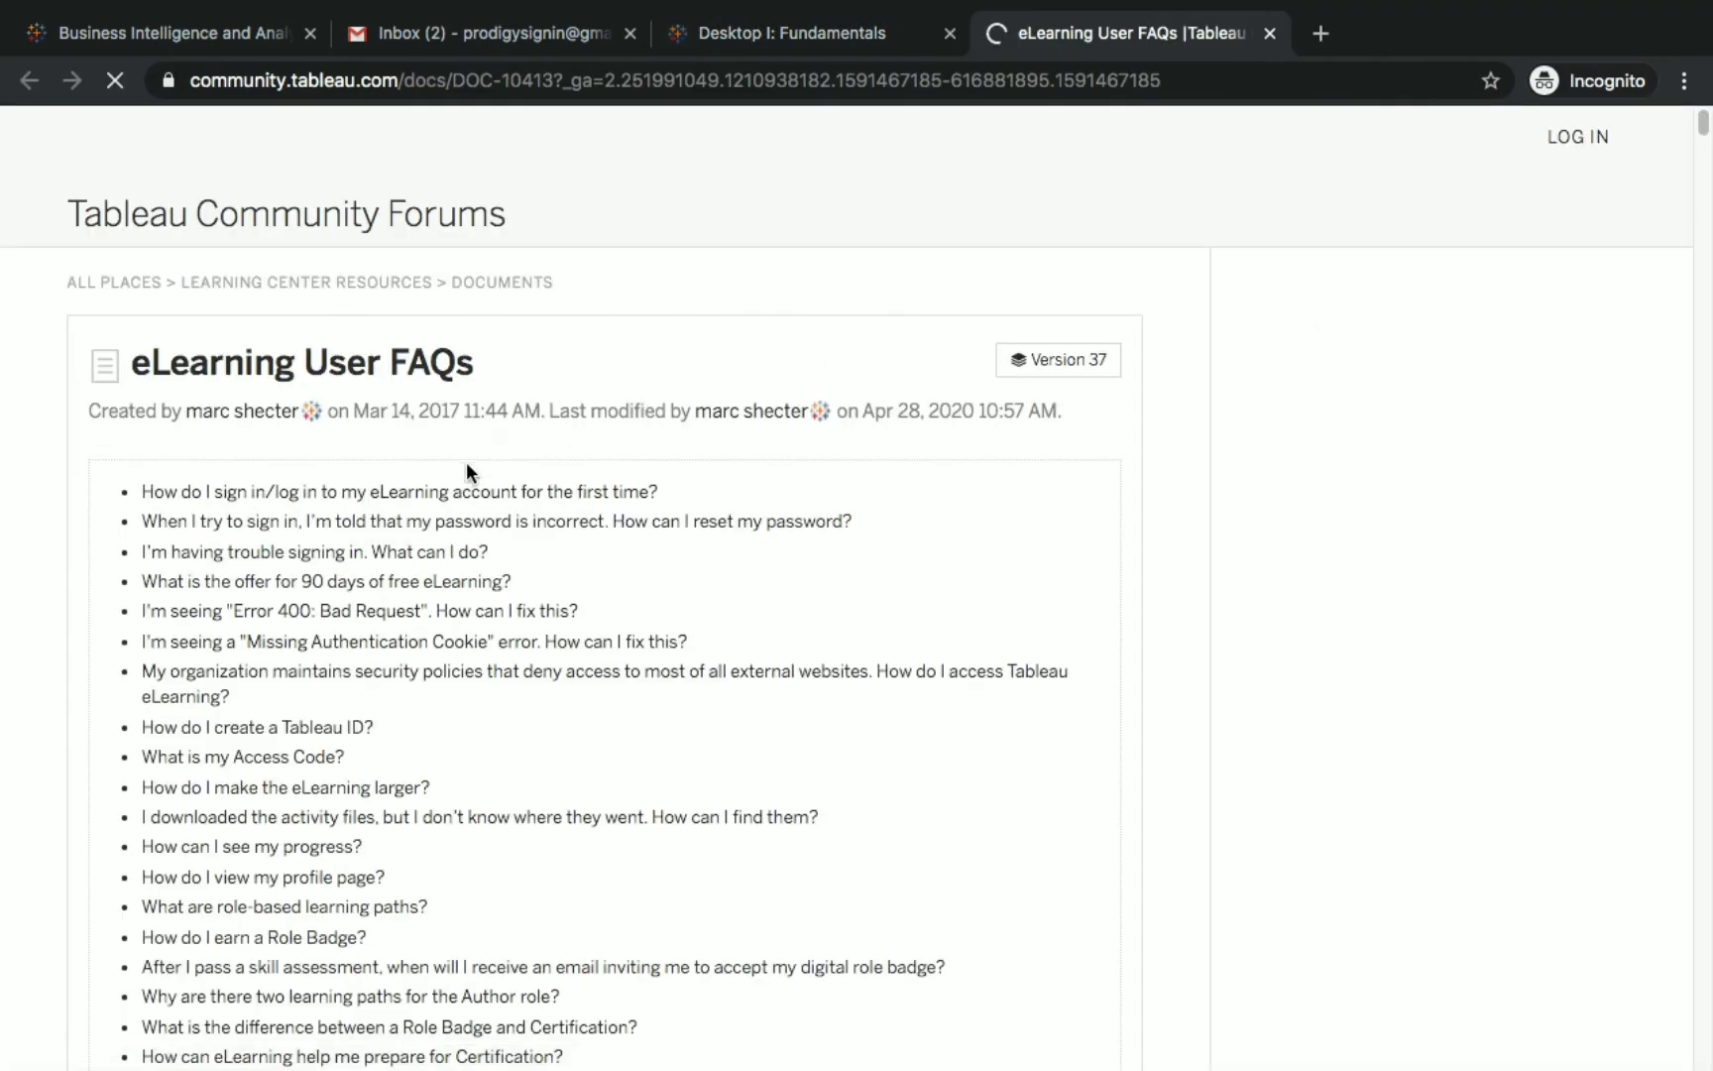
{"action": "scroll", "coordinate": [327, 406], "scroll_direction": "down", "scroll_amount": 3}
{"action": "scroll", "coordinate": [475, 428], "scroll_direction": "down", "scroll_amount": 10}
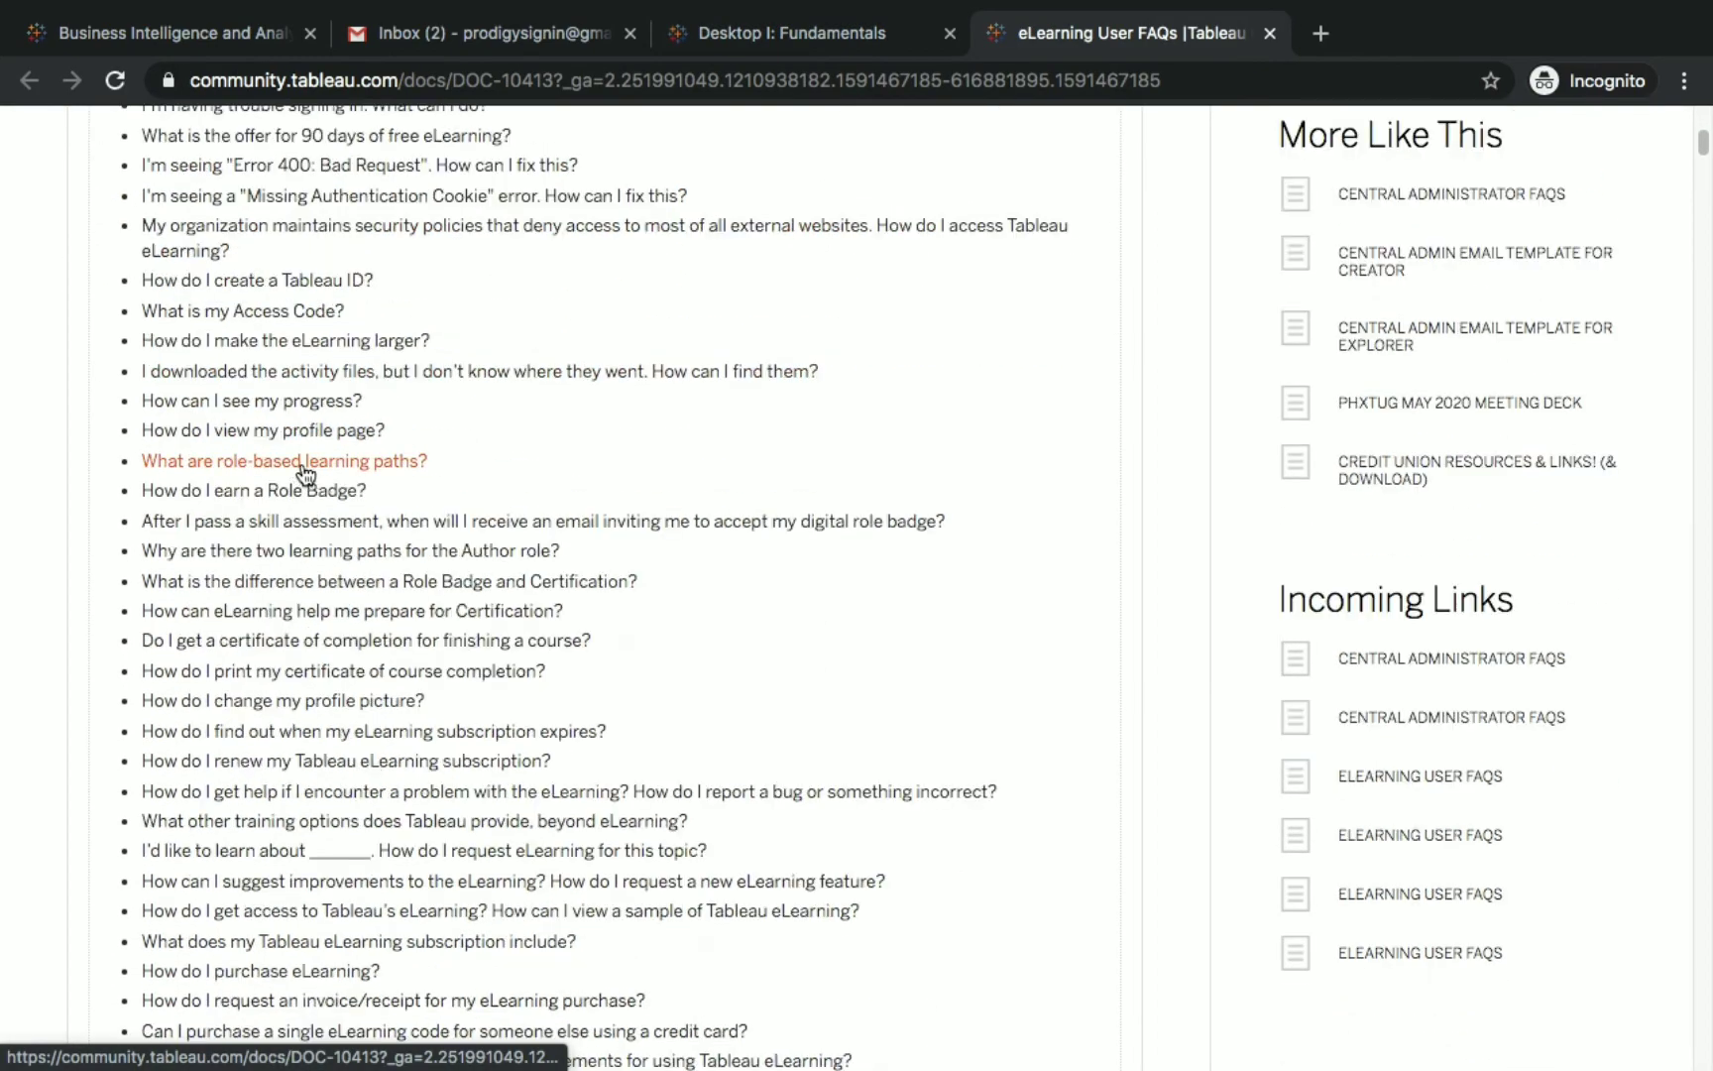
{"action": "scroll", "coordinate": [357, 753], "scroll_direction": "up", "scroll_amount": 10}
{"action": "scroll", "coordinate": [327, 595], "scroll_direction": "up", "scroll_amount": 2}
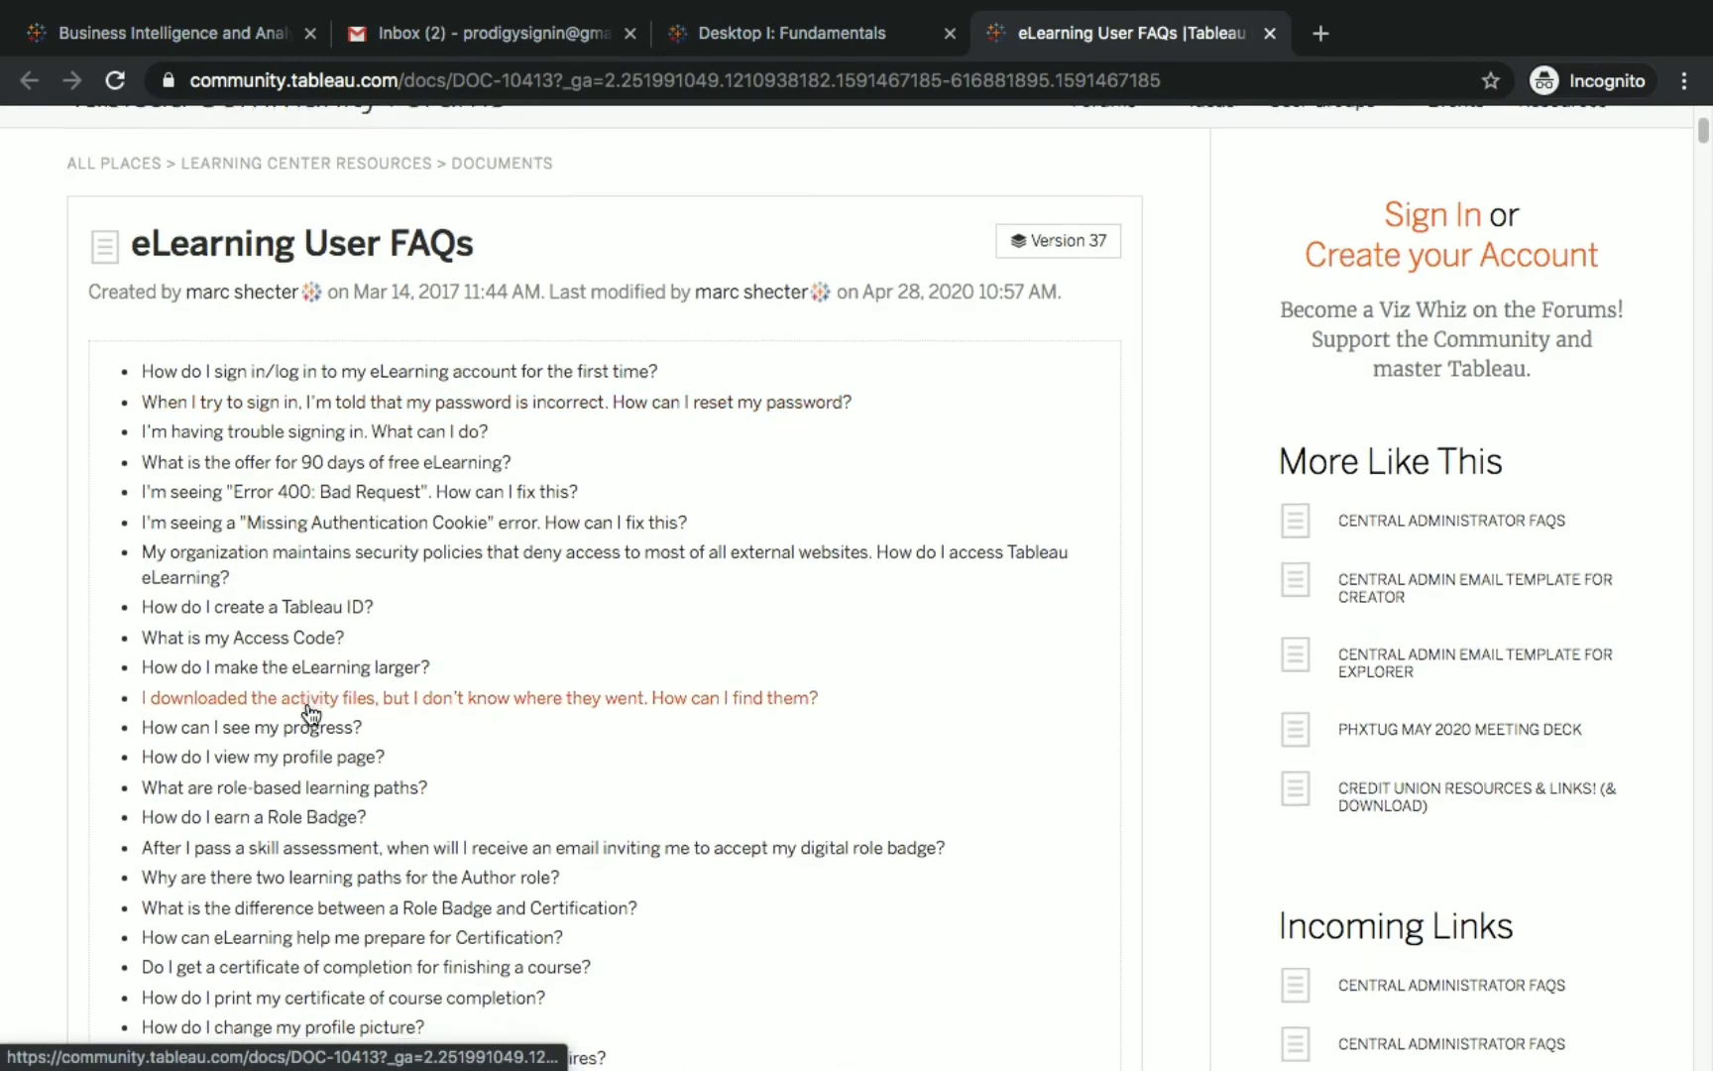
{"action": "scroll", "coordinate": [314, 650], "scroll_direction": "down", "scroll_amount": 3}
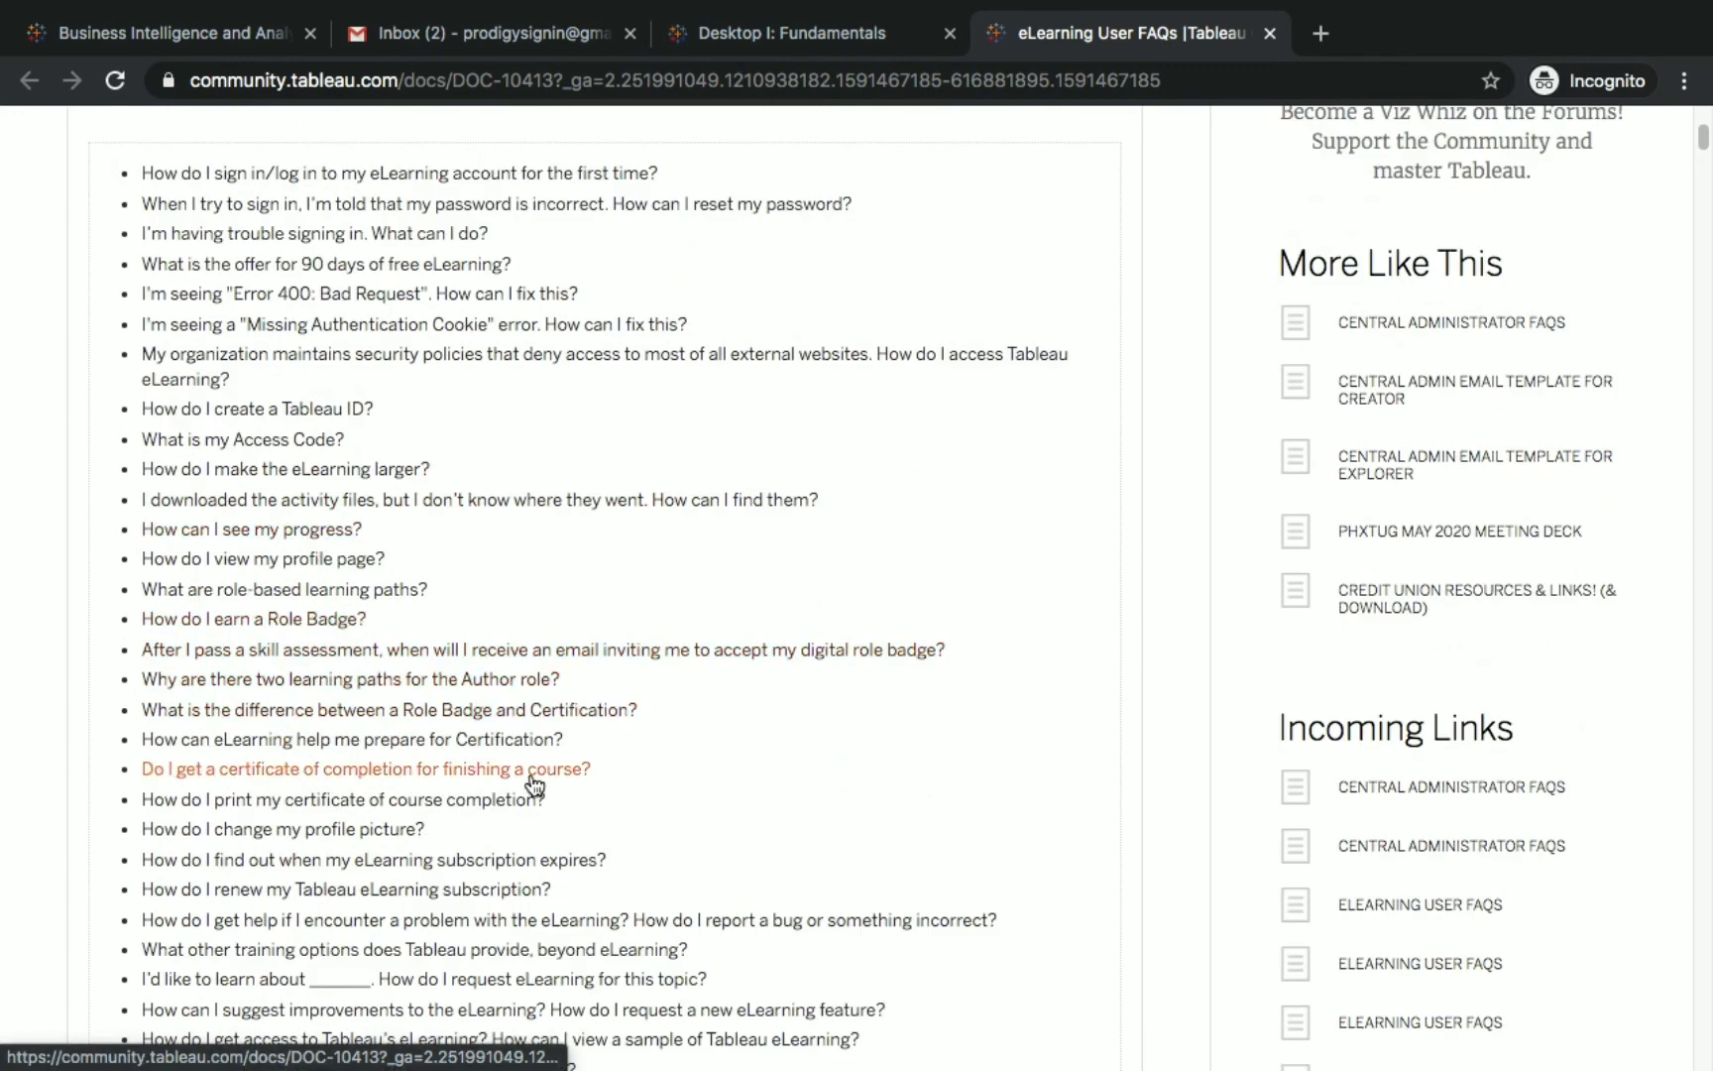
Jump to the certificate of completion answer and highlight its question heading.
{"action": "left_click", "coordinate": [567, 771]}
{"action": "scroll", "coordinate": [271, 481], "scroll_direction": "up", "scroll_amount": 2}
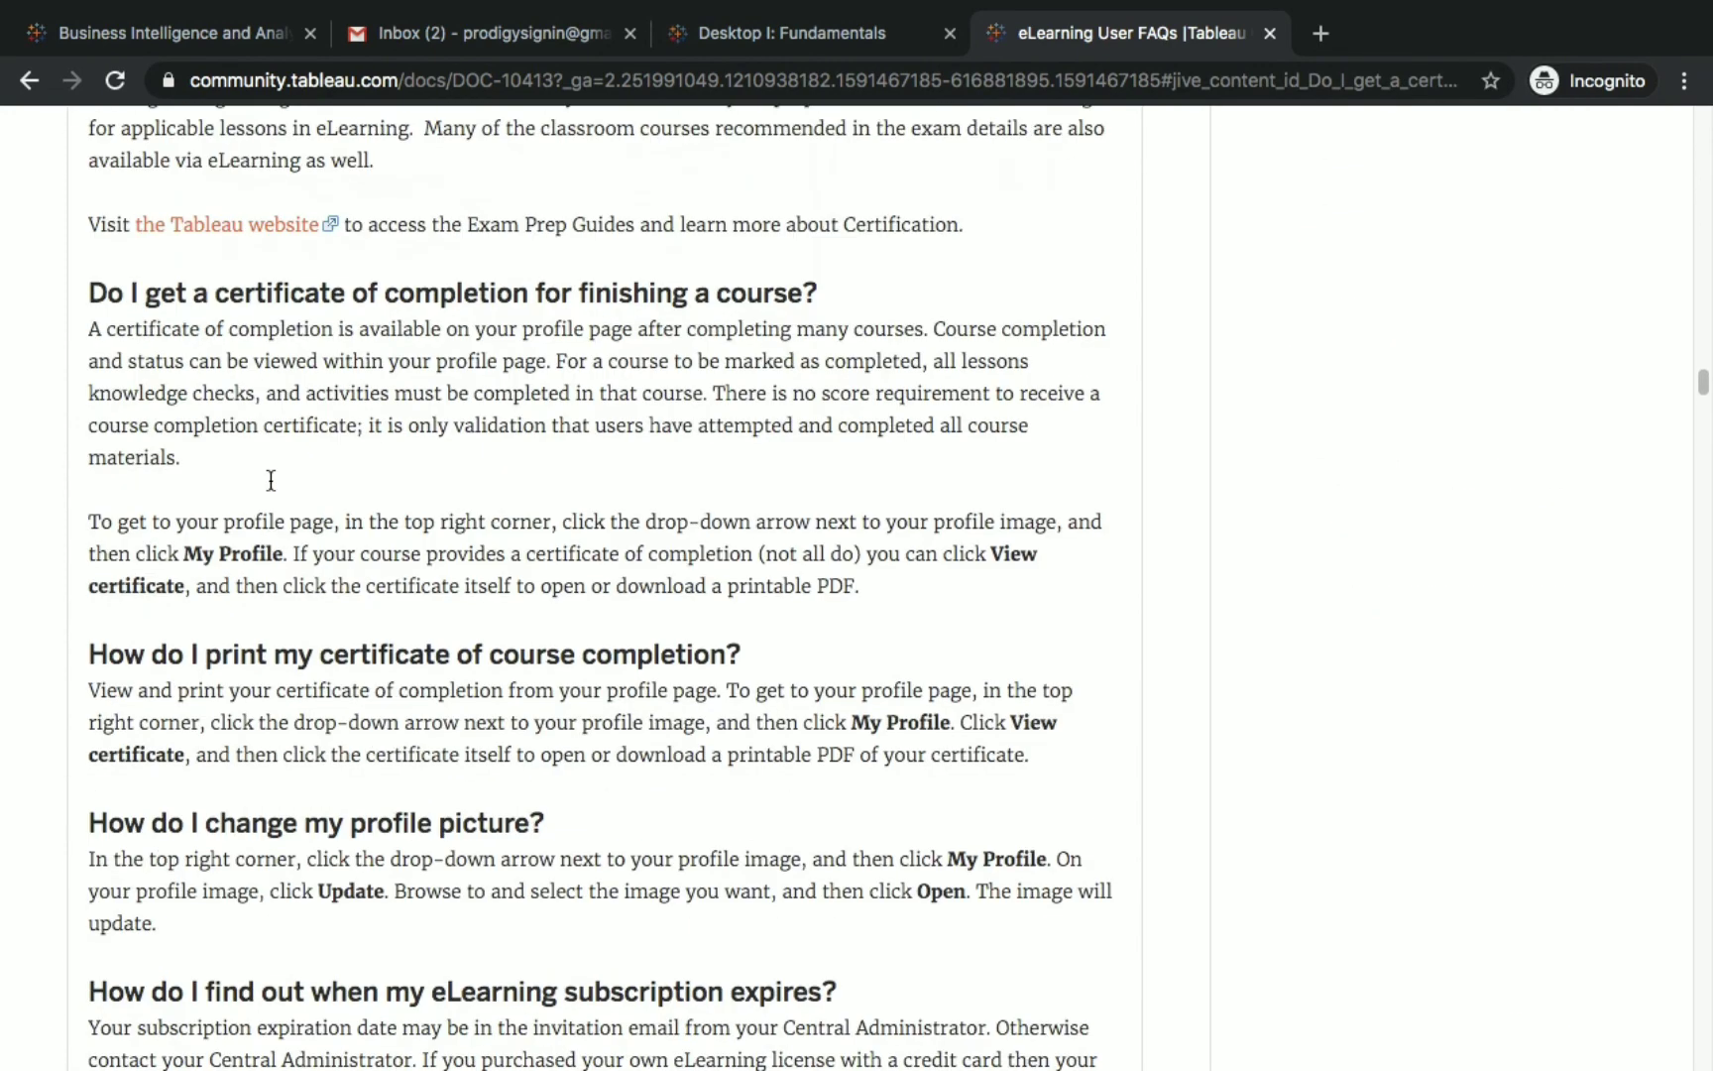
{"action": "left_click_drag", "start_coordinate": [86, 294], "coordinate": [872, 290]}
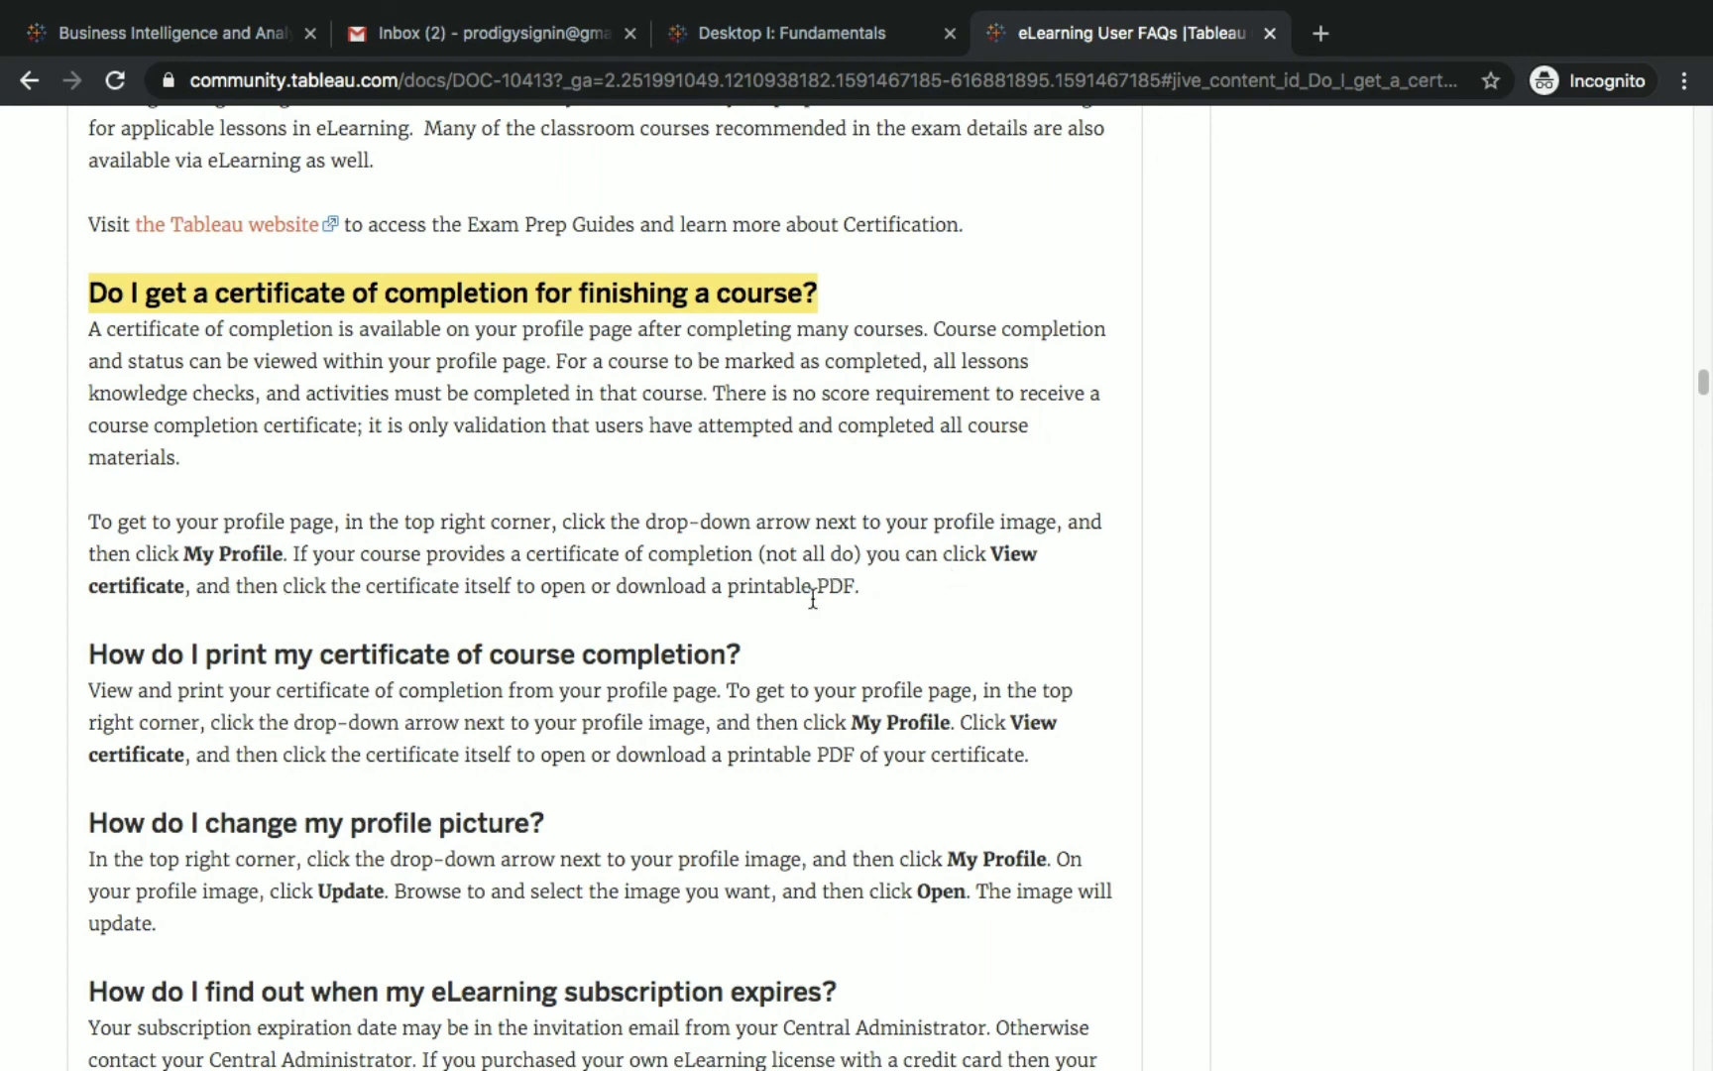
{"action": "scroll", "coordinate": [871, 600], "scroll_direction": "up", "scroll_amount": 1}
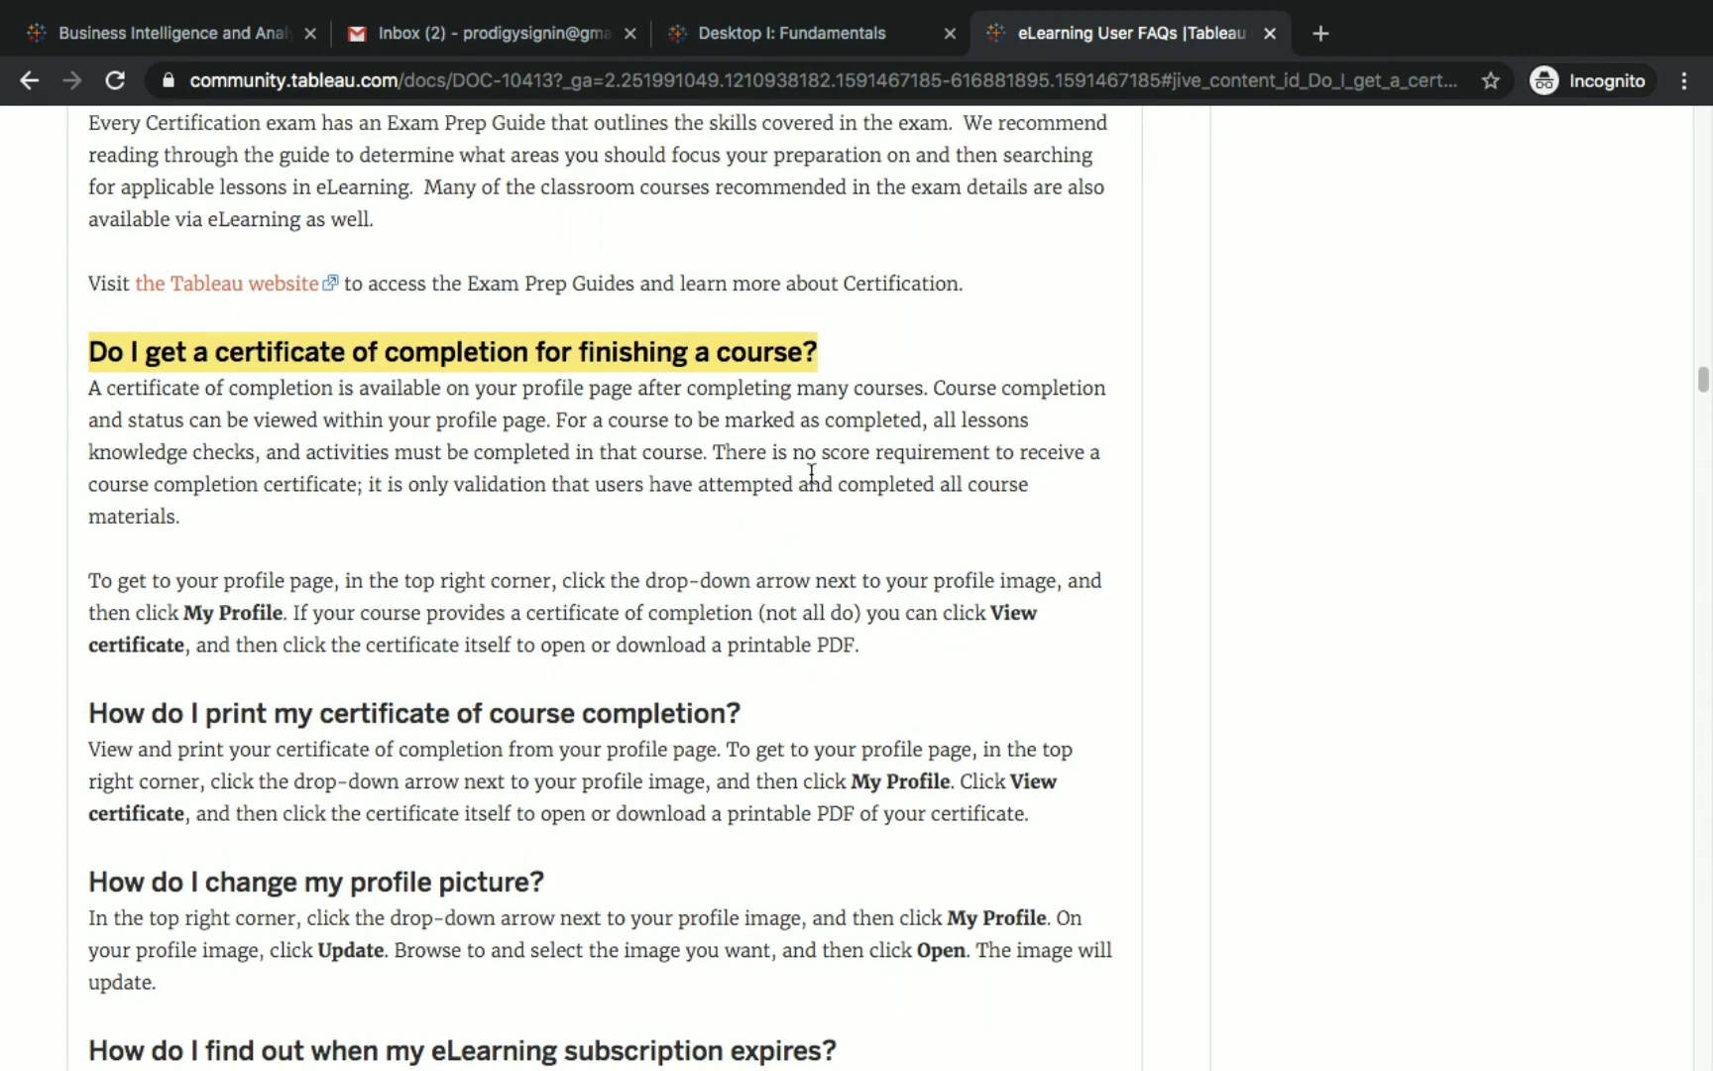